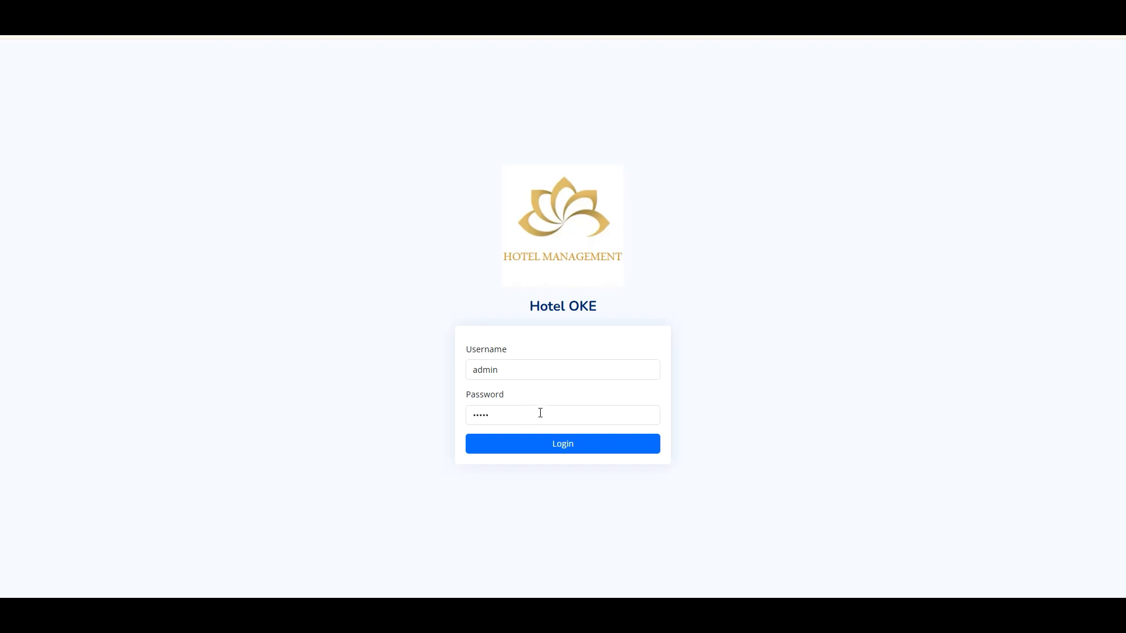
# - Log in with the admin account and dismiss Chrome's password warning to reach the dashboard
pyautogui.click(556, 441)
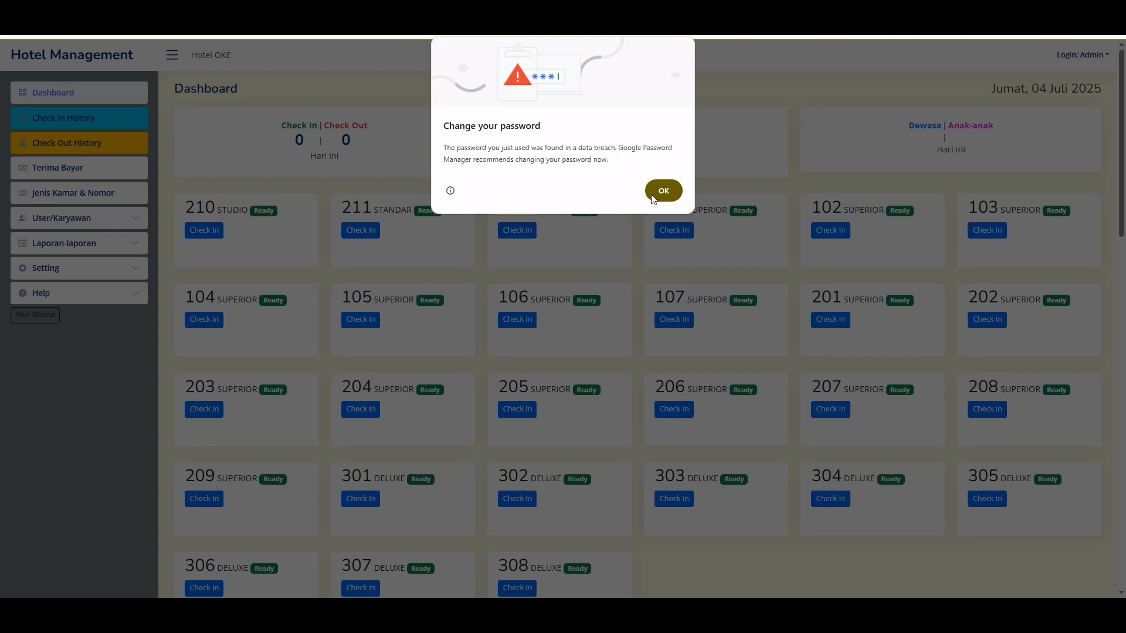
pyautogui.click(654, 197)
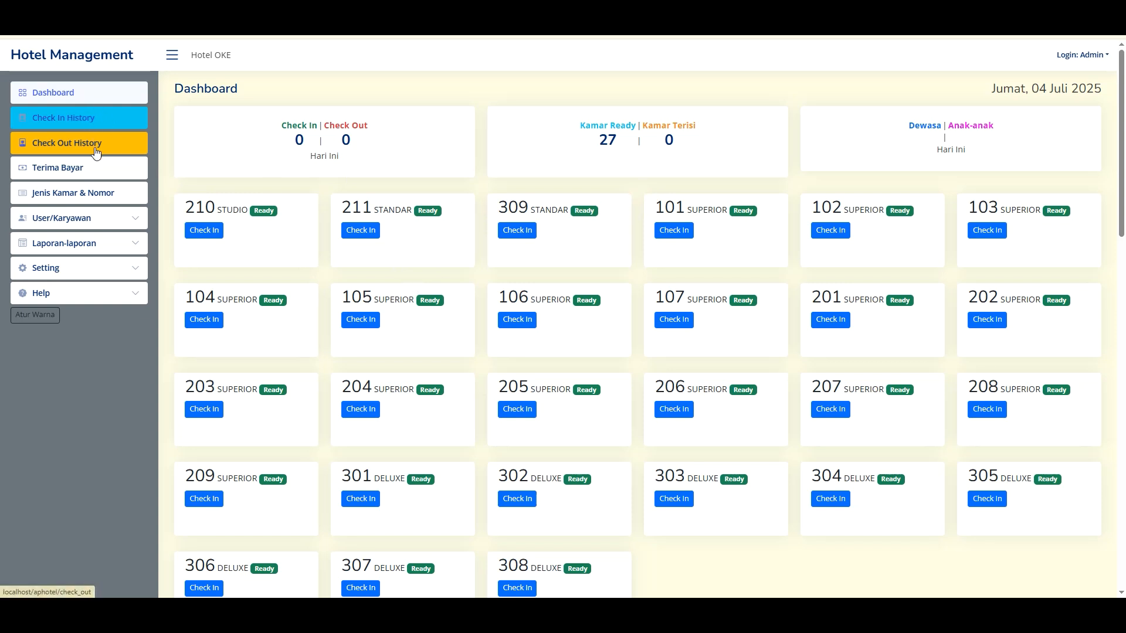
# - Open Jenis Kamar & Nomor, then open and close the new room type form without saving
pyautogui.click(83, 201)
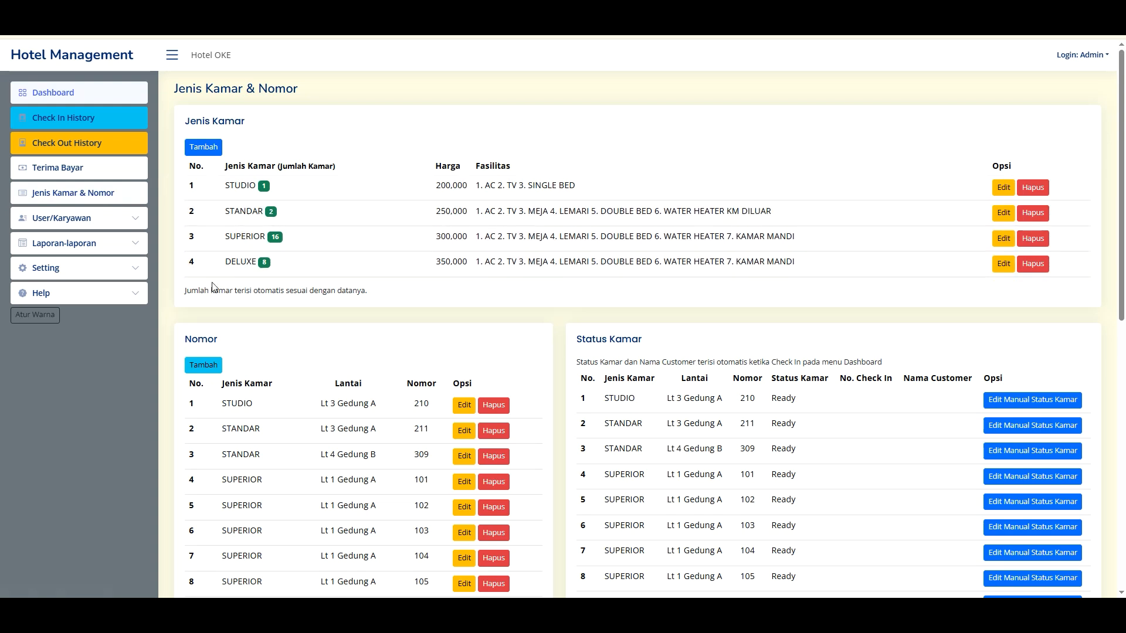
pyautogui.click(214, 151)
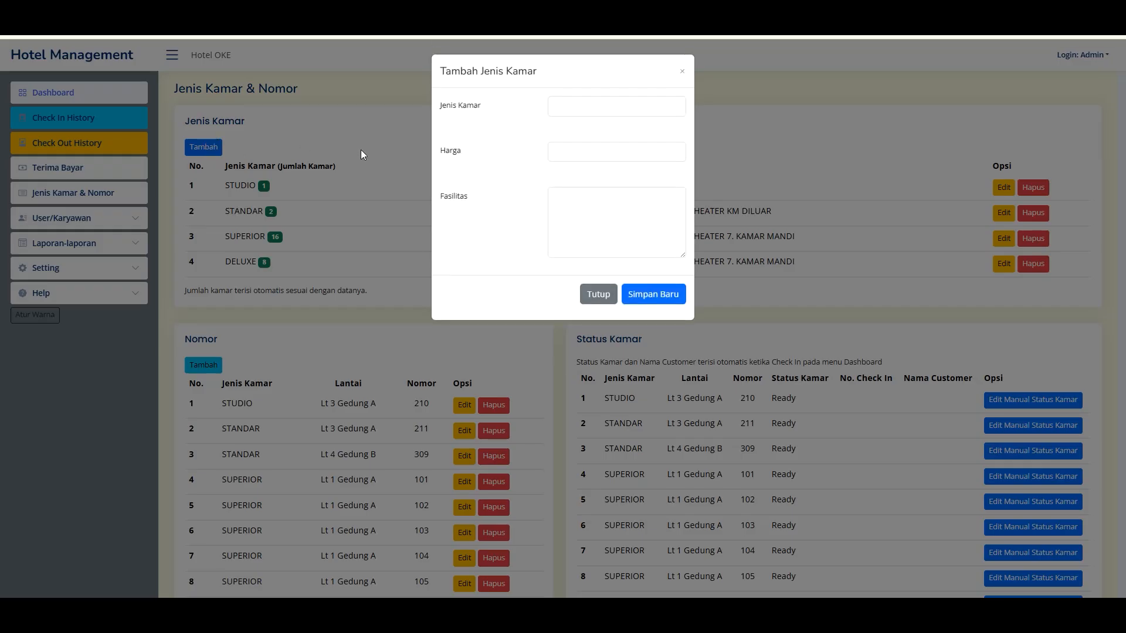
pyautogui.click(586, 111)
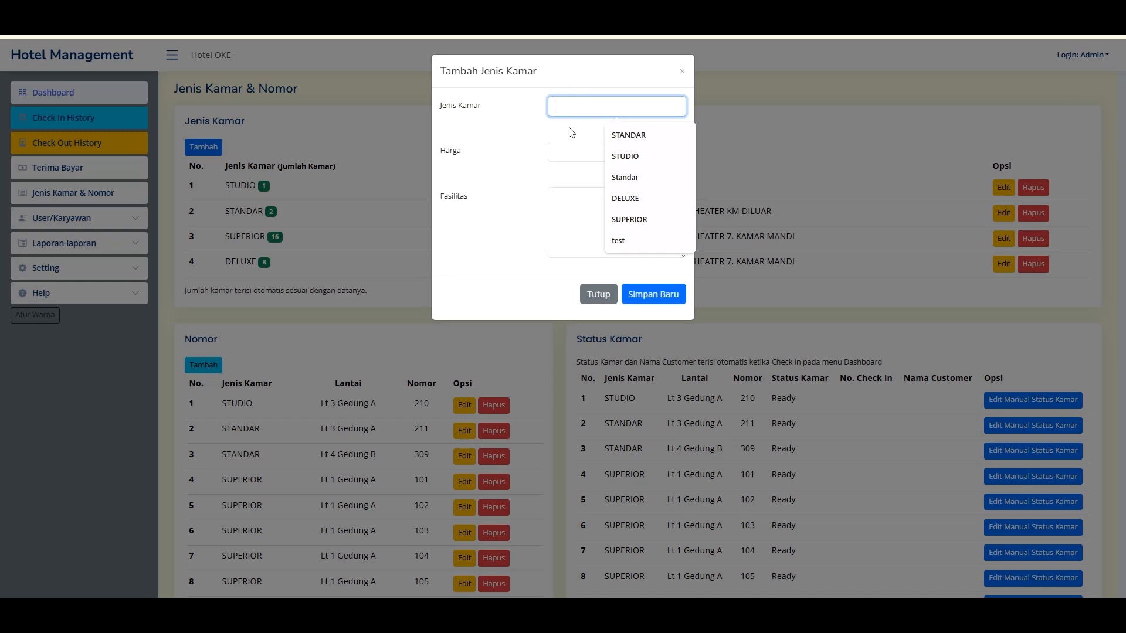
pyautogui.click(592, 94)
pyautogui.click(571, 113)
pyautogui.click(580, 86)
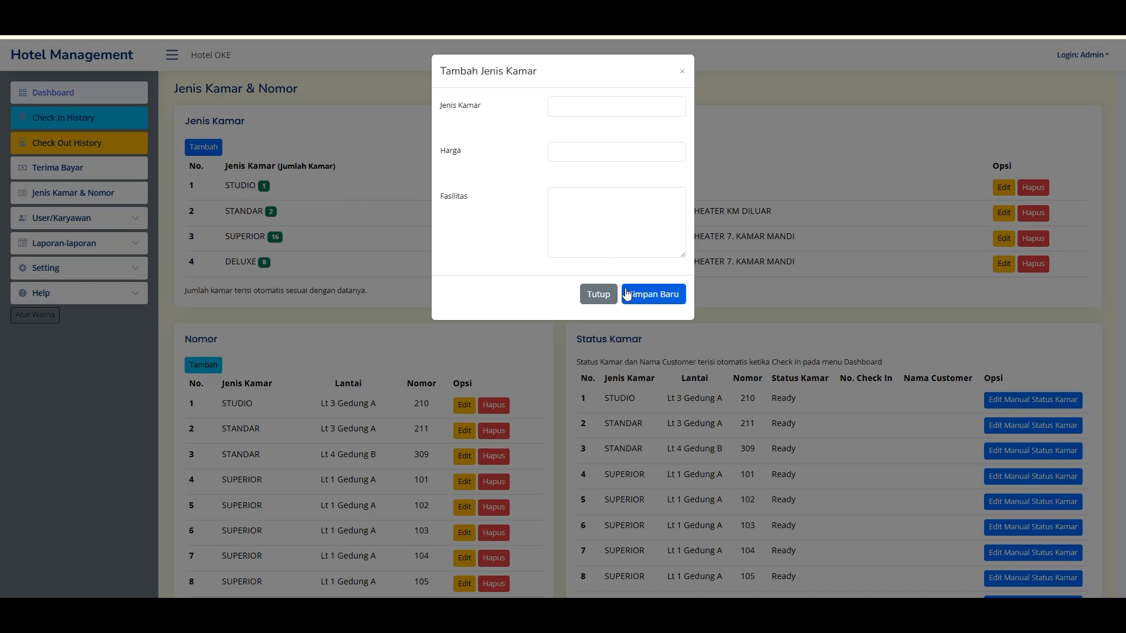
pyautogui.click(598, 294)
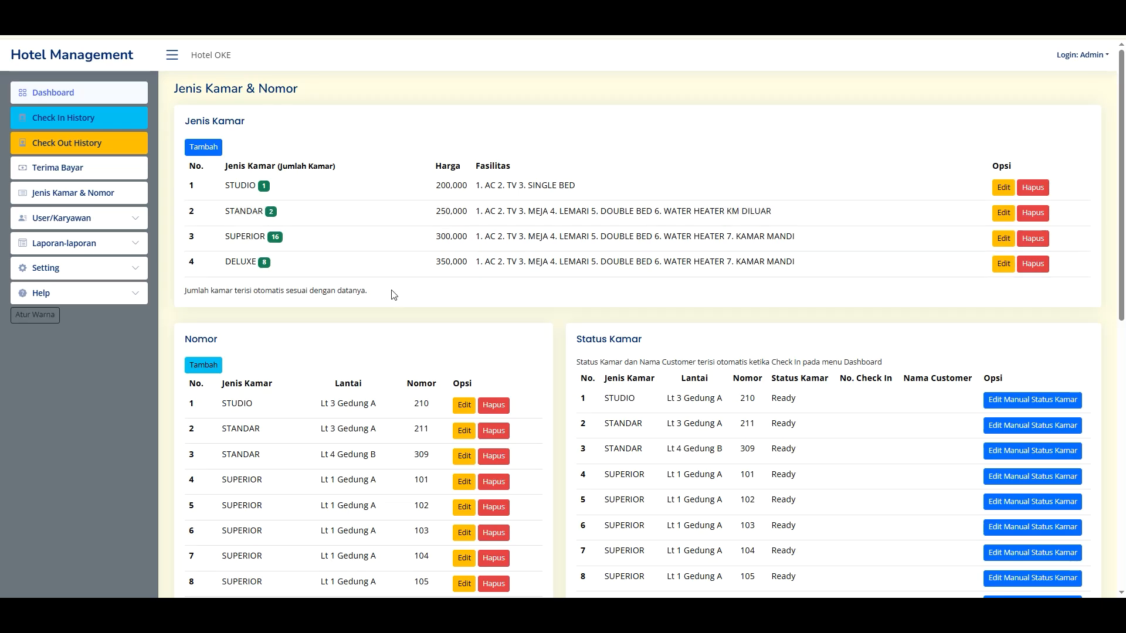
# - Start a new room number entry with STUDIO as the room type
pyautogui.scroll(-2, 618, 529)
pyautogui.scroll(2, 259, 238)
pyautogui.scroll(-5, 261, 314)
pyautogui.scroll(3, 294, 241)
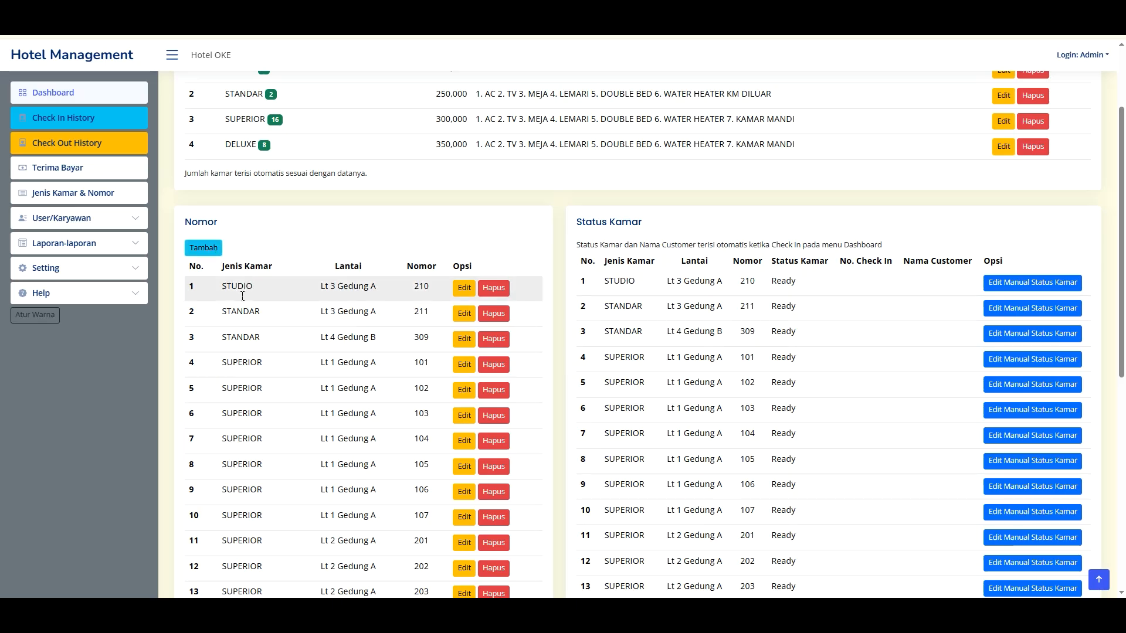
pyautogui.moveTo(237, 290); pyautogui.dragTo(364, 288)
pyautogui.click(409, 290)
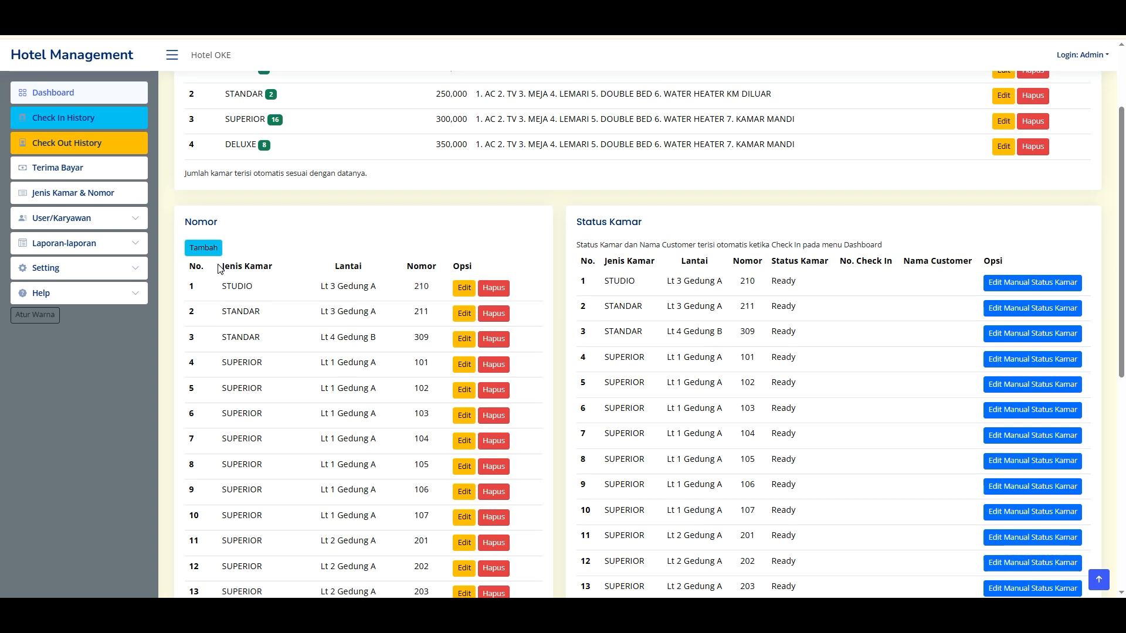
pyautogui.click(203, 247)
pyautogui.click(600, 109)
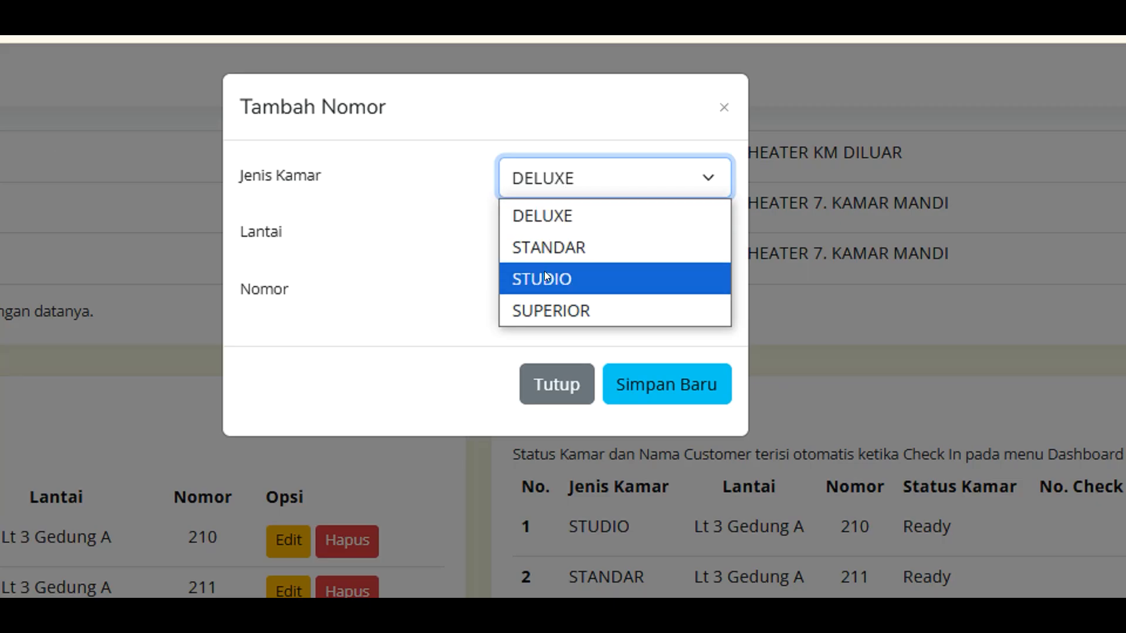
pyautogui.click(544, 276)
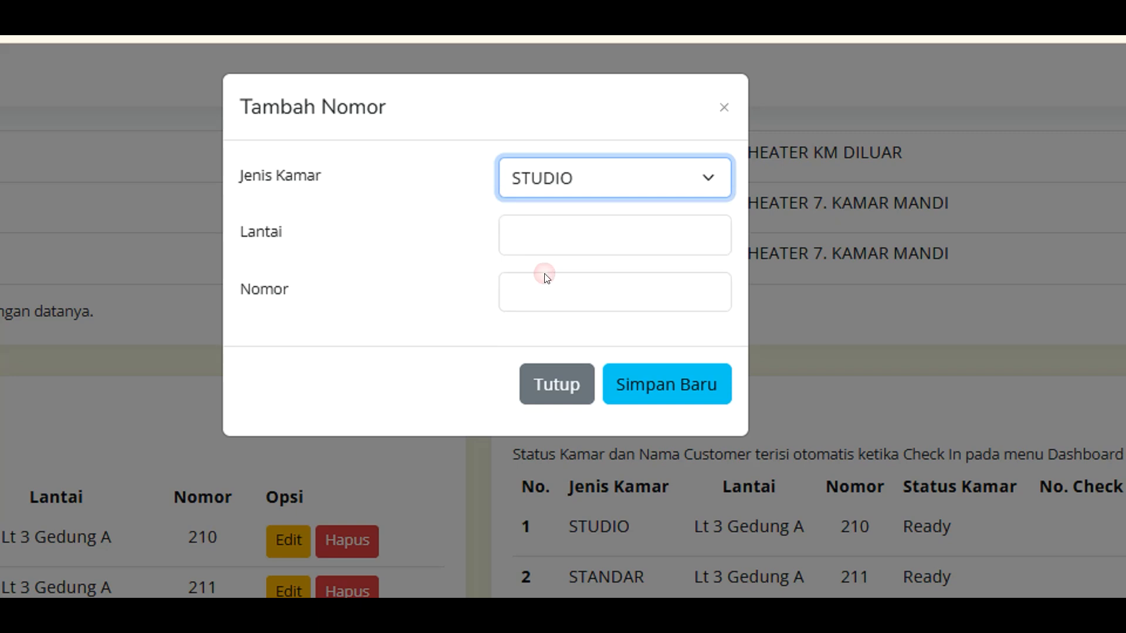
# - Enter floor 6, correcting a mistyped 106, and room number 601, then save
pyautogui.click(520, 229)
pyautogui.write('106')
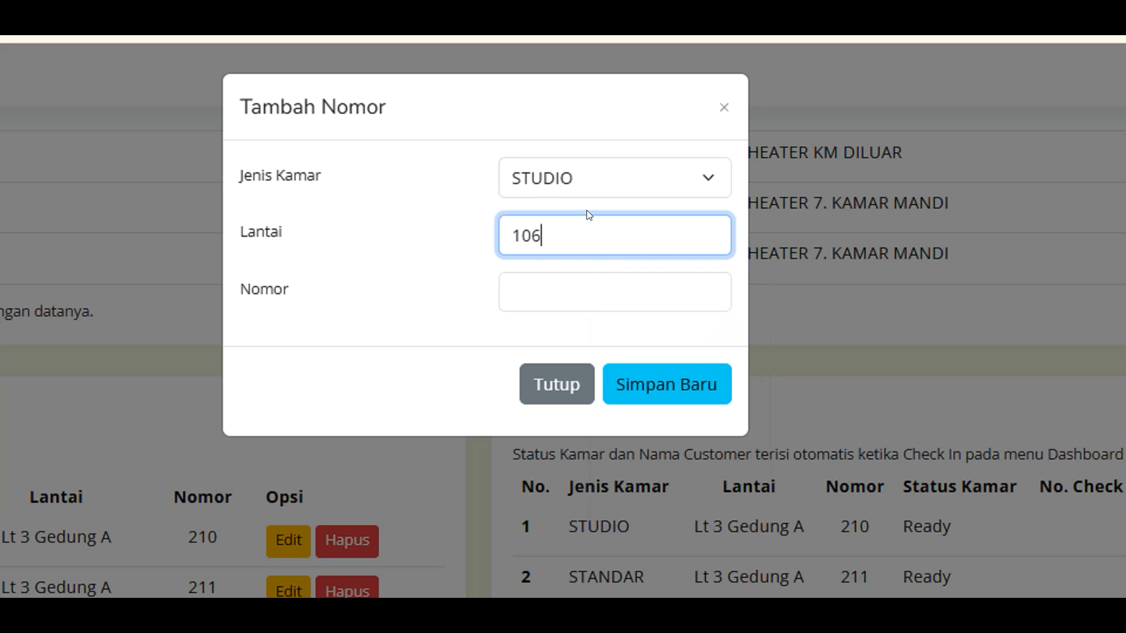
pyautogui.doubleClick(514, 236)
pyautogui.press('BackSpace')
pyautogui.write('6')
pyautogui.click(573, 288)
pyautogui.write('601')
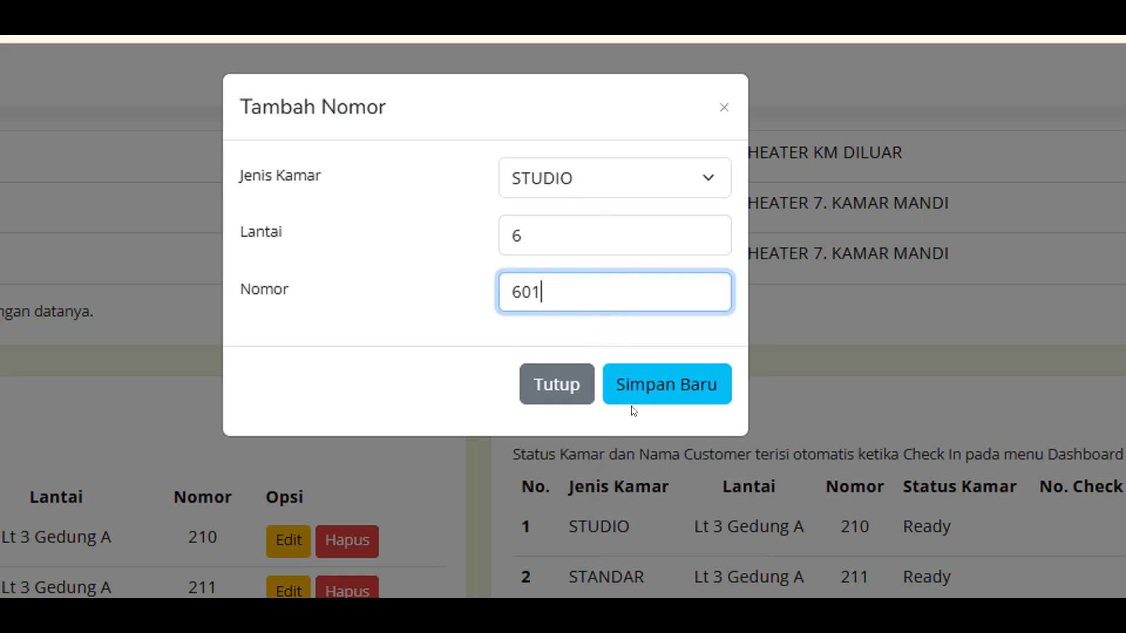
pyautogui.click(648, 384)
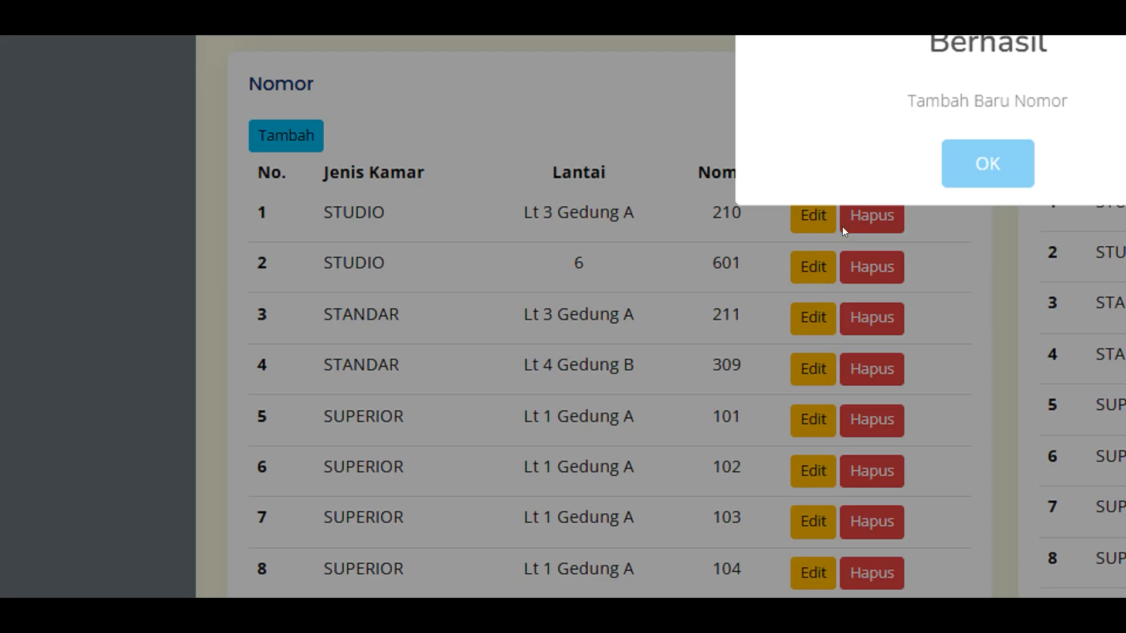
# - Dismiss the success alert and check rooms 210 and 601 in the STUDIO rows
pyautogui.click(888, 333)
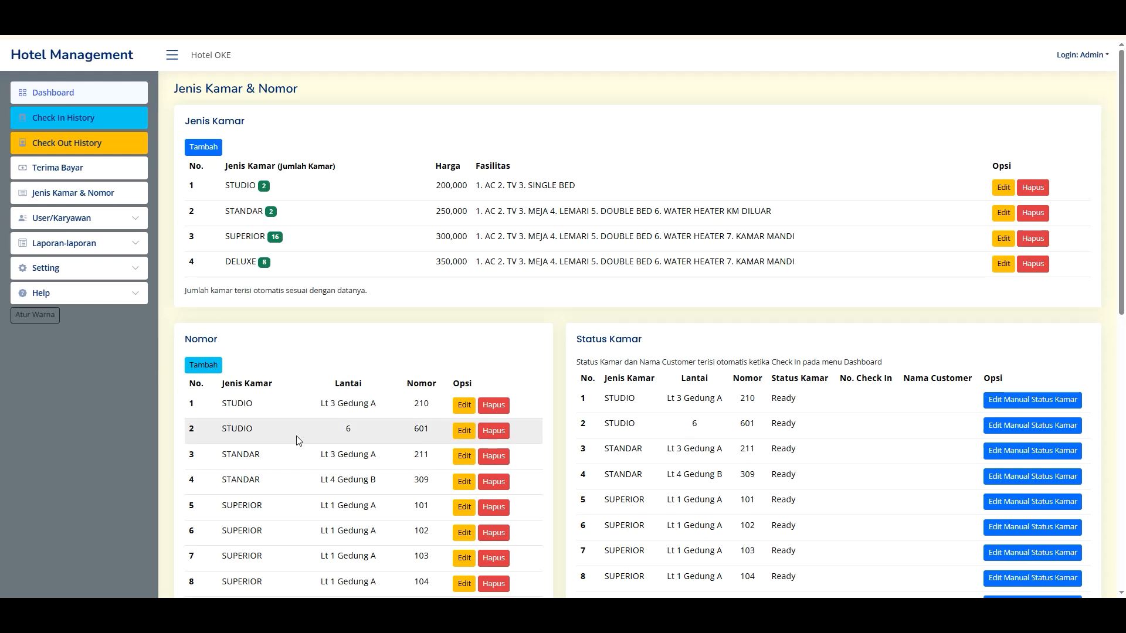
pyautogui.moveTo(239, 405); pyautogui.dragTo(256, 429)
pyautogui.click(275, 428)
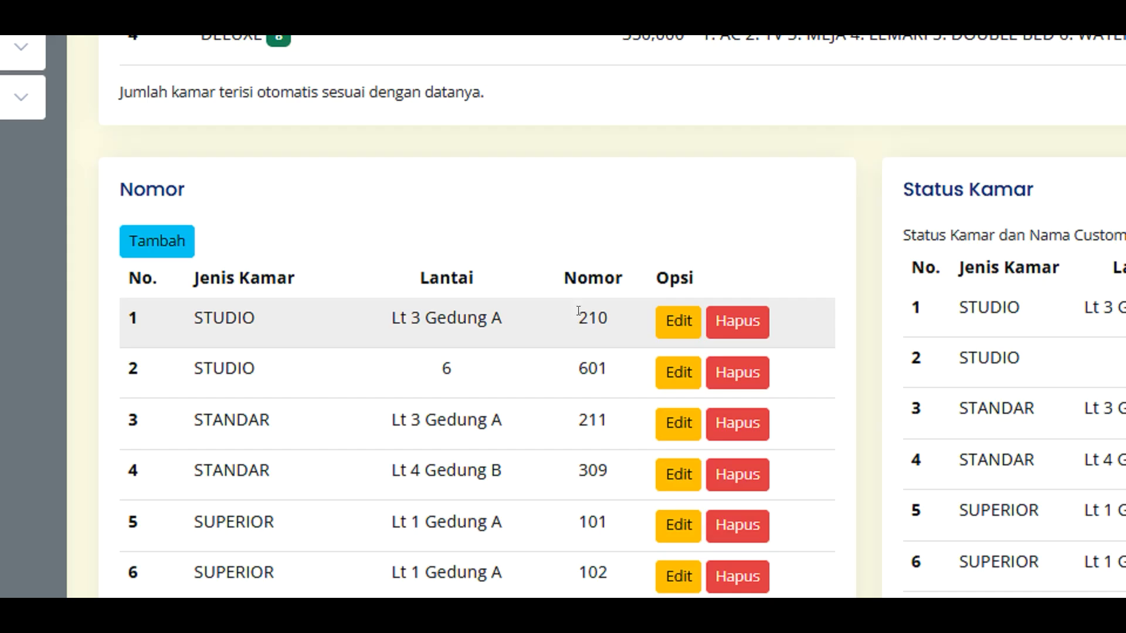
pyautogui.doubleClick(435, 402)
pyautogui.doubleClick(429, 428)
pyautogui.click(429, 428)
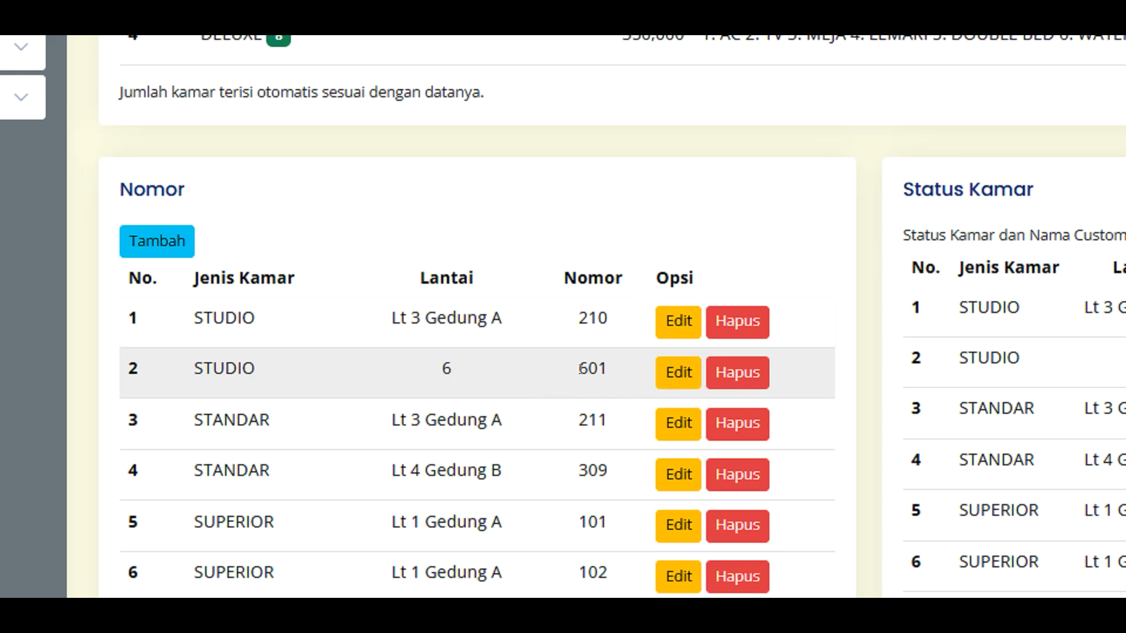
pyautogui.doubleClick(604, 370)
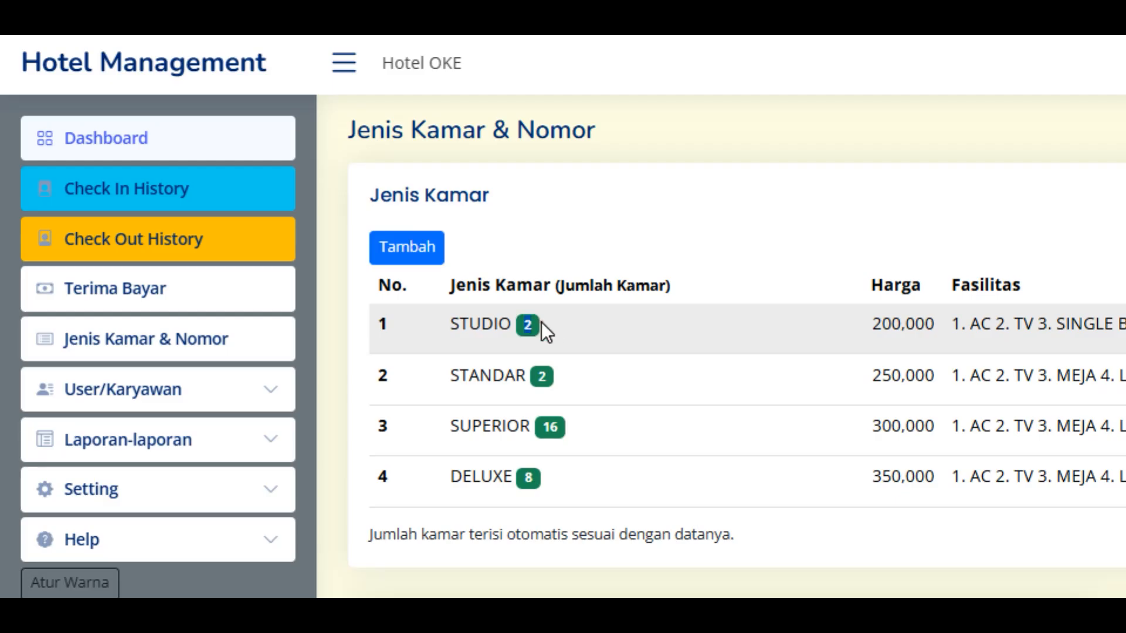
# - Verify STUDIO's room count of 2 and room 601 listed Ready in Status Kamar
pyautogui.click(264, 190)
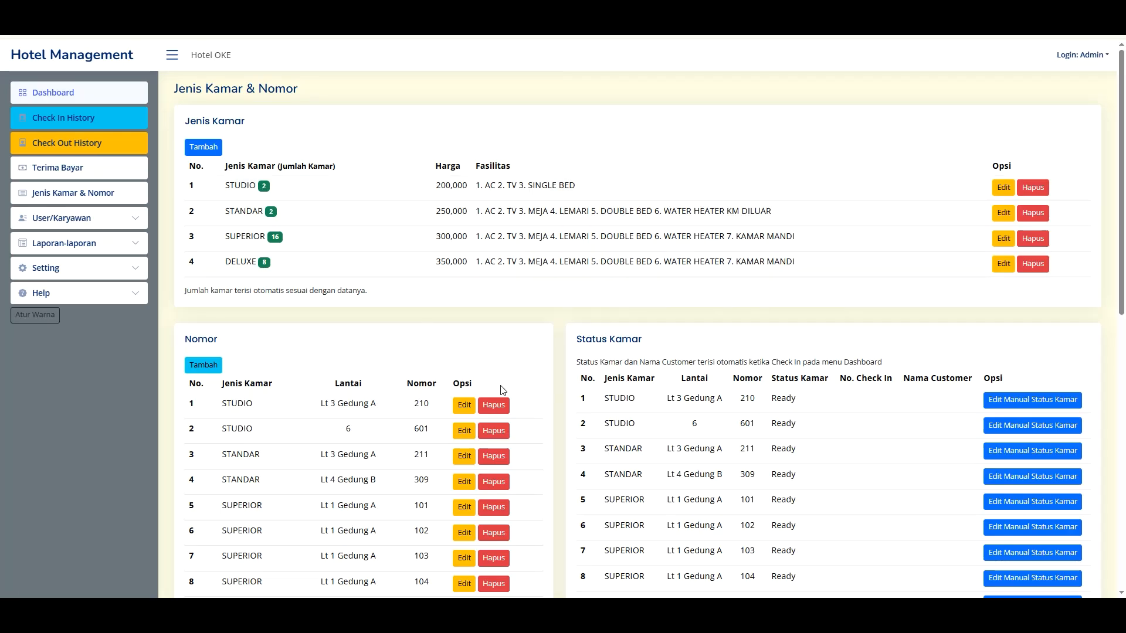
pyautogui.scroll(-3, 645, 328)
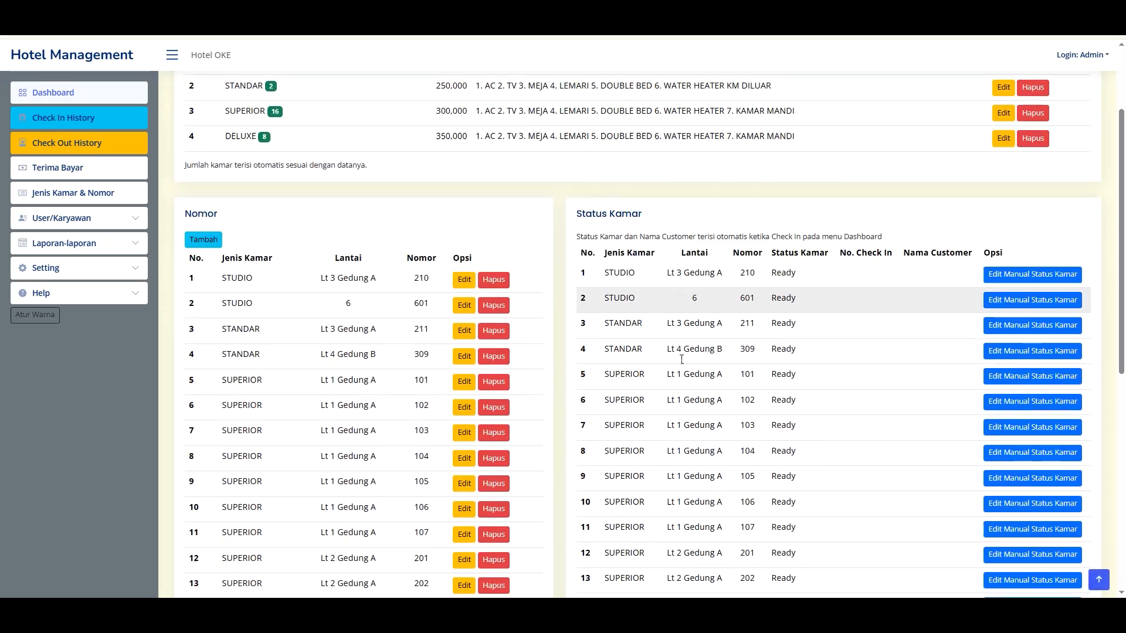
pyautogui.scroll(1, 735, 270)
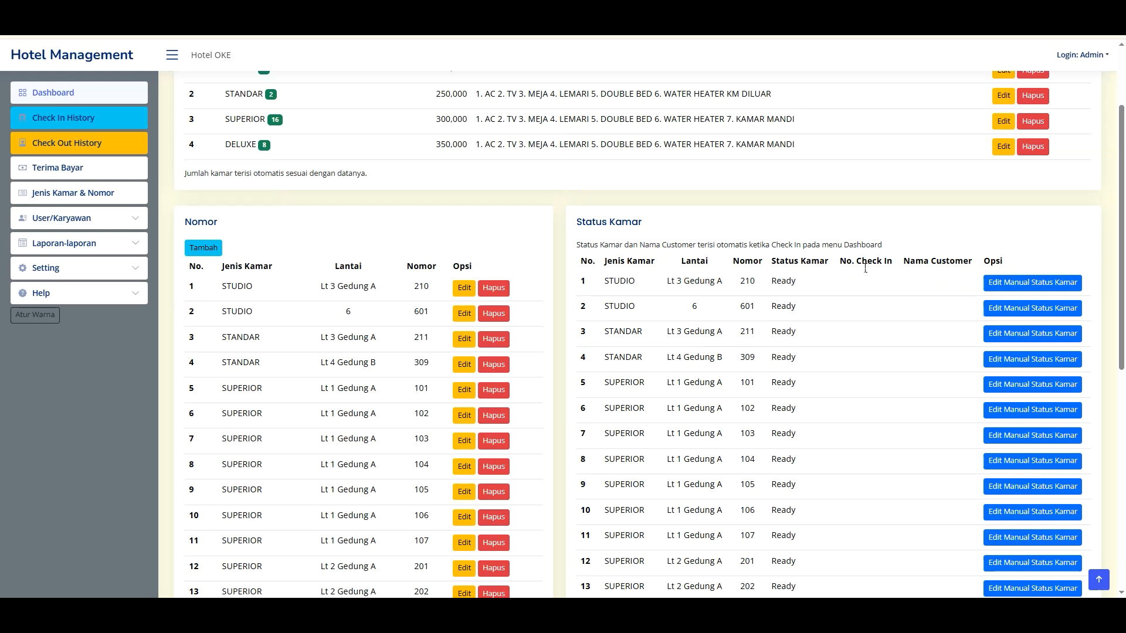
pyautogui.moveTo(852, 262); pyautogui.dragTo(953, 293)
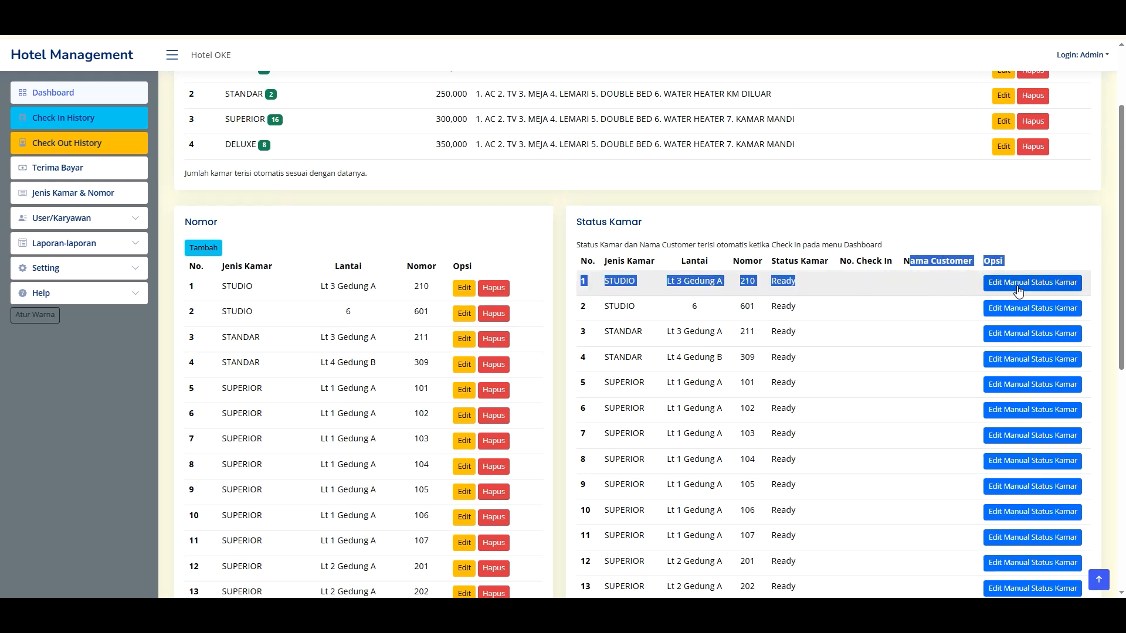
pyautogui.click(530, 305)
pyautogui.scroll(2, 487, 314)
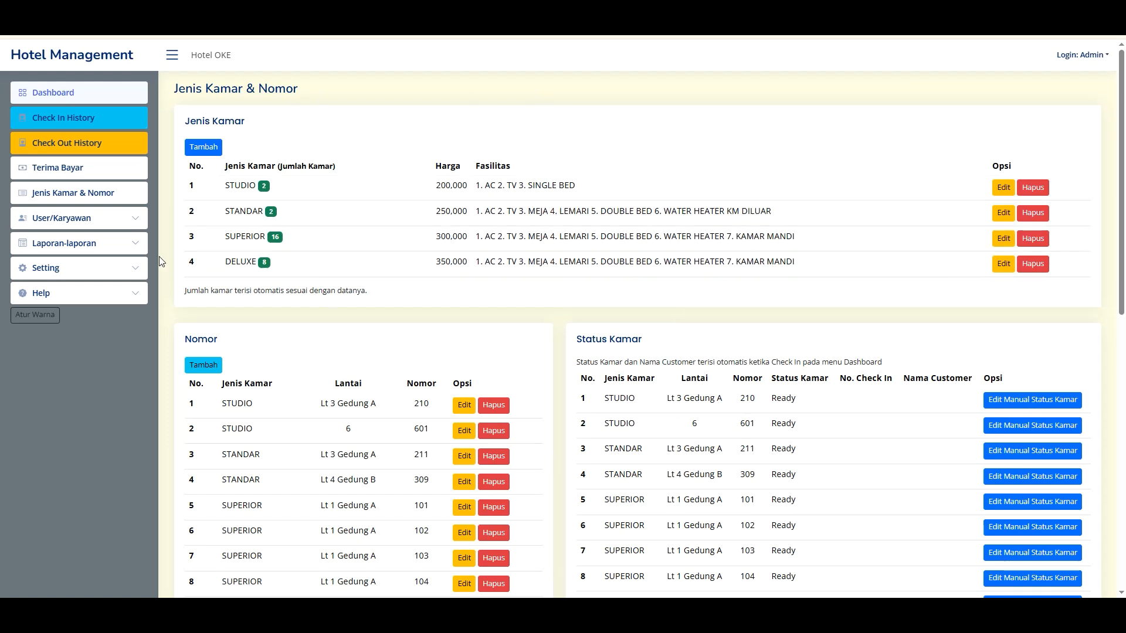
# - Open Informasi Usaha and review the Hotel OKE name, address, city Jakarta and phone
pyautogui.click(93, 271)
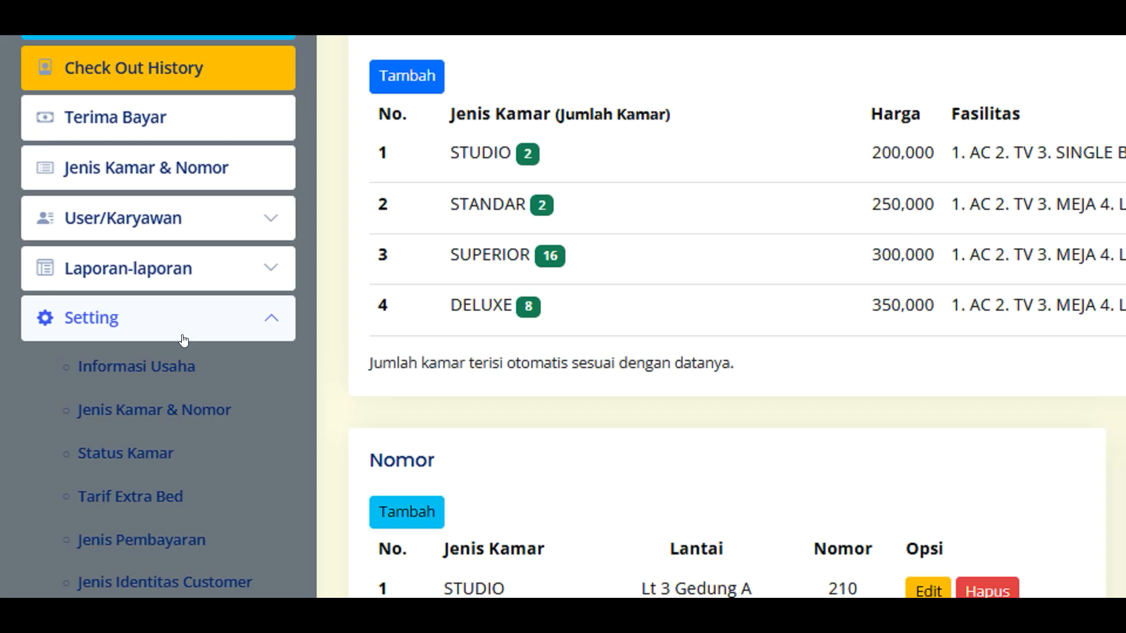
pyautogui.scroll(-4, 184, 340)
pyautogui.scroll(1, 91, 182)
pyautogui.click(117, 175)
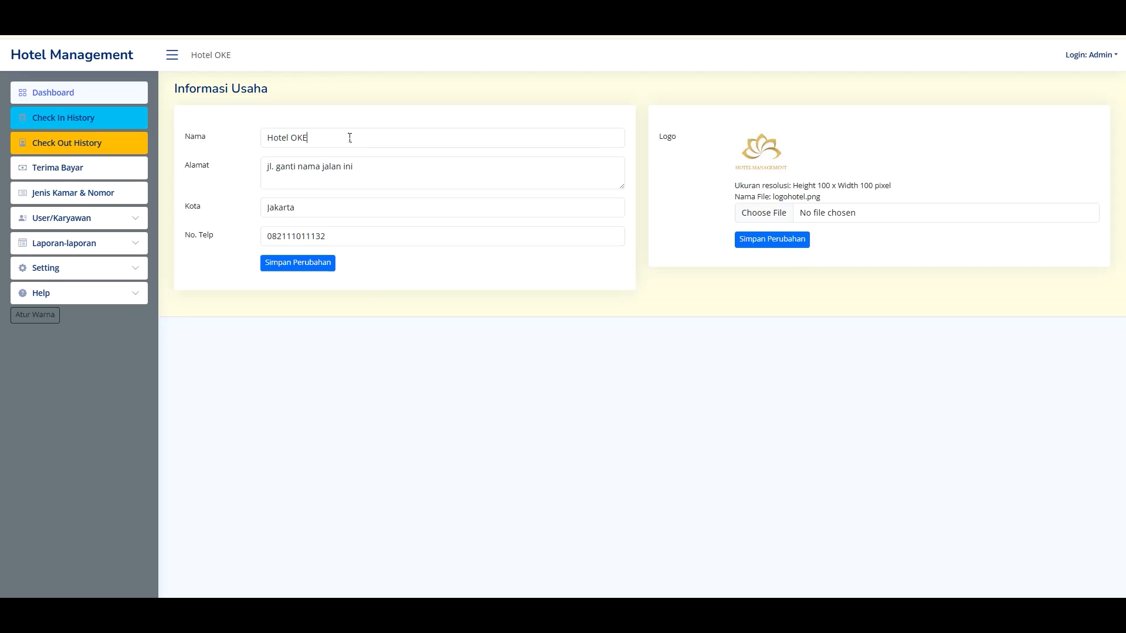
pyautogui.moveTo(350, 138); pyautogui.dragTo(252, 124)
pyautogui.moveTo(338, 178); pyautogui.dragTo(264, 220)
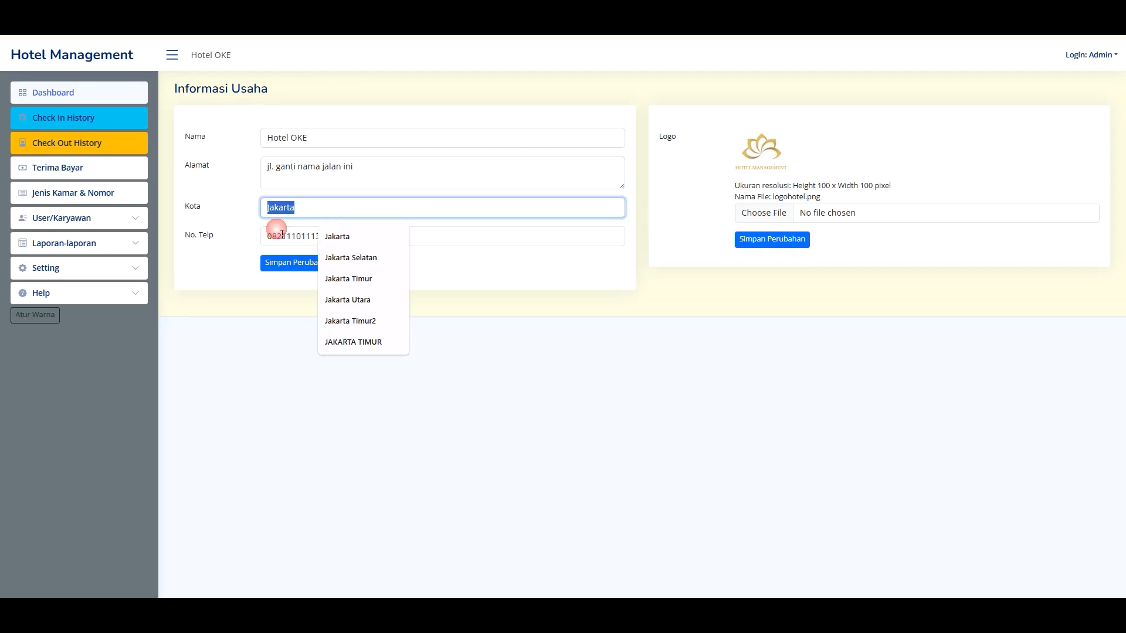
pyautogui.click(468, 241)
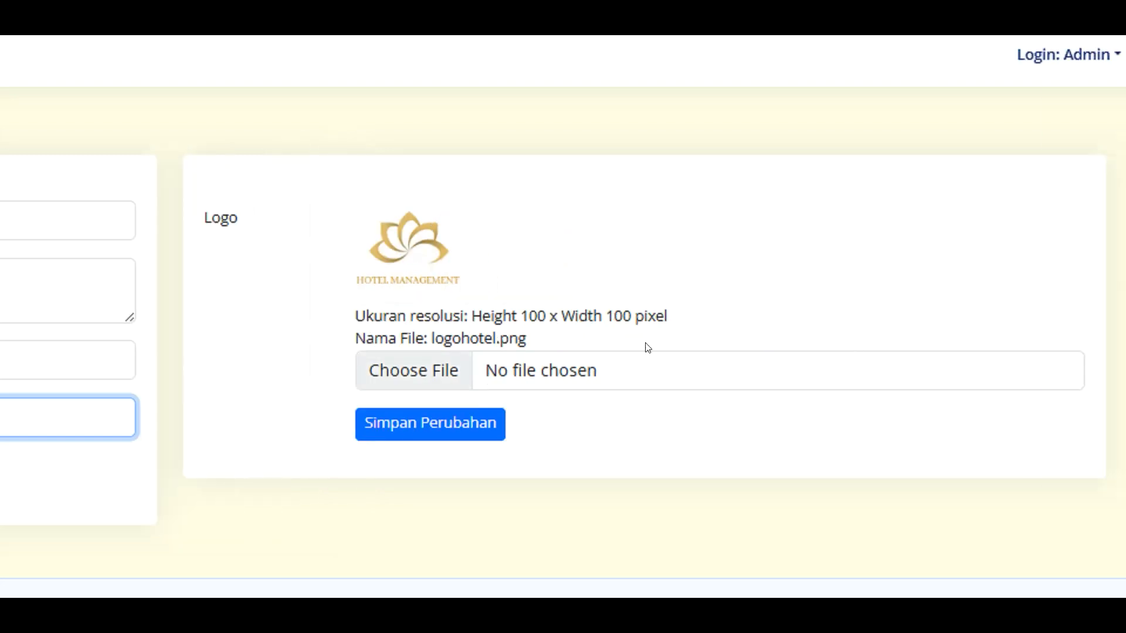
# - Cancel choosing a new logo file, keeping logohotel.png
pyautogui.click(582, 370)
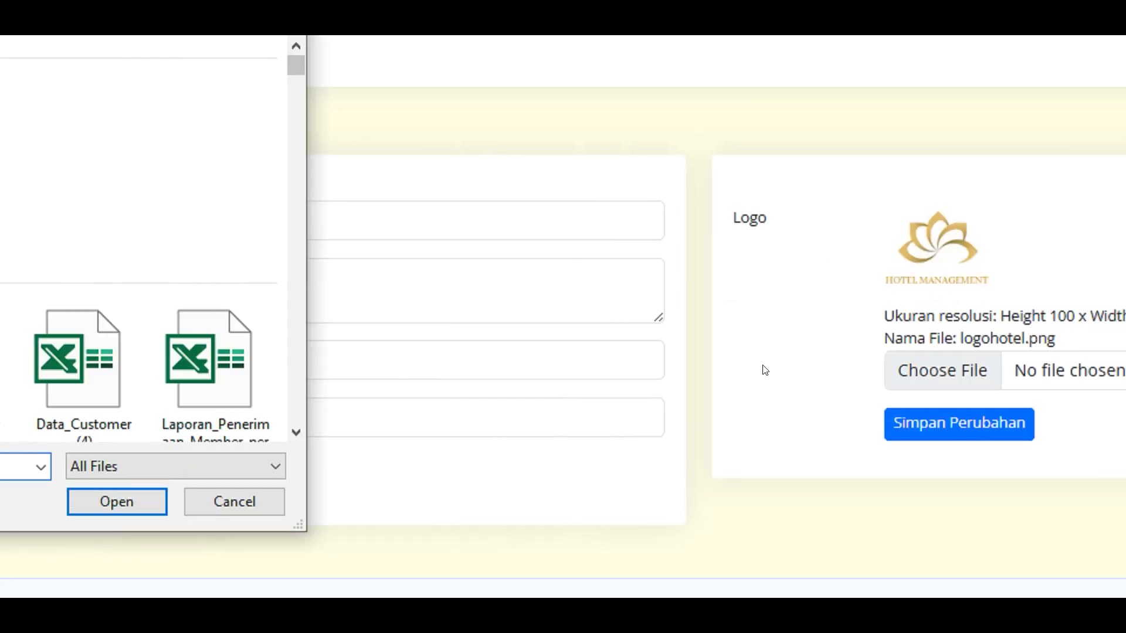
pyautogui.click(136, 502)
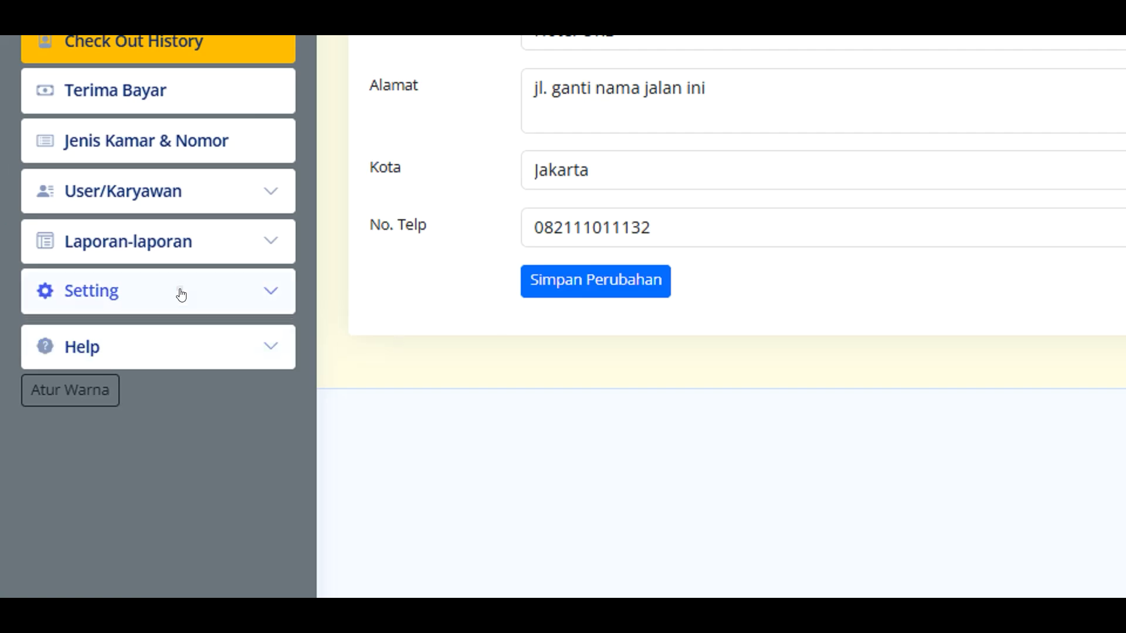
pyautogui.click(181, 294)
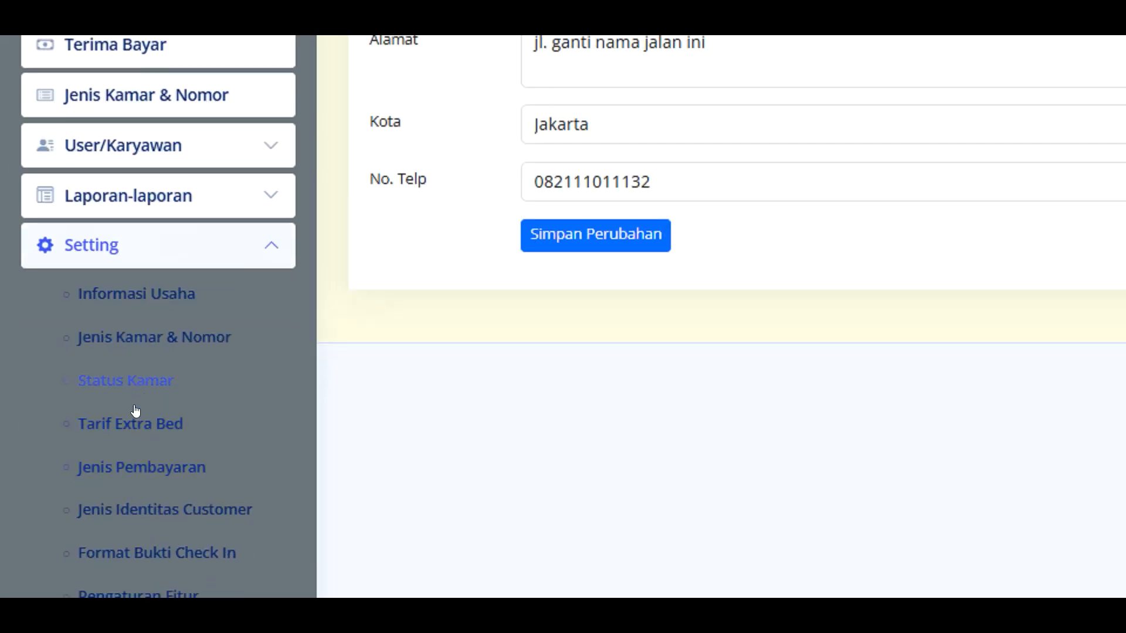
# - Review the extra bed rate and the Cash, QRIS and Transfer payment types
pyautogui.click(130, 435)
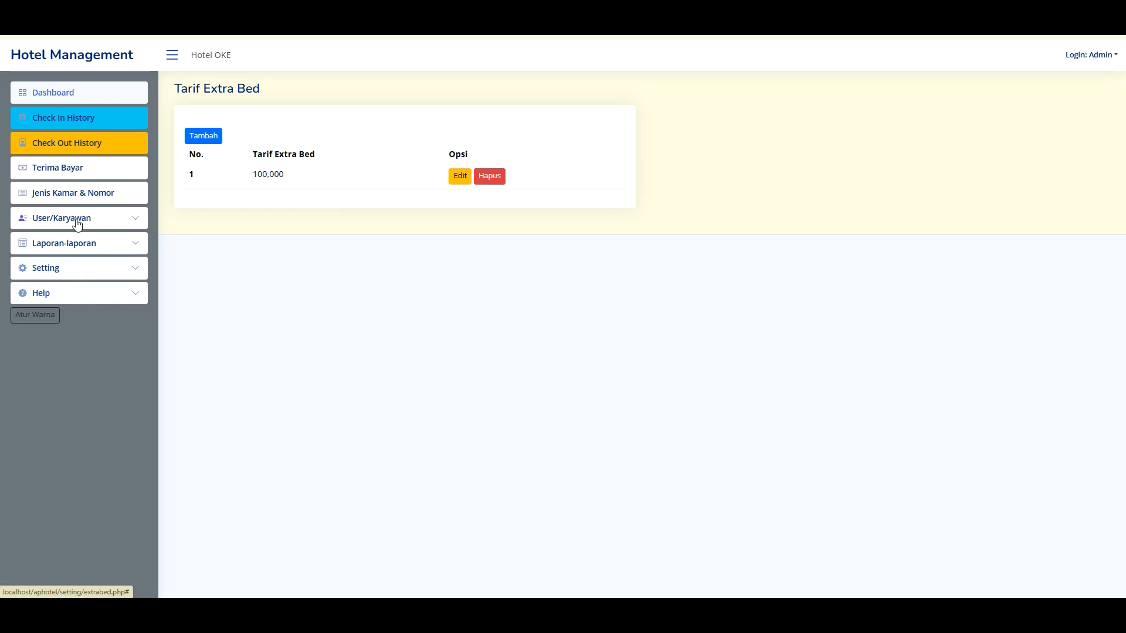
pyautogui.click(72, 271)
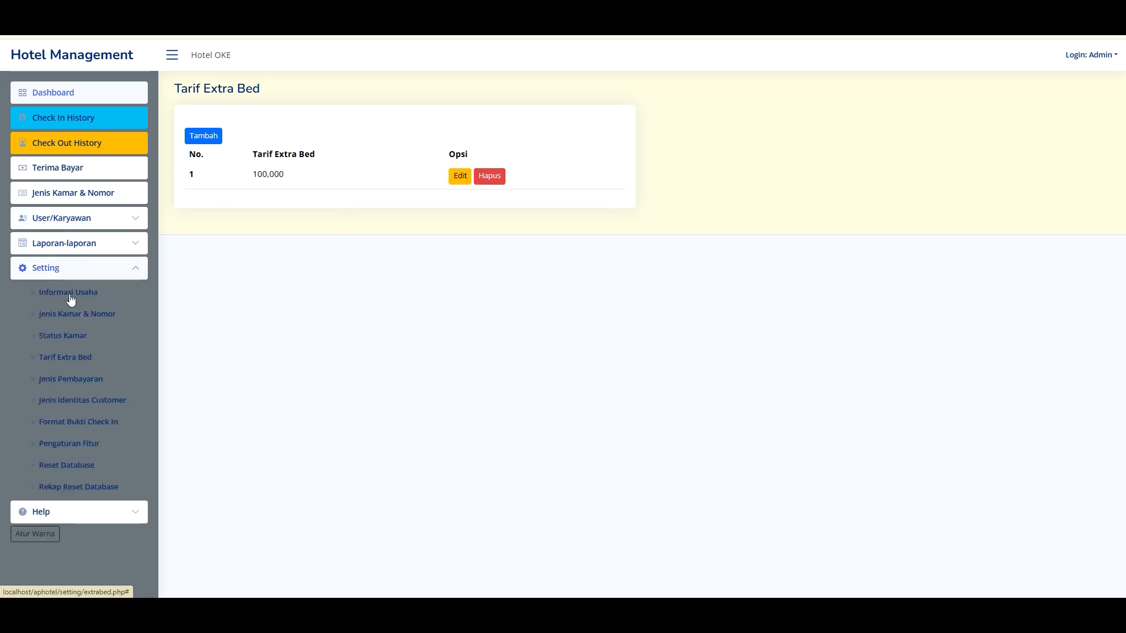
pyautogui.click(75, 380)
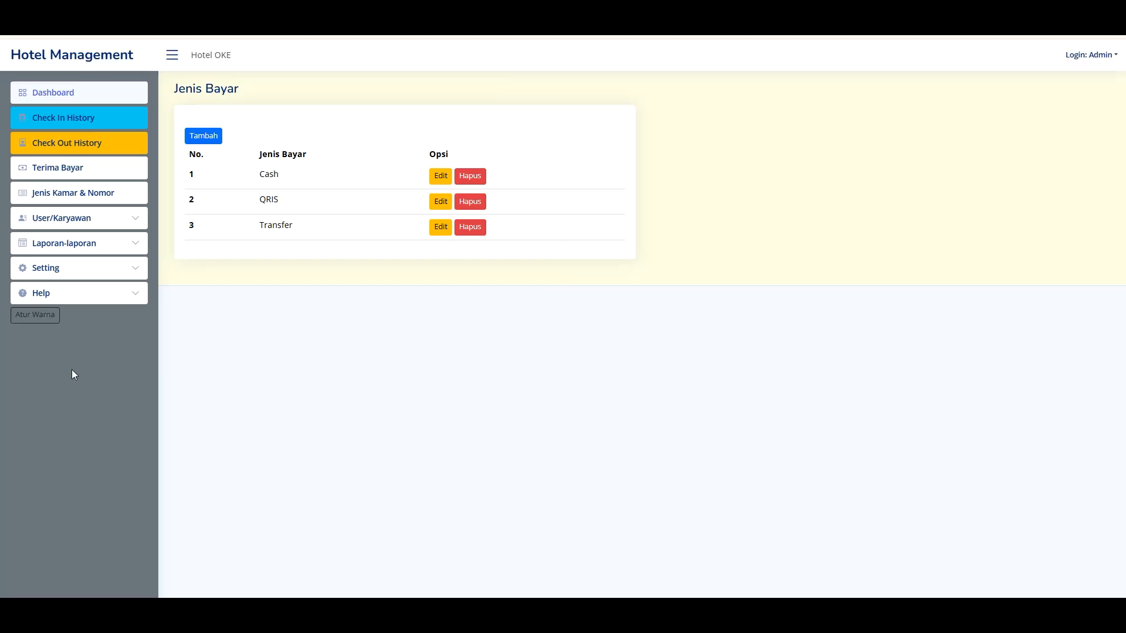
# - Open Jenis Identitas Customer listing KTP, PASPOR and SIM
pyautogui.click(74, 269)
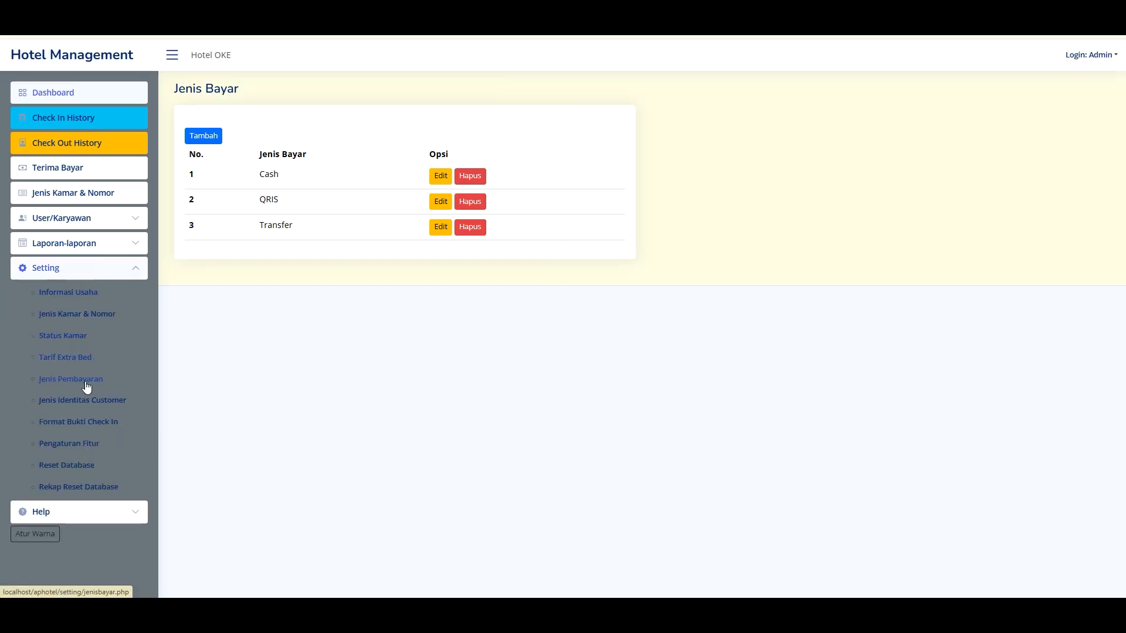
pyautogui.click(83, 404)
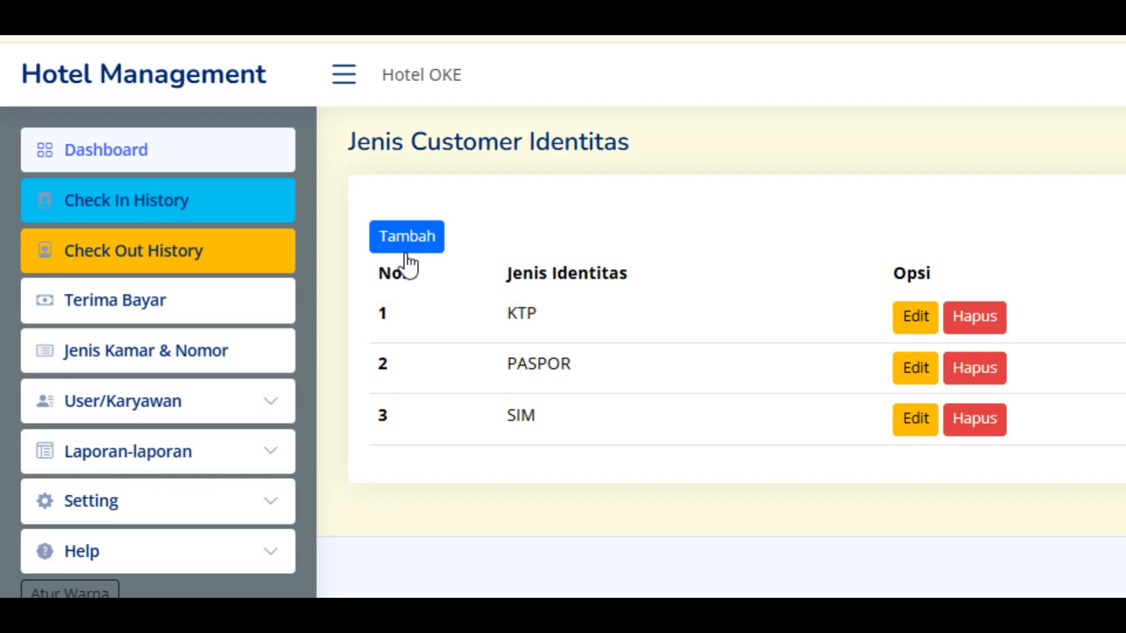
pyautogui.moveTo(505, 322); pyautogui.dragTo(593, 329)
pyautogui.click(541, 388)
pyautogui.click(610, 354)
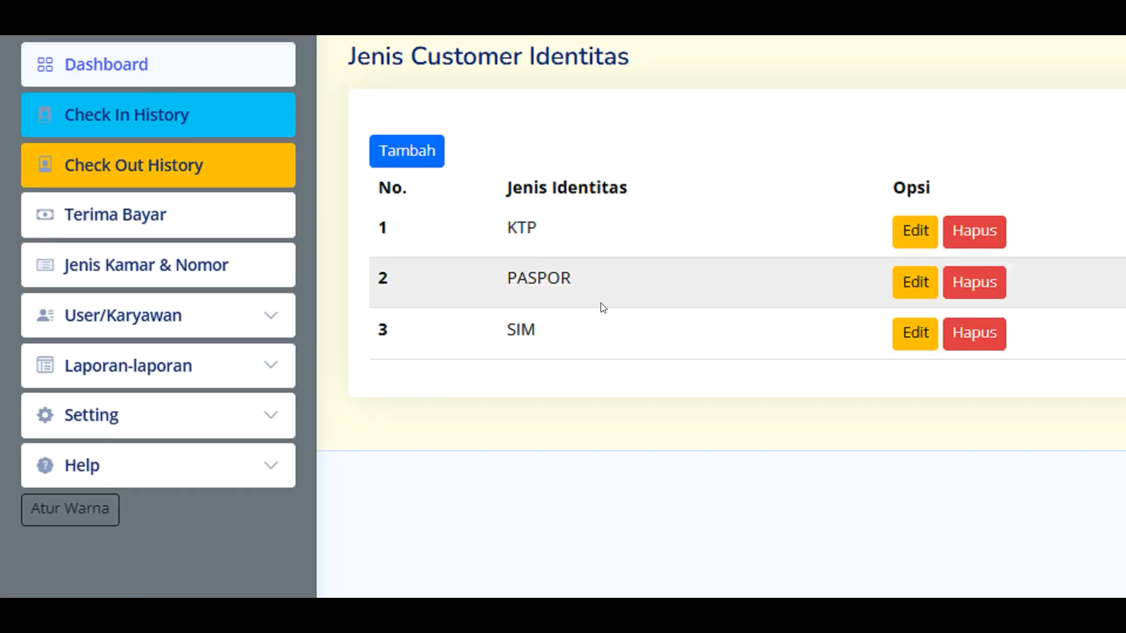
pyautogui.click(144, 425)
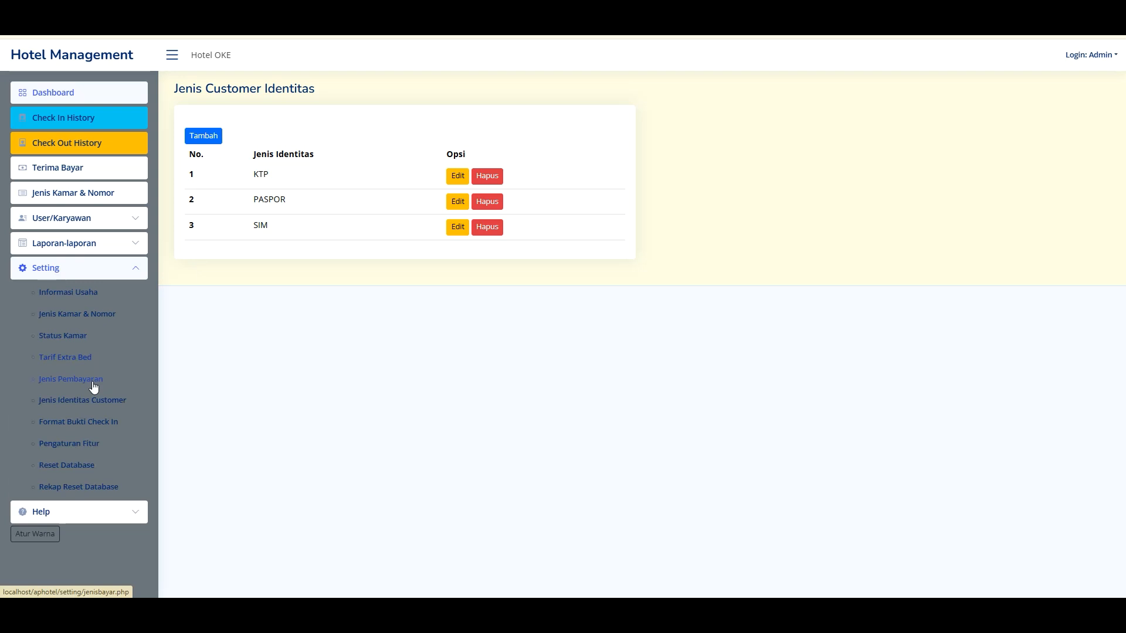
# - Check the Zona Waktu option in Pengaturan Fitur, leaving it at WIB
pyautogui.click(74, 444)
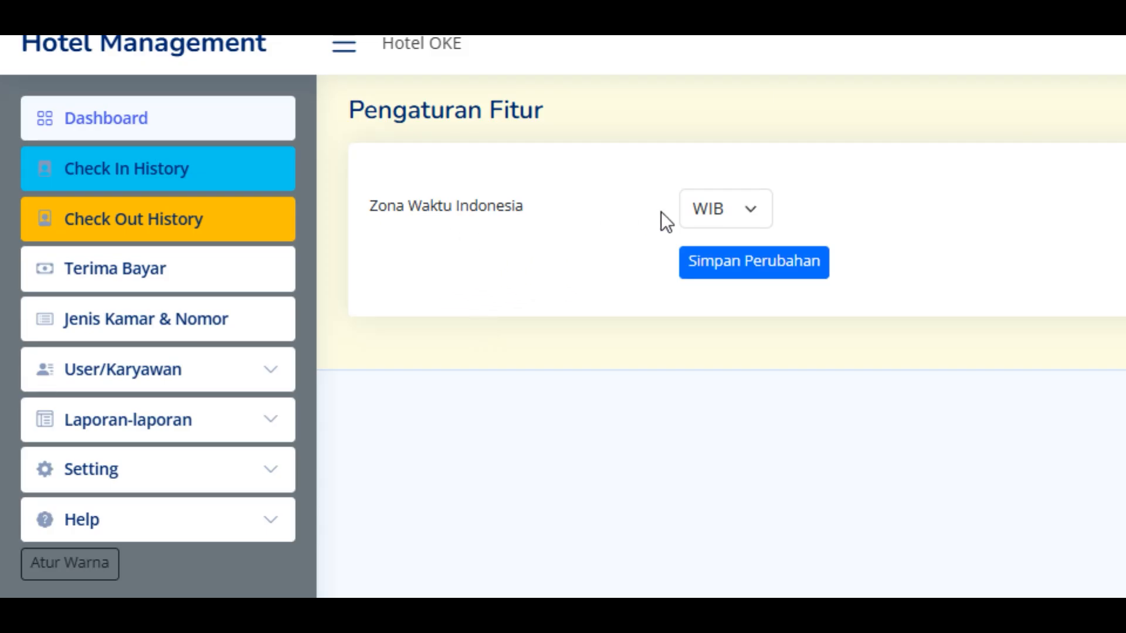
pyautogui.click(698, 208)
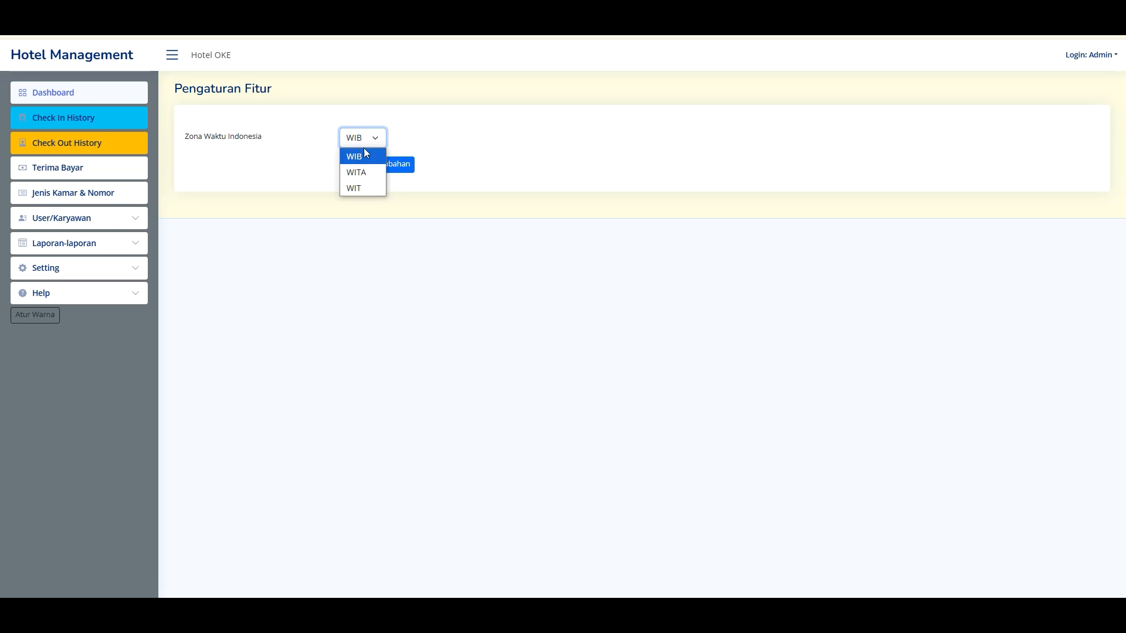
pyautogui.click(304, 254)
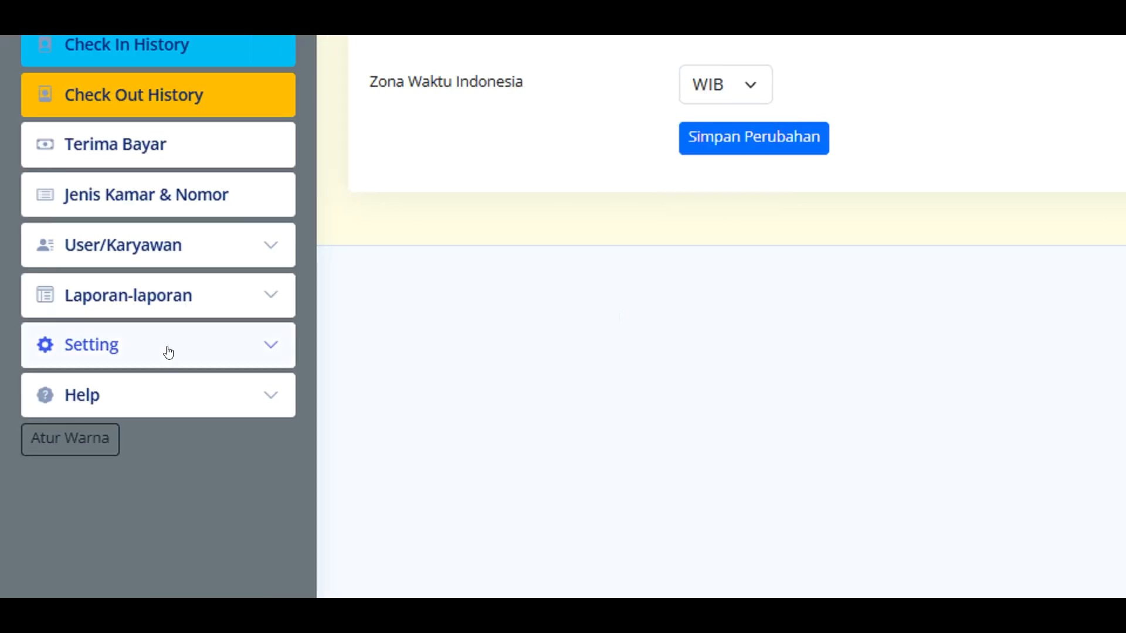
pyautogui.click(168, 351)
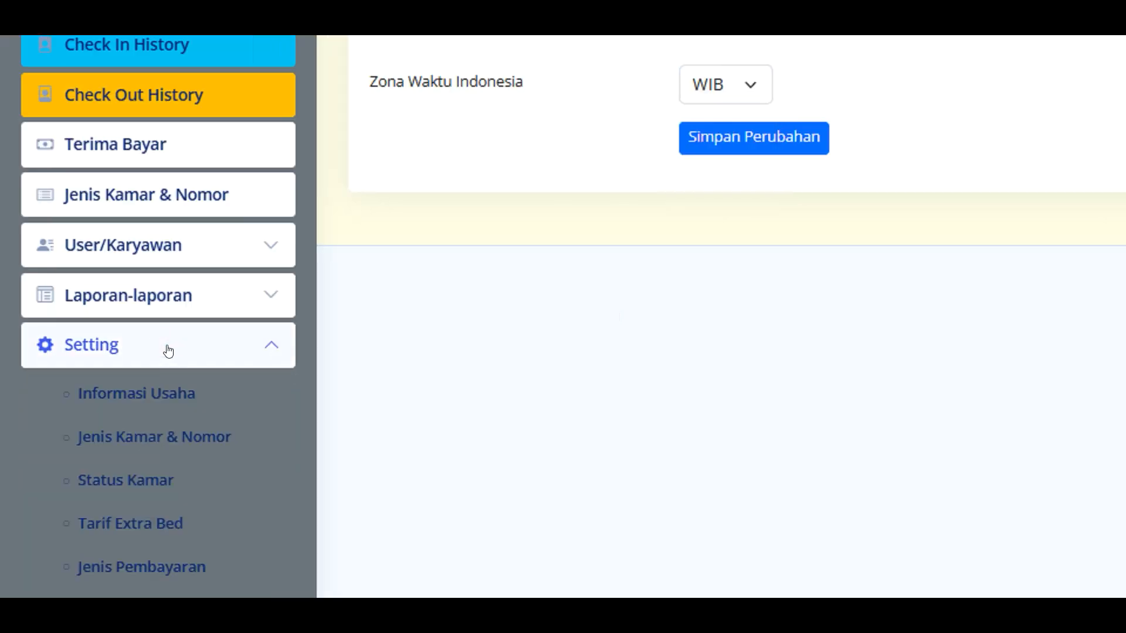
# - Return to the Dashboard and review all 28 Ready rooms, including 601 Studio
pyautogui.scroll(-3, 211, 466)
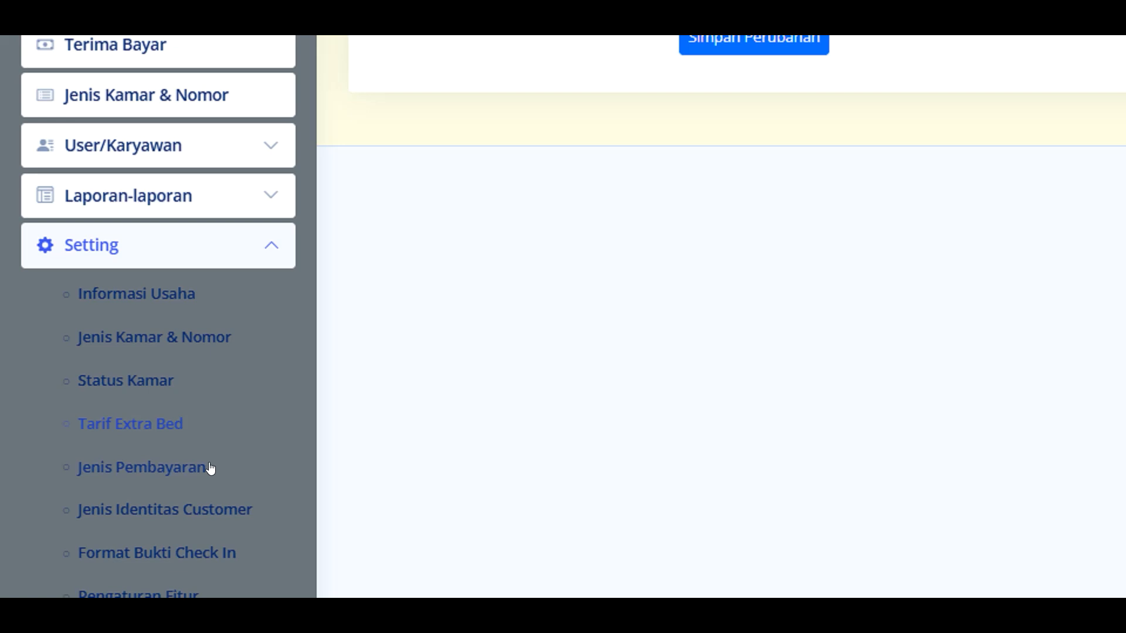
pyautogui.scroll(-2, 193, 465)
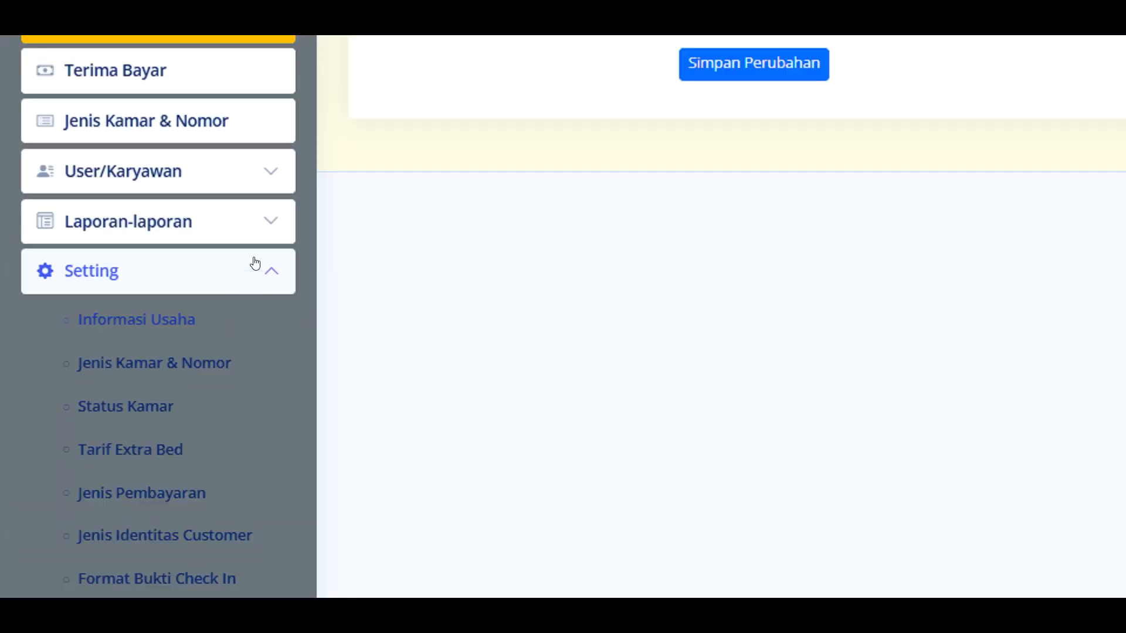
pyautogui.click(66, 94)
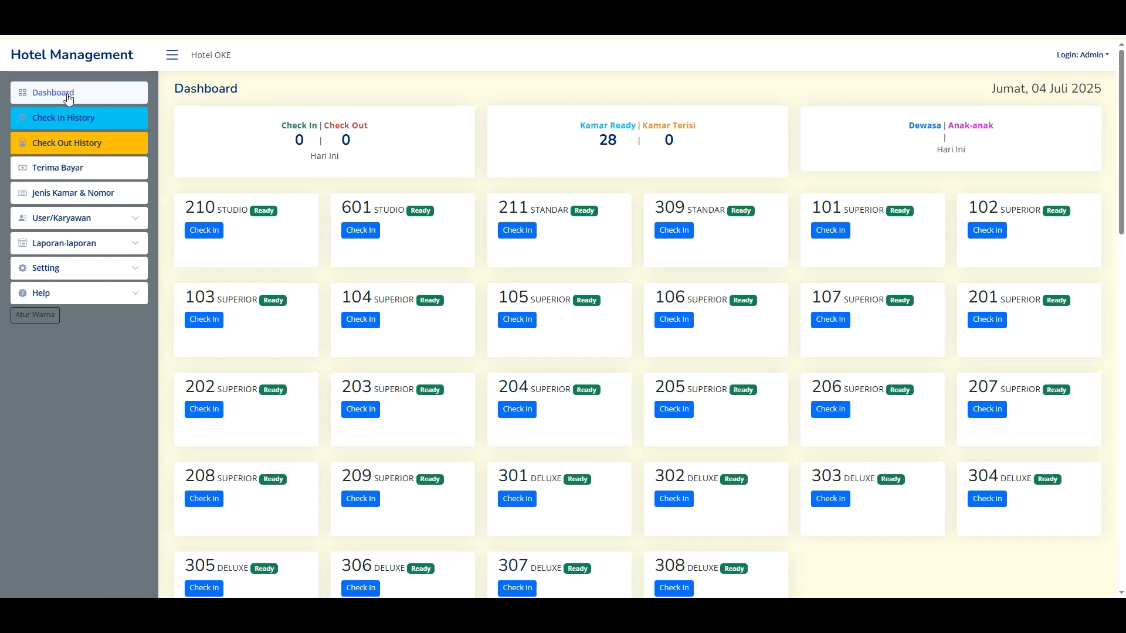
pyautogui.scroll(-15, 384, 150)
pyautogui.scroll(15, 489, 214)
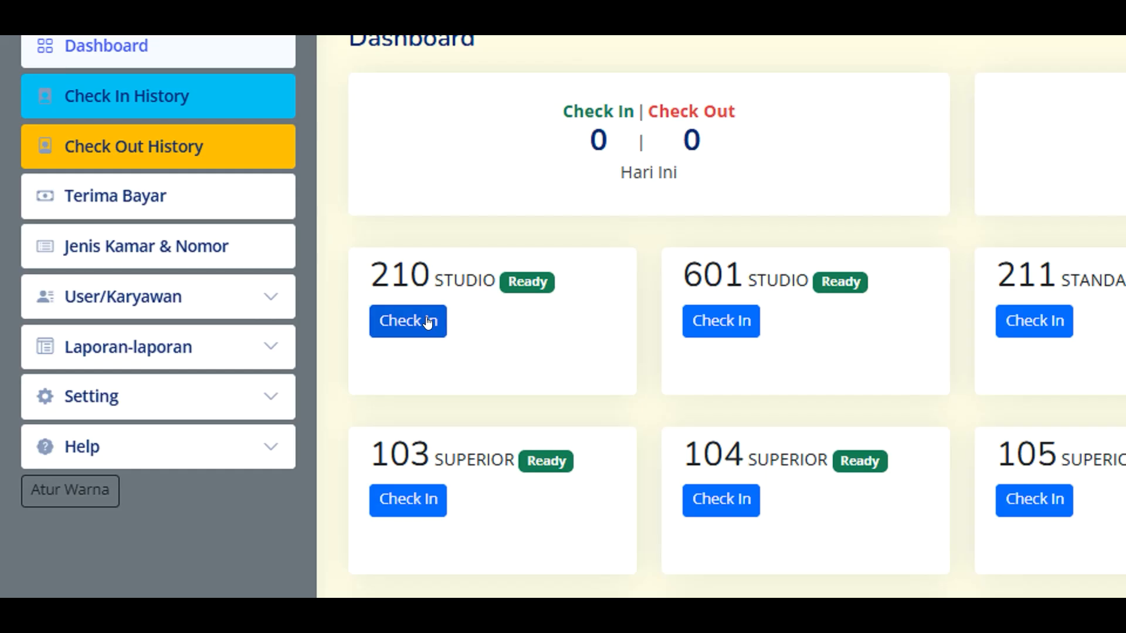
# - Start a check-in for room 210 and review its floor Lt 3 Gedung A and STUDIO type
pyautogui.click(428, 322)
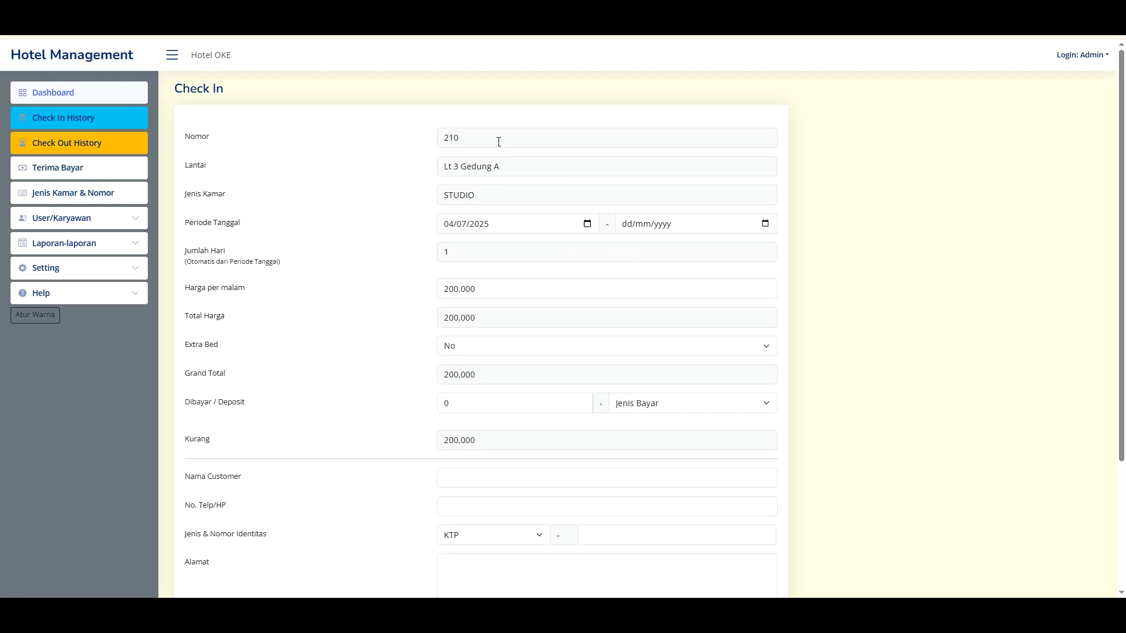
pyautogui.moveTo(498, 141); pyautogui.dragTo(410, 135)
pyautogui.moveTo(531, 171); pyautogui.dragTo(428, 172)
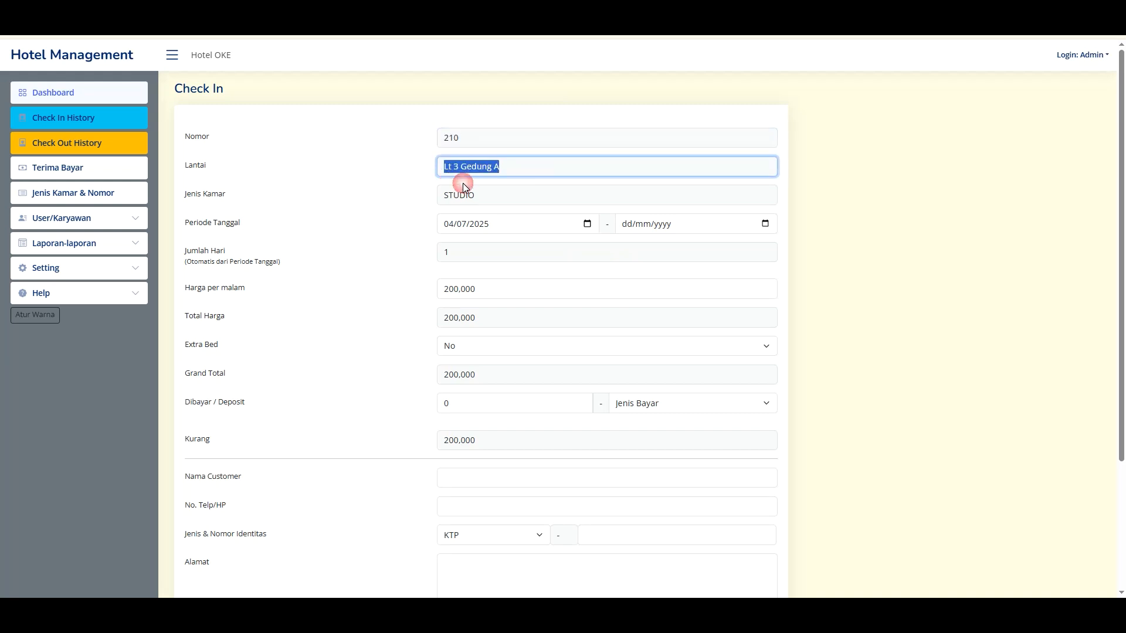
pyautogui.moveTo(504, 197); pyautogui.dragTo(382, 195)
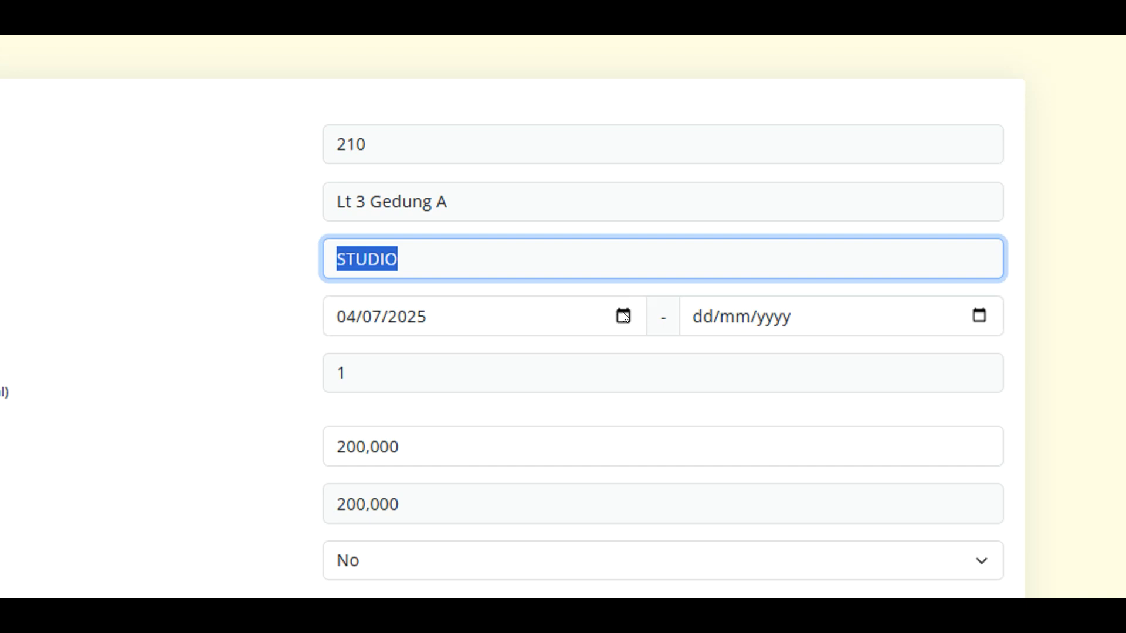
pyautogui.click(587, 224)
pyautogui.click(627, 269)
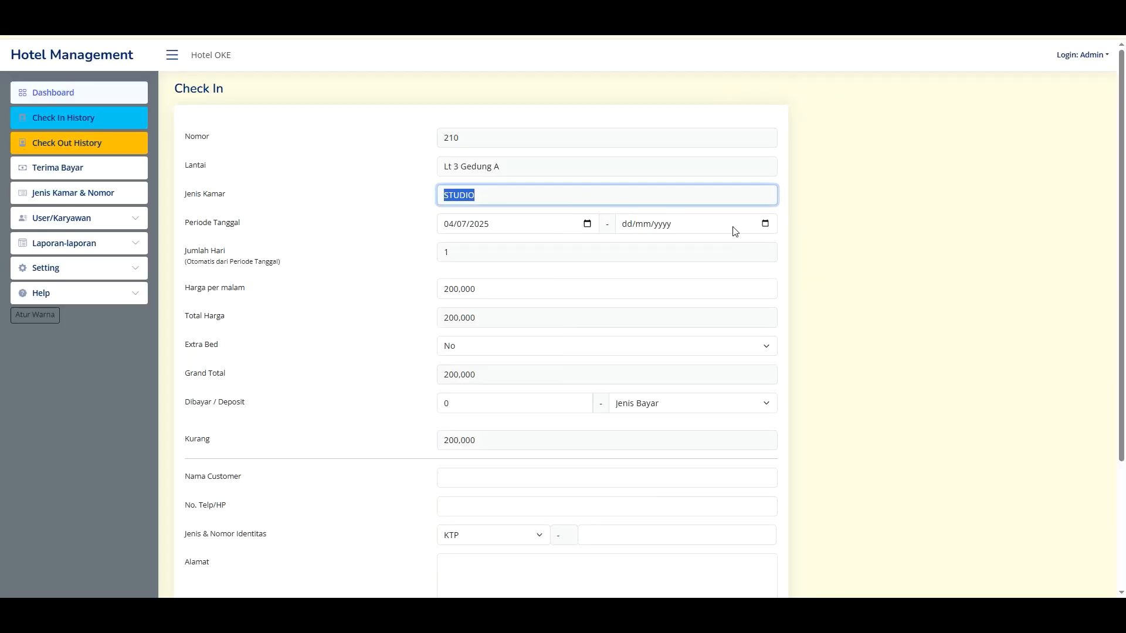
# - Try later check-out dates, extending the stay up to 08/07/2025 for four nights
pyautogui.click(765, 224)
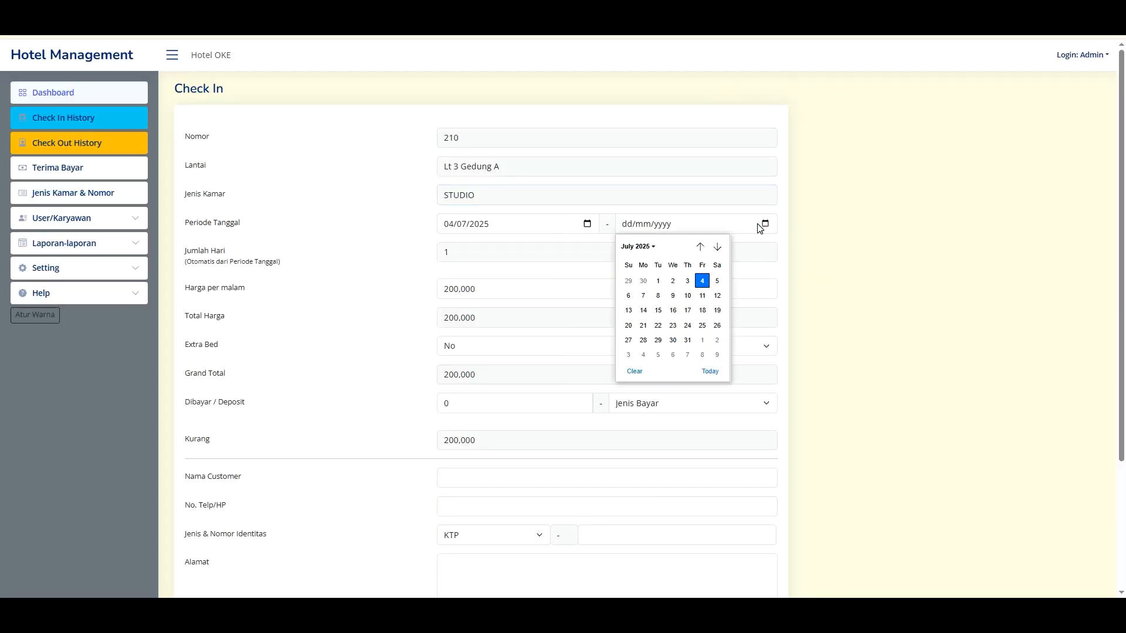
pyautogui.click(717, 281)
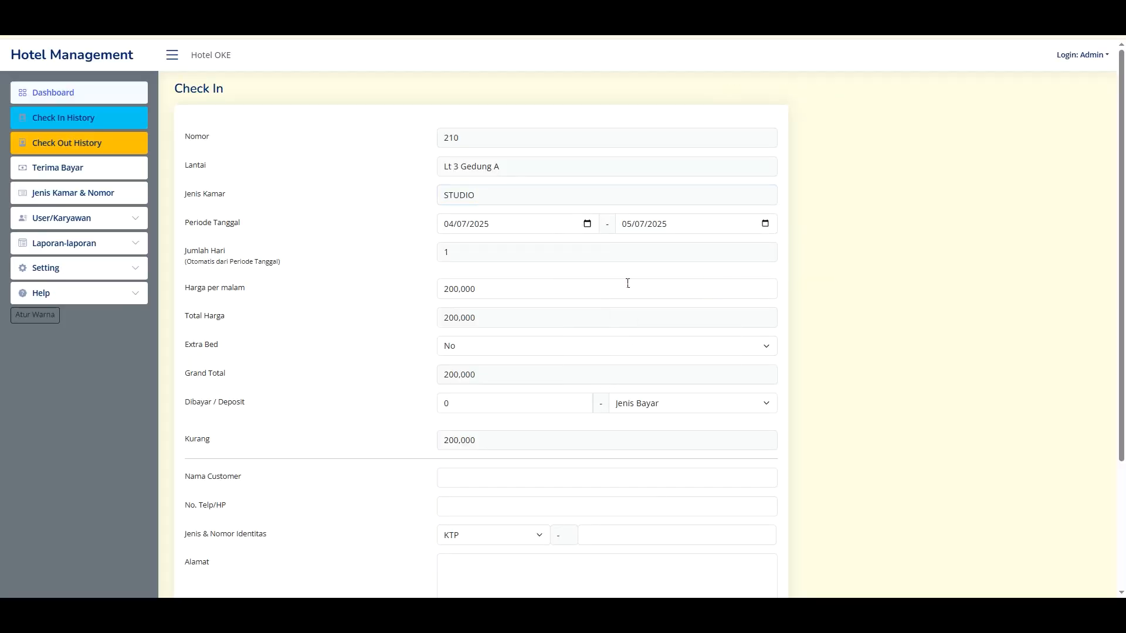
pyautogui.click(767, 223)
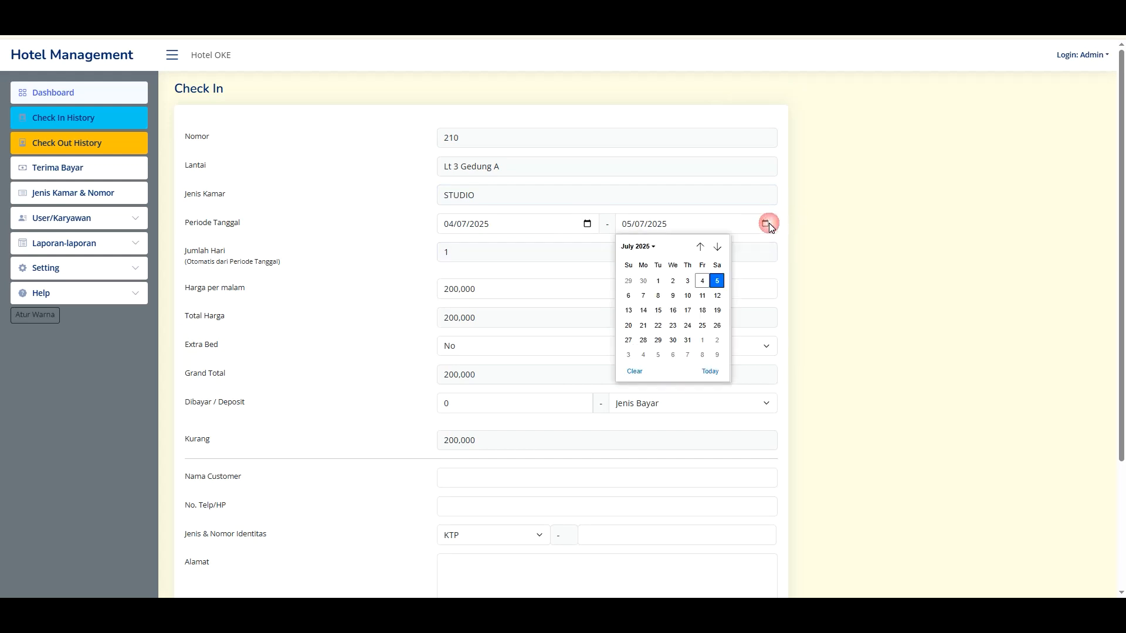
pyautogui.click(628, 296)
pyautogui.click(462, 253)
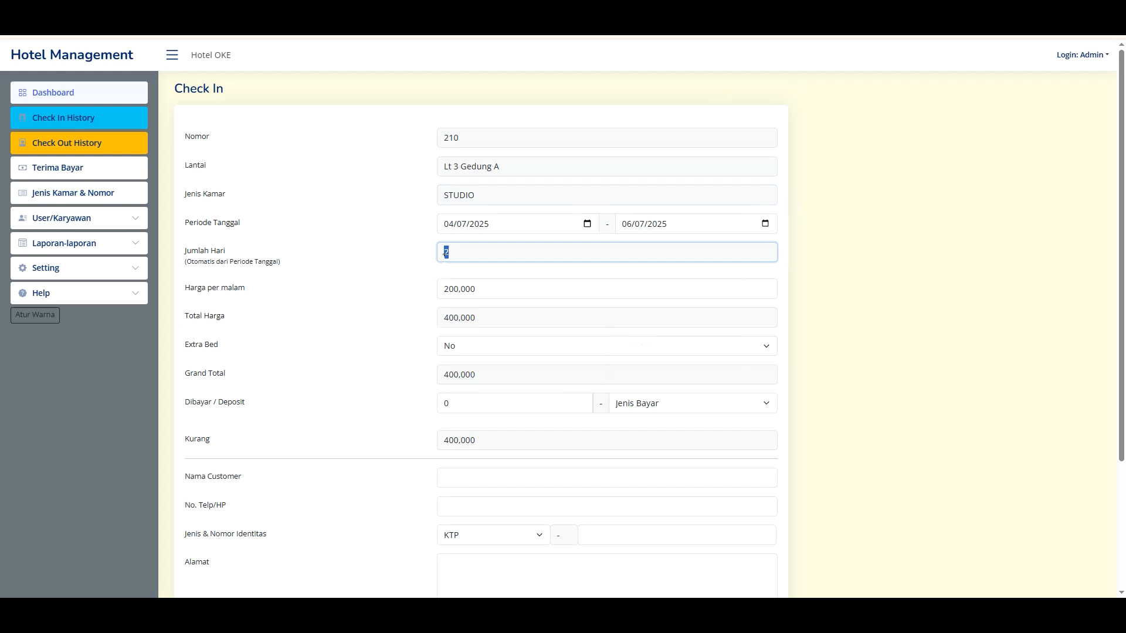
pyautogui.click(765, 223)
pyautogui.click(643, 296)
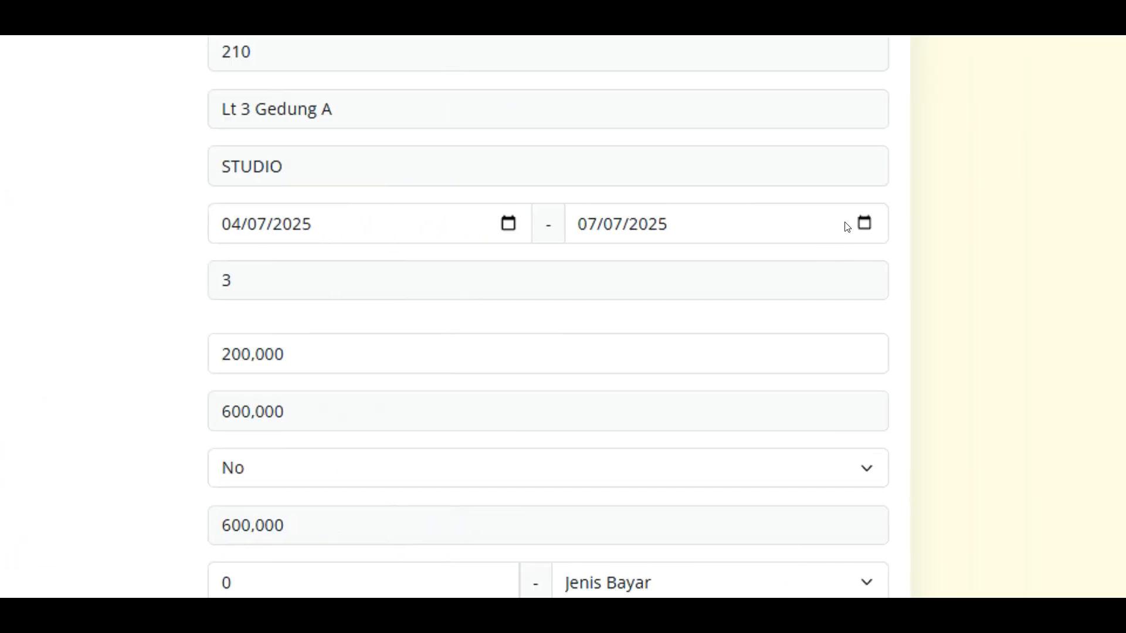
pyautogui.click(1089, 222)
pyautogui.click(636, 367)
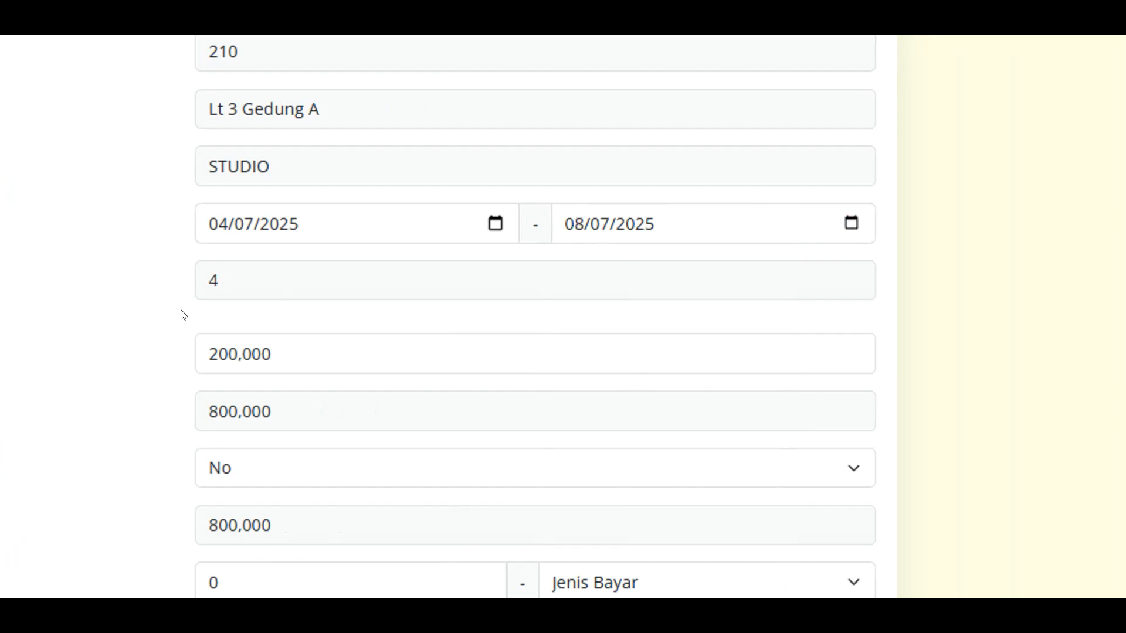
pyautogui.click(248, 274)
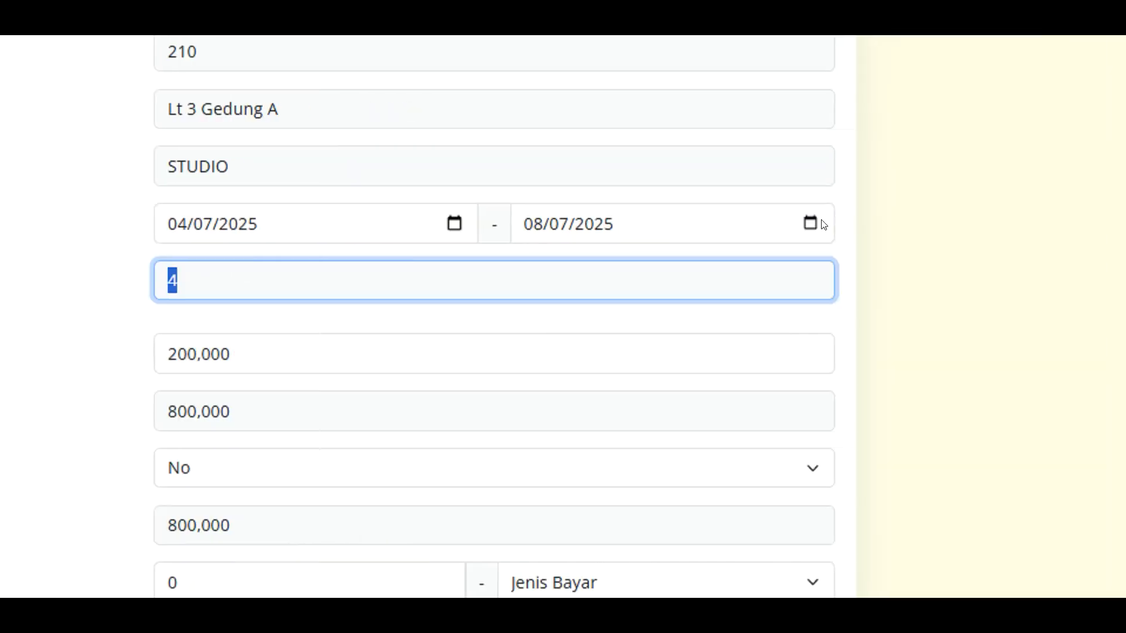
# - Set the check-out date back to 05/07/2025 at the 200,000 nightly rate
pyautogui.click(824, 222)
pyautogui.click(811, 226)
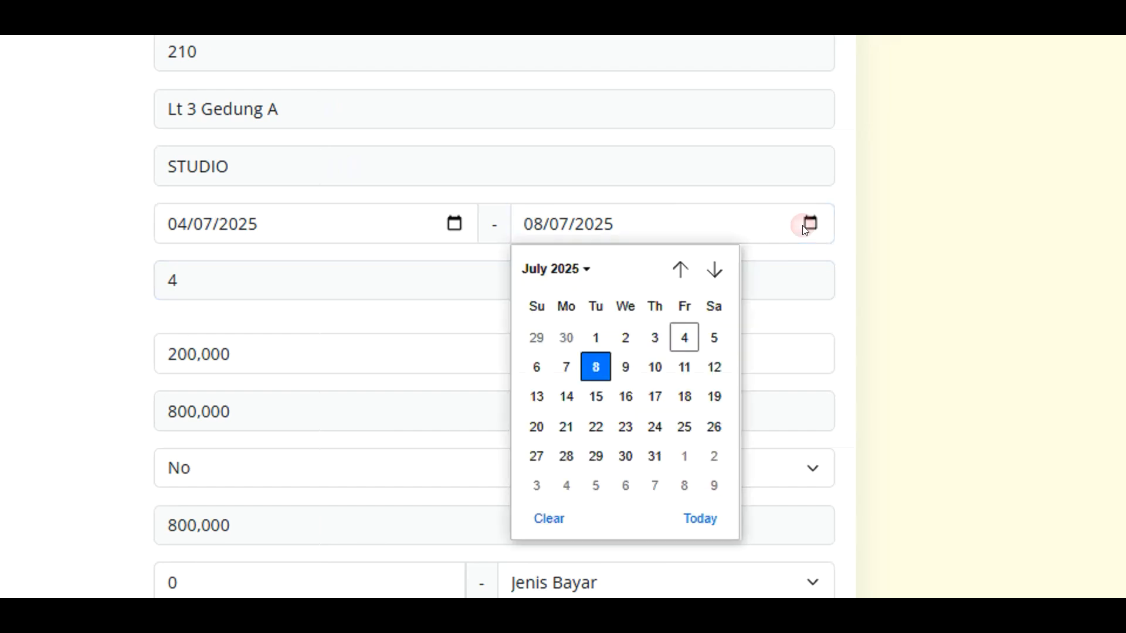
pyautogui.click(714, 342)
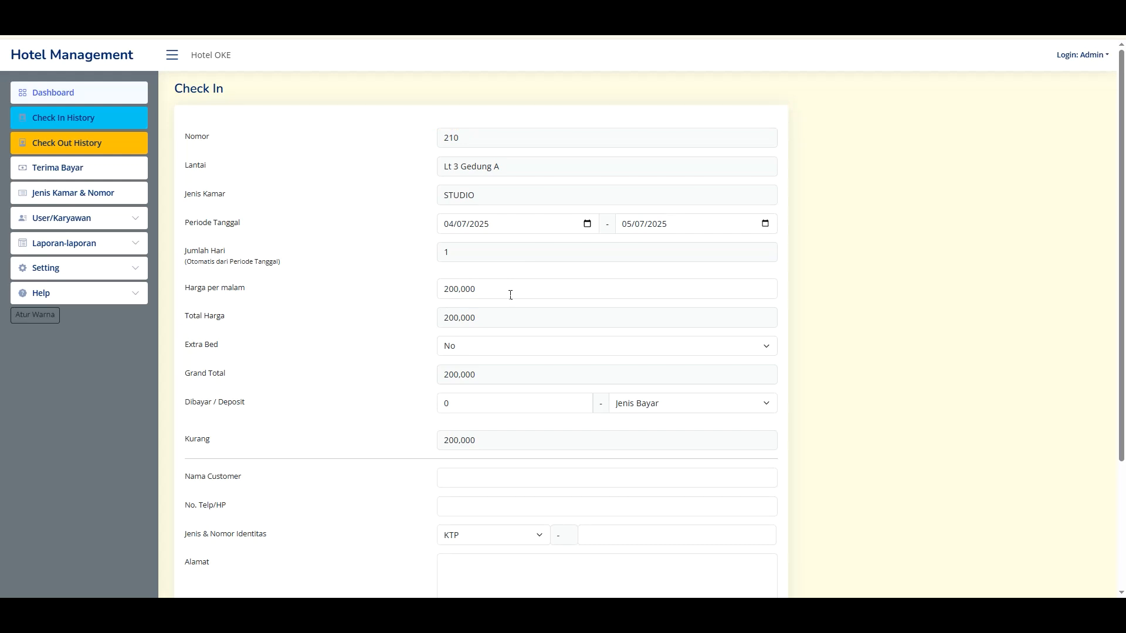
pyautogui.doubleClick(441, 283)
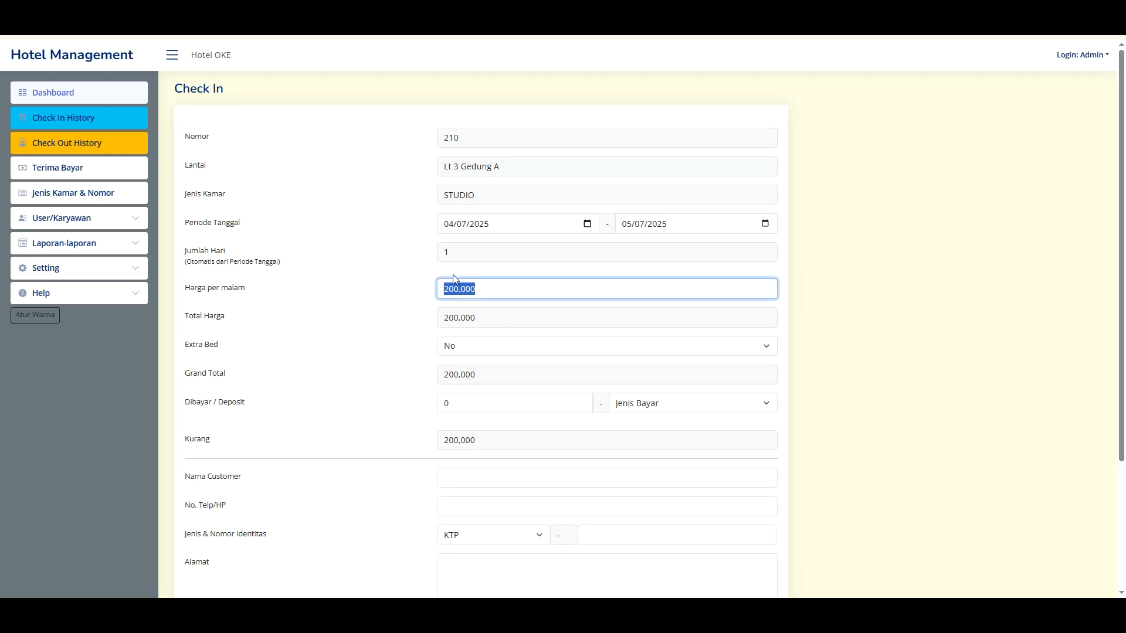
# - Try a 100,000 extra bed charge, then set Extra Bed back to No
pyautogui.click(462, 349)
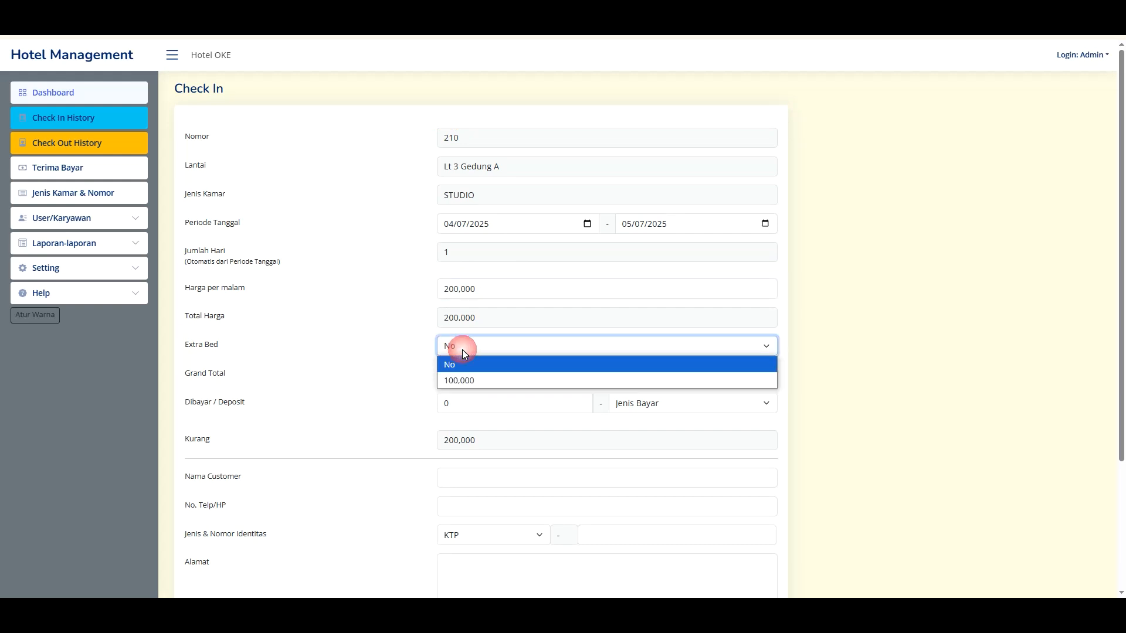
pyautogui.click(463, 381)
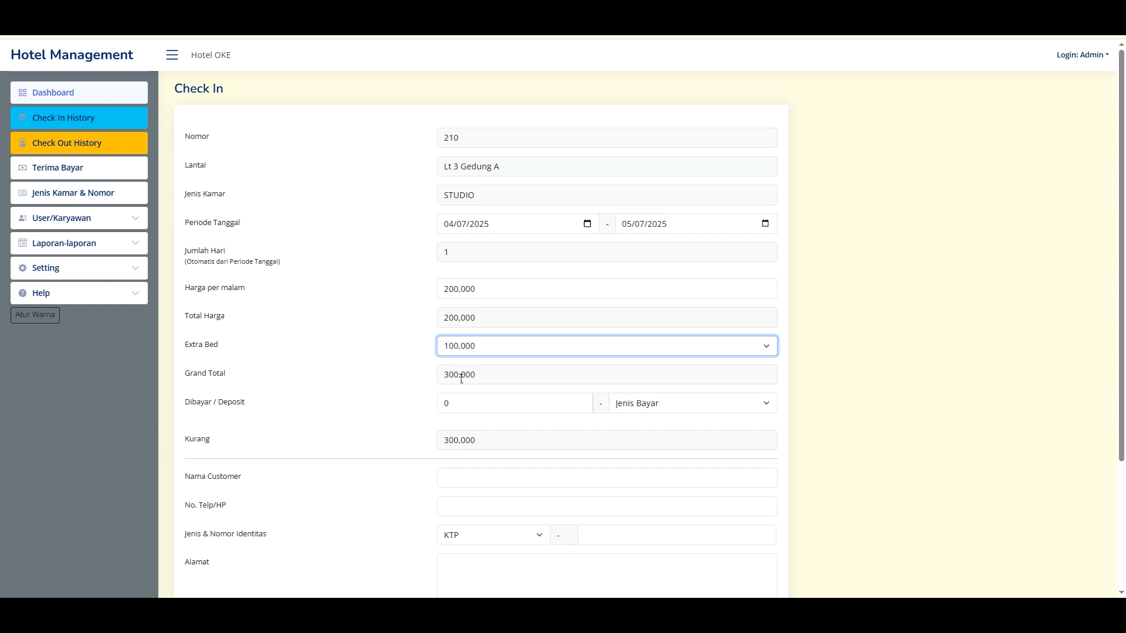
pyautogui.click(458, 348)
pyautogui.click(458, 362)
pyautogui.scroll(-1, 492, 384)
# - Select the saved customer's name and phone number from the suggestions
pyautogui.press('Tab')
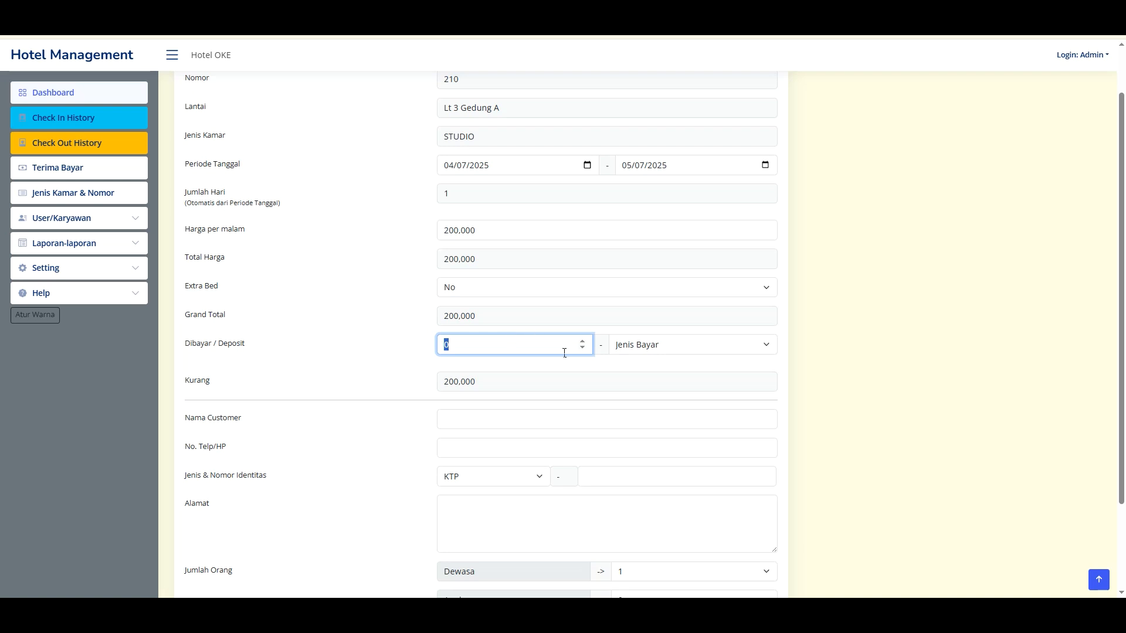
pyautogui.scroll(-1, 481, 350)
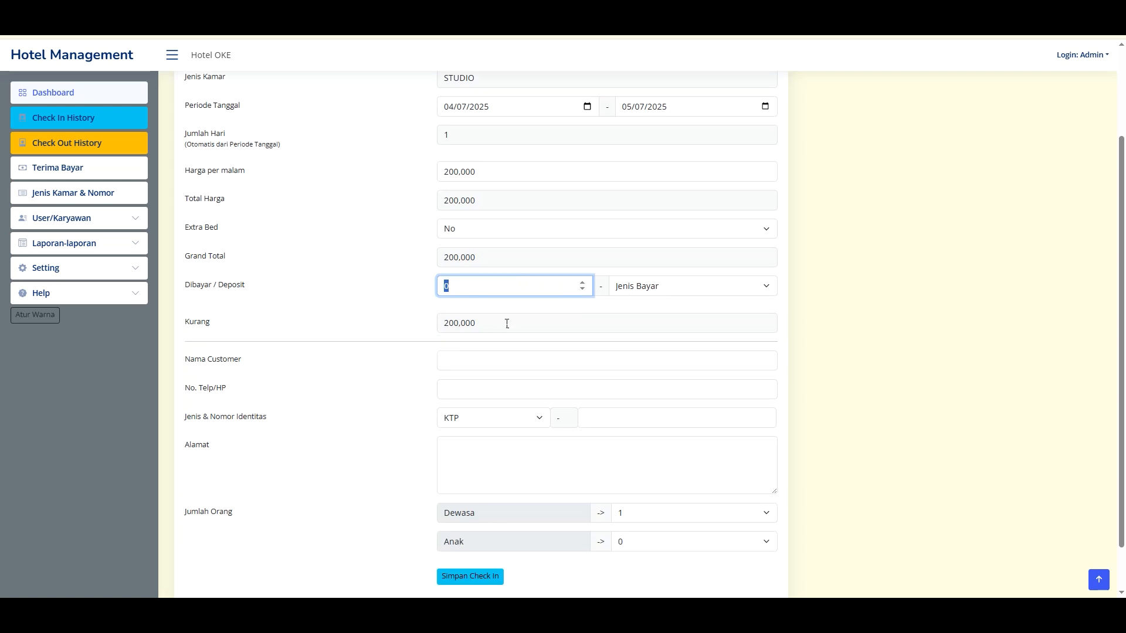
pyautogui.moveTo(508, 321); pyautogui.dragTo(429, 319)
pyautogui.scroll(-1, 457, 312)
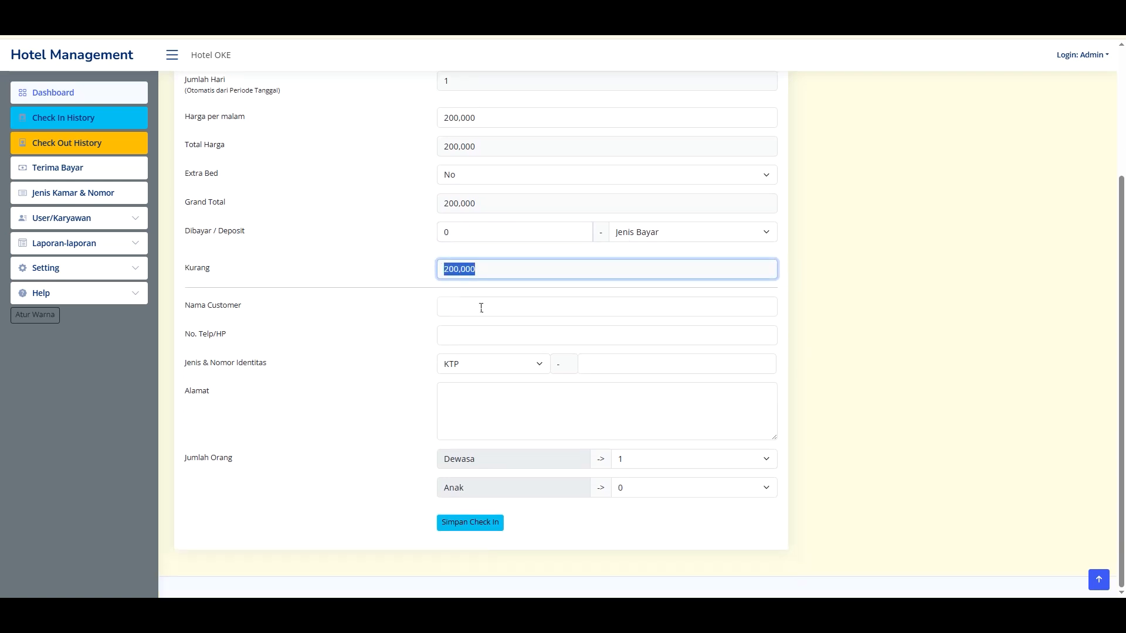
pyautogui.click(464, 306)
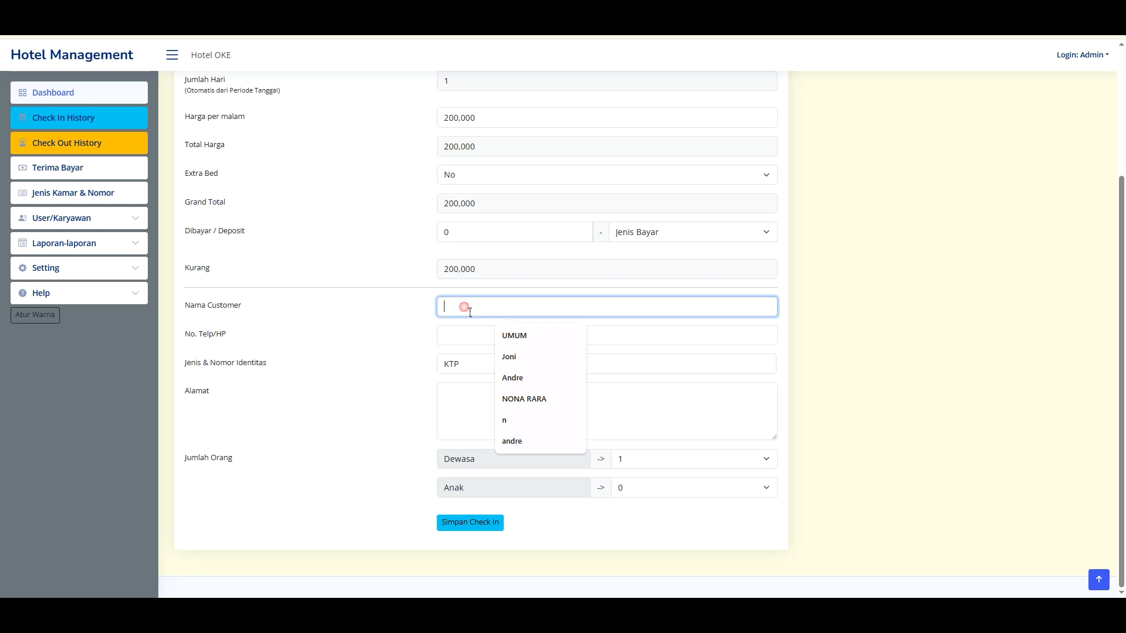
pyautogui.click(571, 377)
pyautogui.click(466, 328)
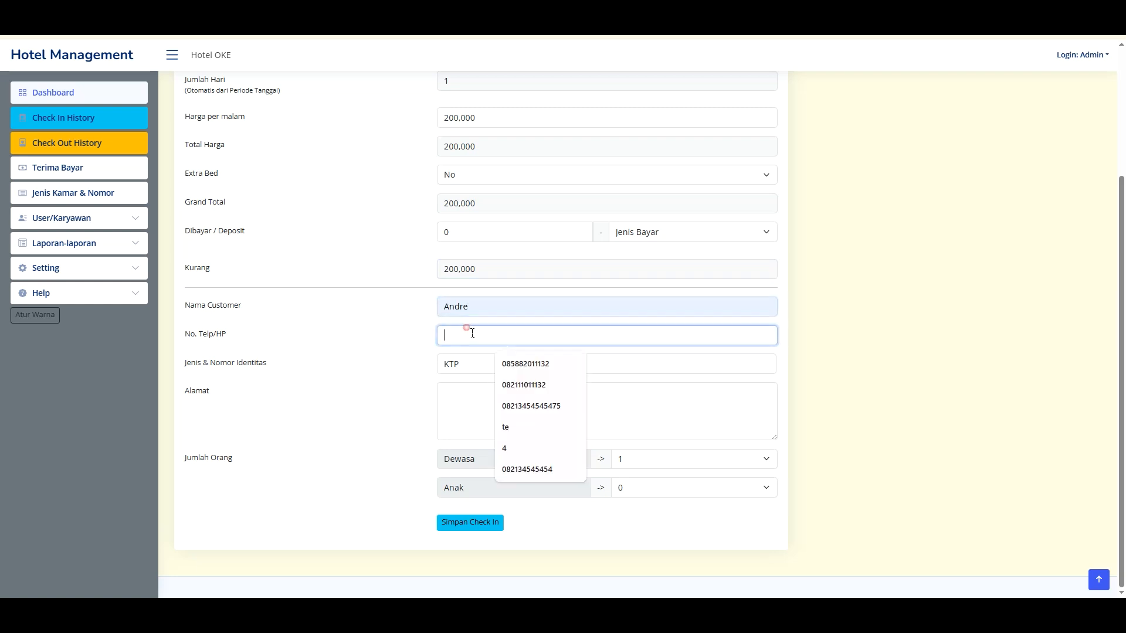
pyautogui.click(528, 385)
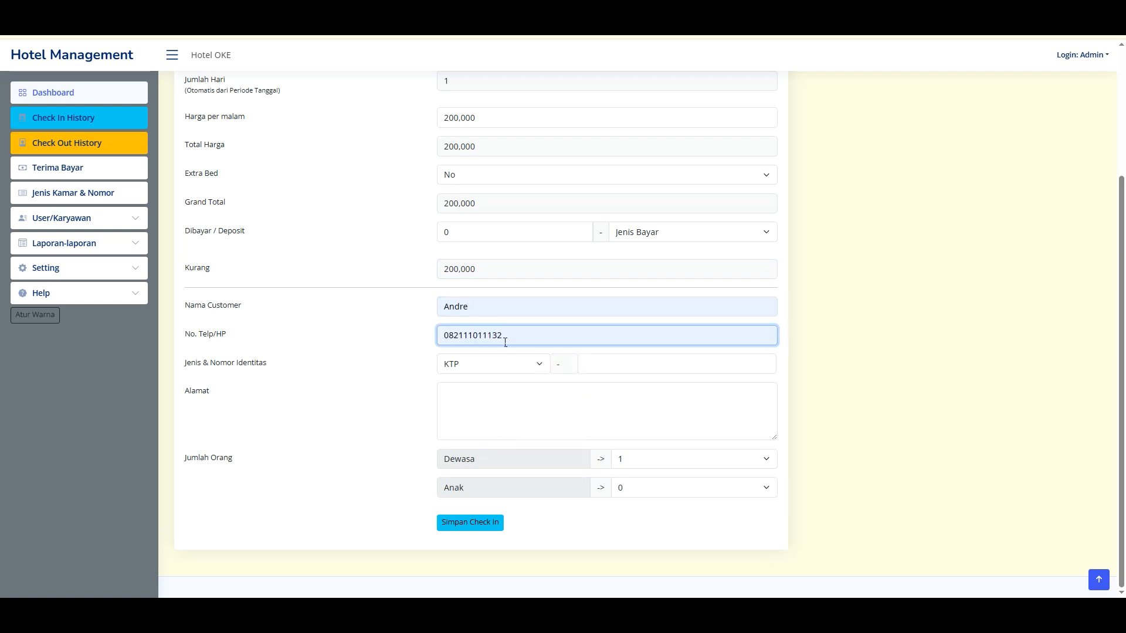
# - Enter the guest's KTP identity number and street address
pyautogui.click(595, 362)
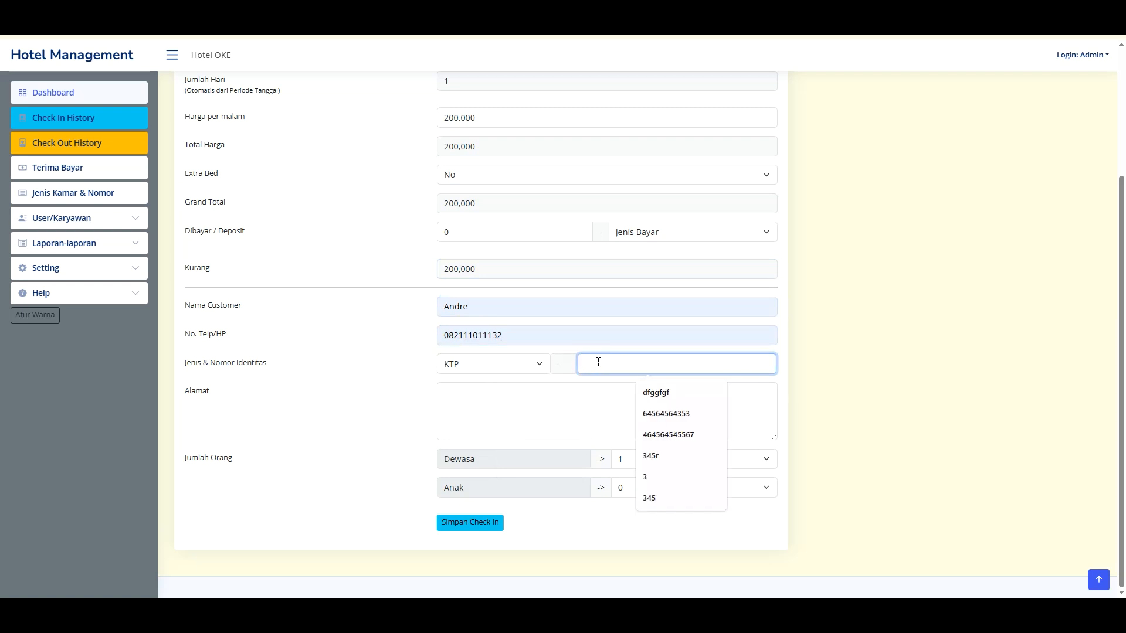
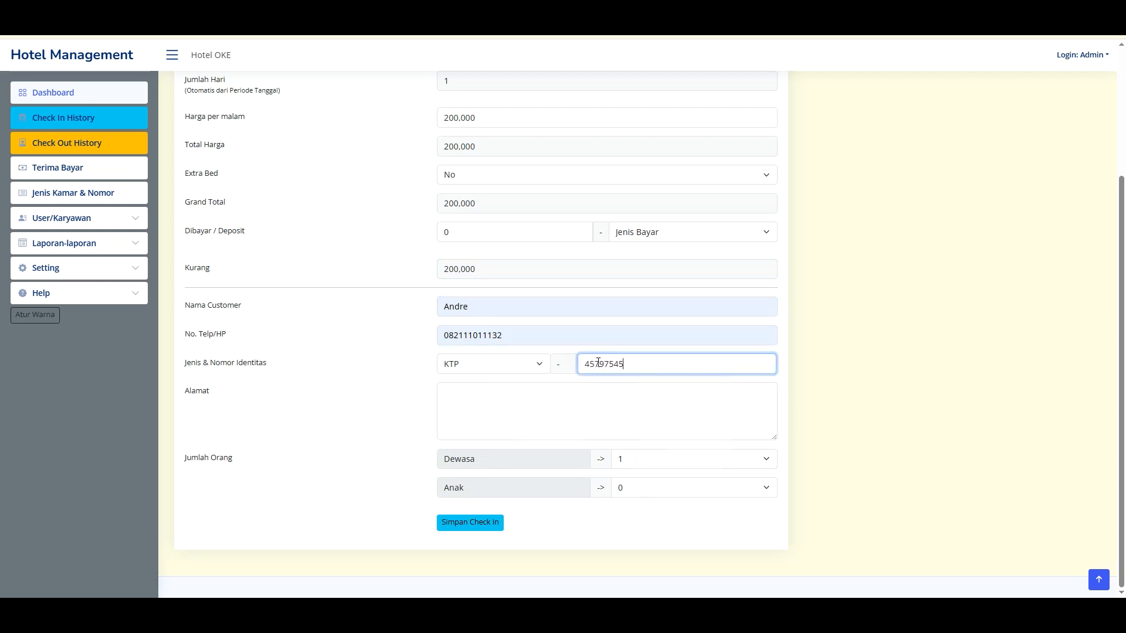
pyautogui.click(631, 424)
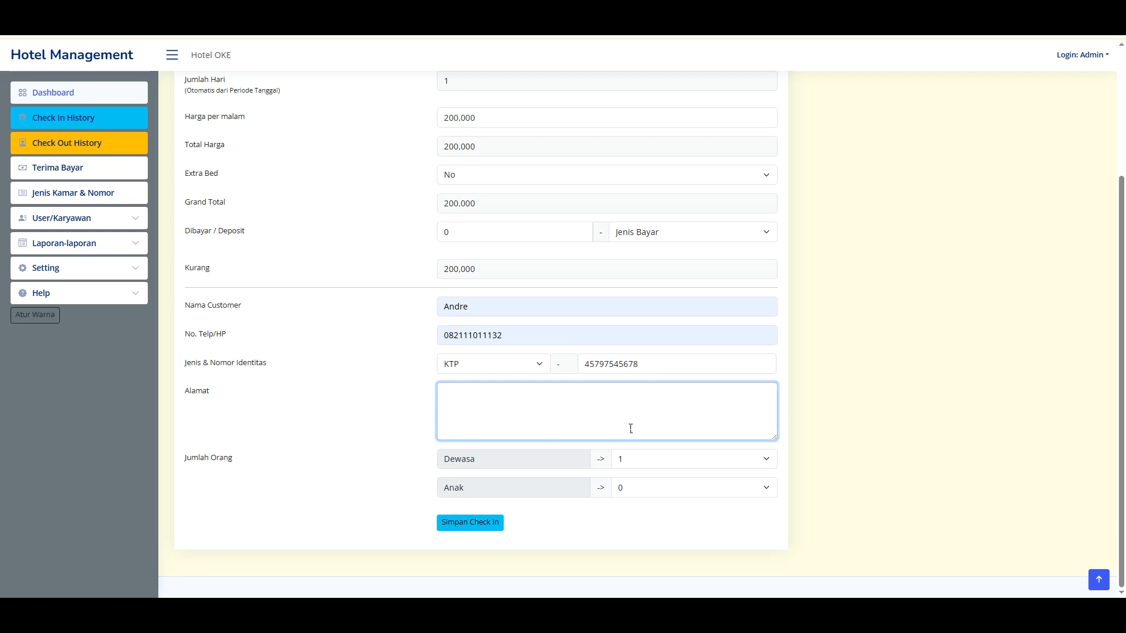
pyautogui.write('jl. ka')
pyautogui.write('v dki jaktim')
# - Keep the guest count at 1 adult and 0 children
pyautogui.click(639, 459)
pyautogui.click(641, 459)
pyautogui.click(643, 487)
pyautogui.click(645, 489)
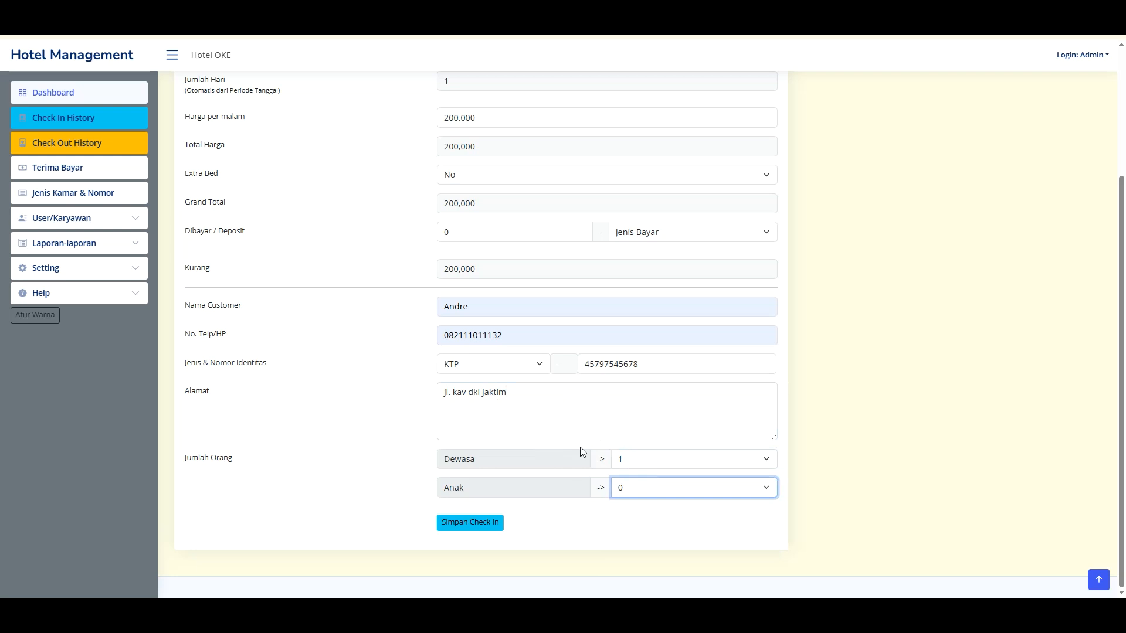
pyautogui.click(630, 466)
pyautogui.click(632, 468)
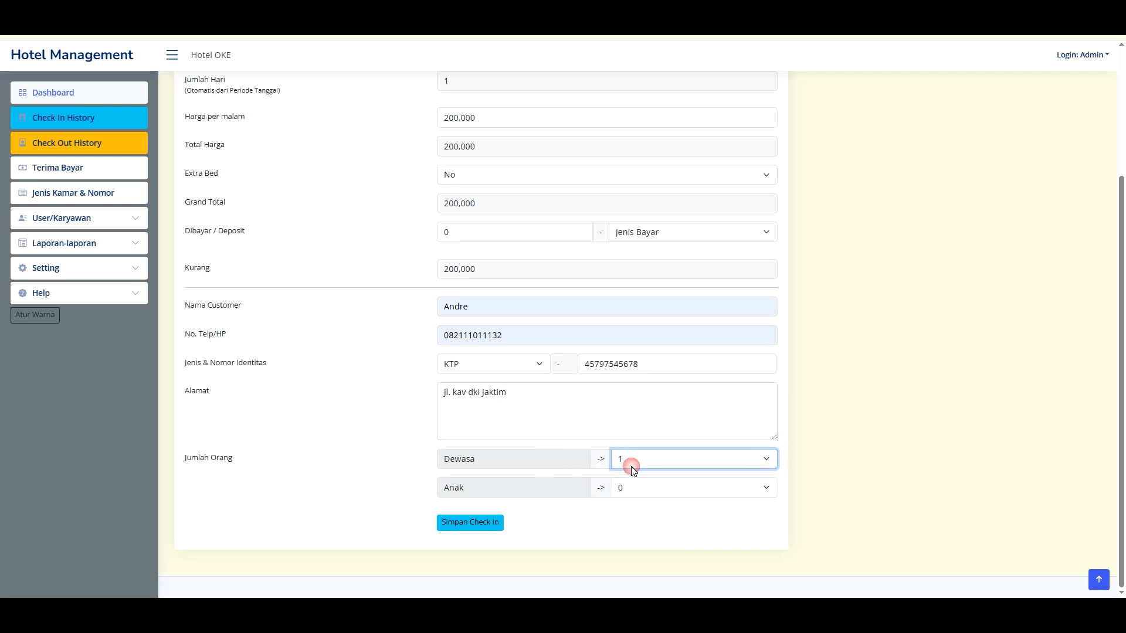
# - Save and confirm the room 210 check-in, creating CK25070001 with 200,000 outstanding
pyautogui.click(499, 522)
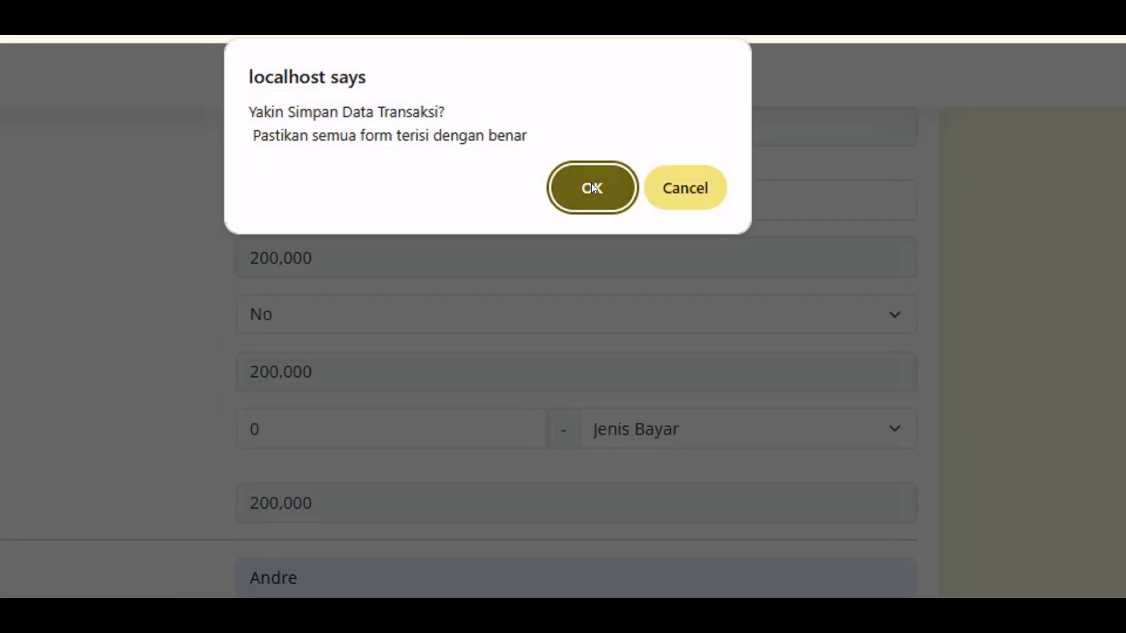
pyautogui.click(591, 185)
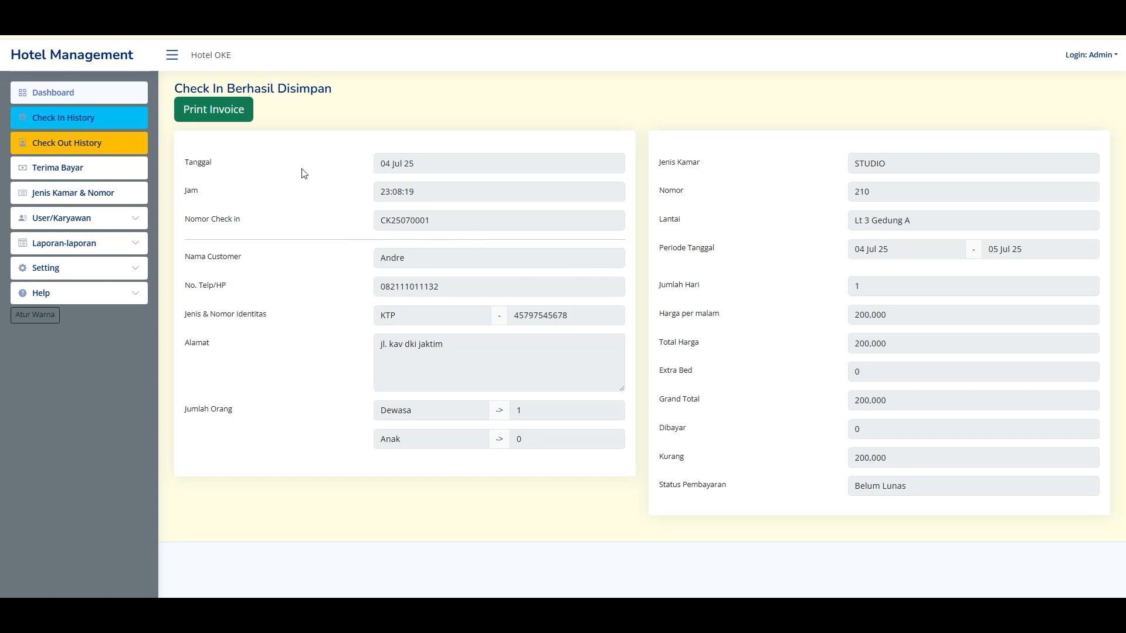
pyautogui.click(235, 115)
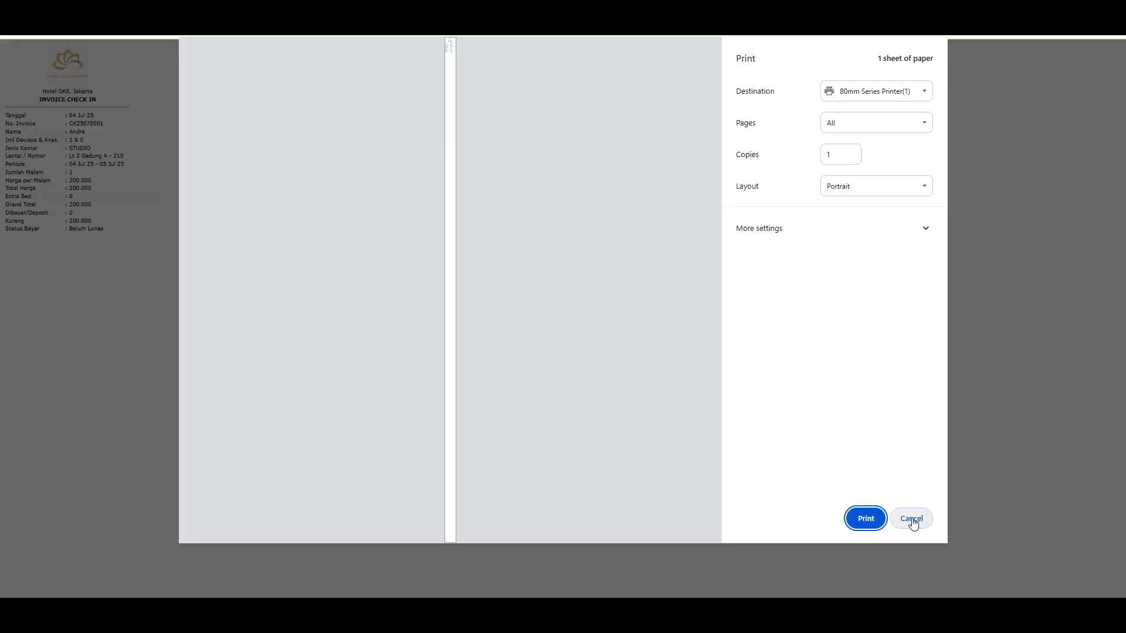
pyautogui.click(901, 91)
pyautogui.click(882, 555)
pyautogui.click(911, 519)
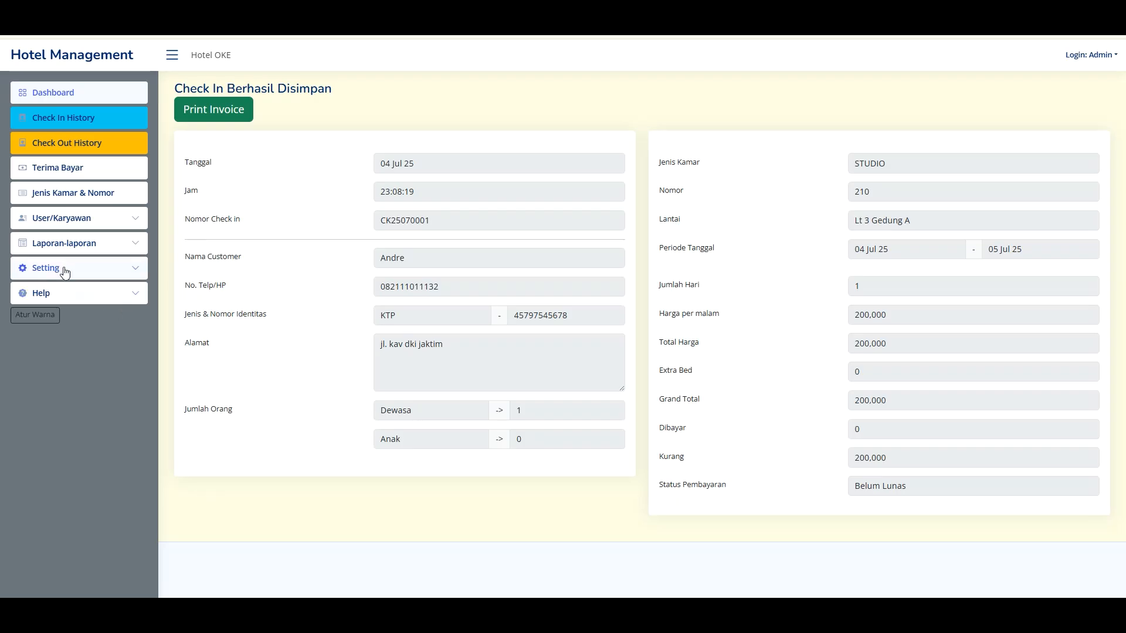
# - Open the Format Bukti Check In settings and check Format 1's 8 cm paper width
pyautogui.click(124, 503)
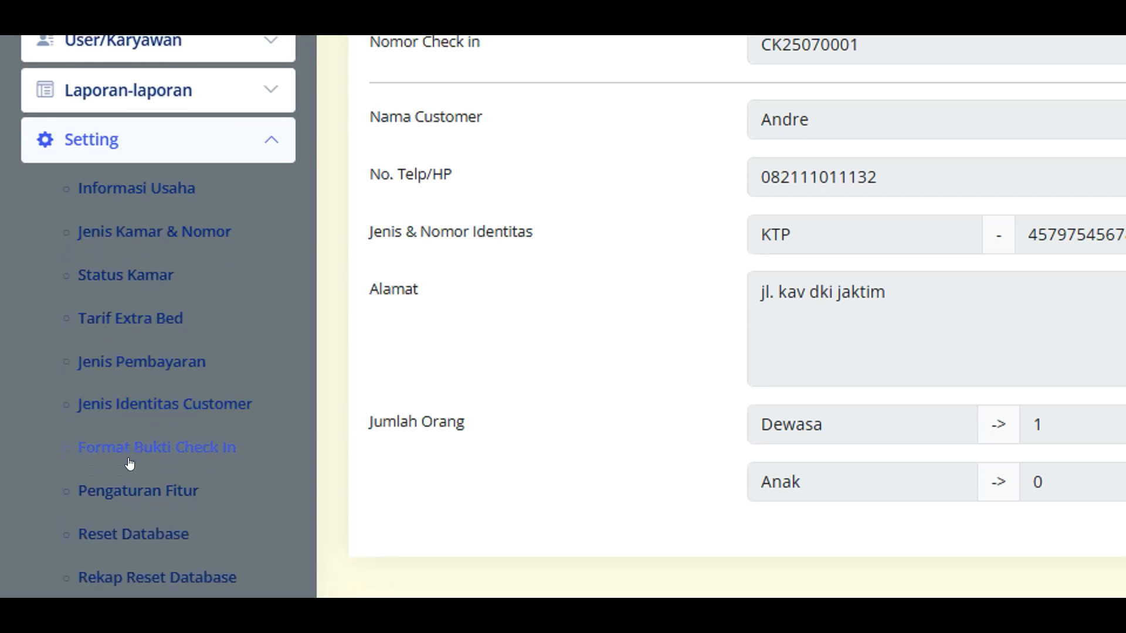
pyautogui.click(129, 464)
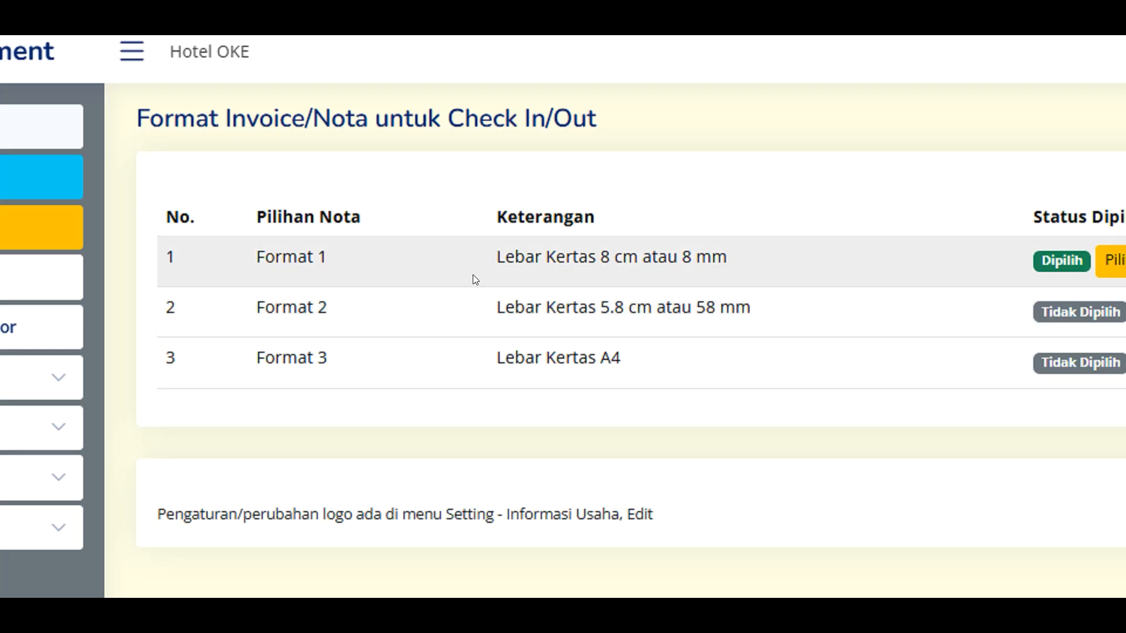
pyautogui.moveTo(506, 258); pyautogui.dragTo(727, 253)
pyautogui.click(727, 256)
# - Review the Format 2 and Format 3 paper widths and preview a sample printed receipt
pyautogui.moveTo(535, 307); pyautogui.dragTo(762, 305)
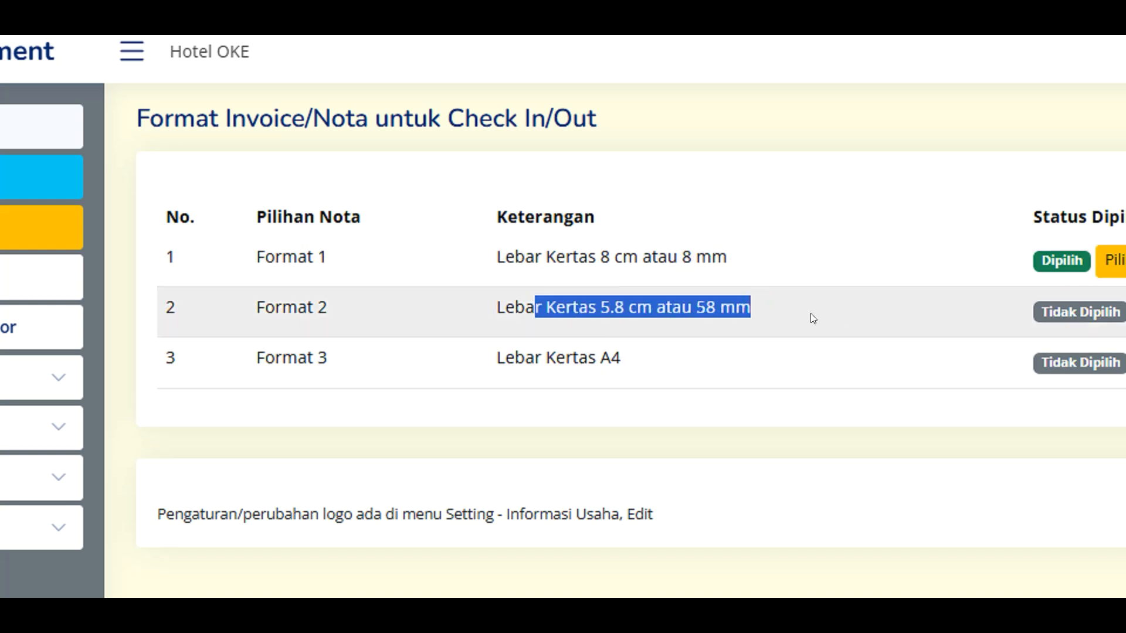
pyautogui.click(646, 391)
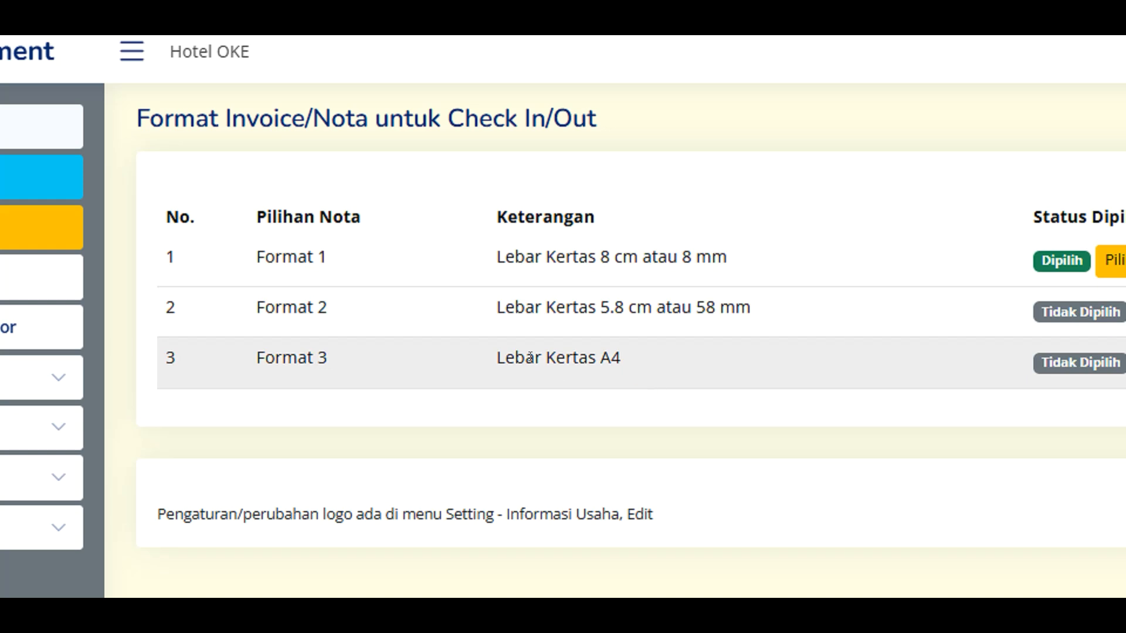
pyautogui.moveTo(530, 357); pyautogui.dragTo(648, 361)
pyautogui.moveTo(497, 357); pyautogui.dragTo(616, 349)
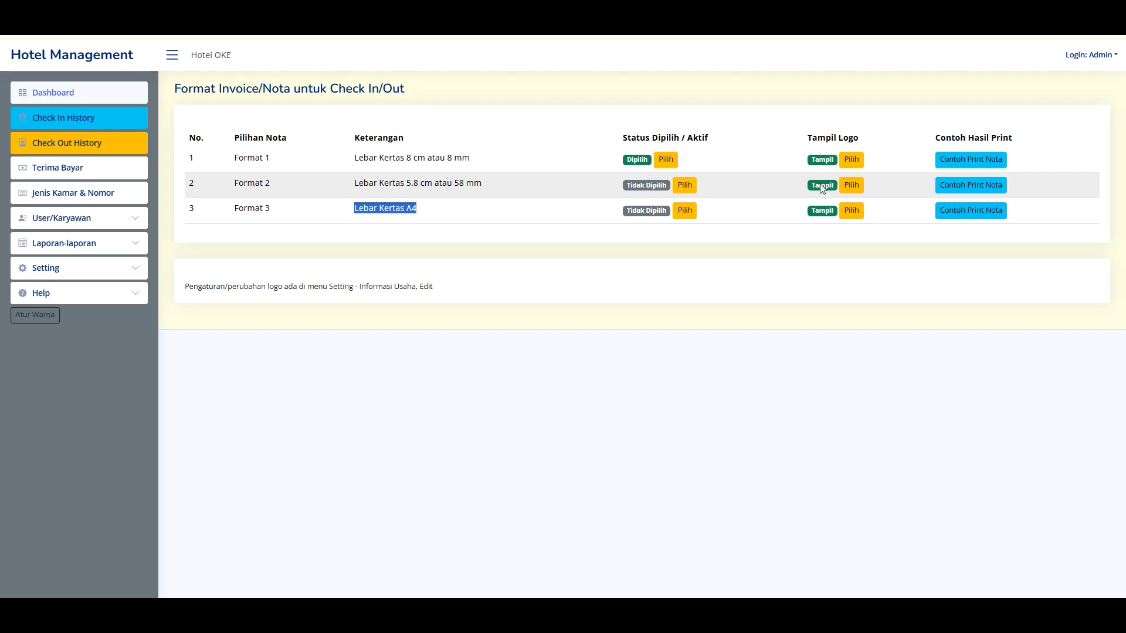
pyautogui.click(938, 321)
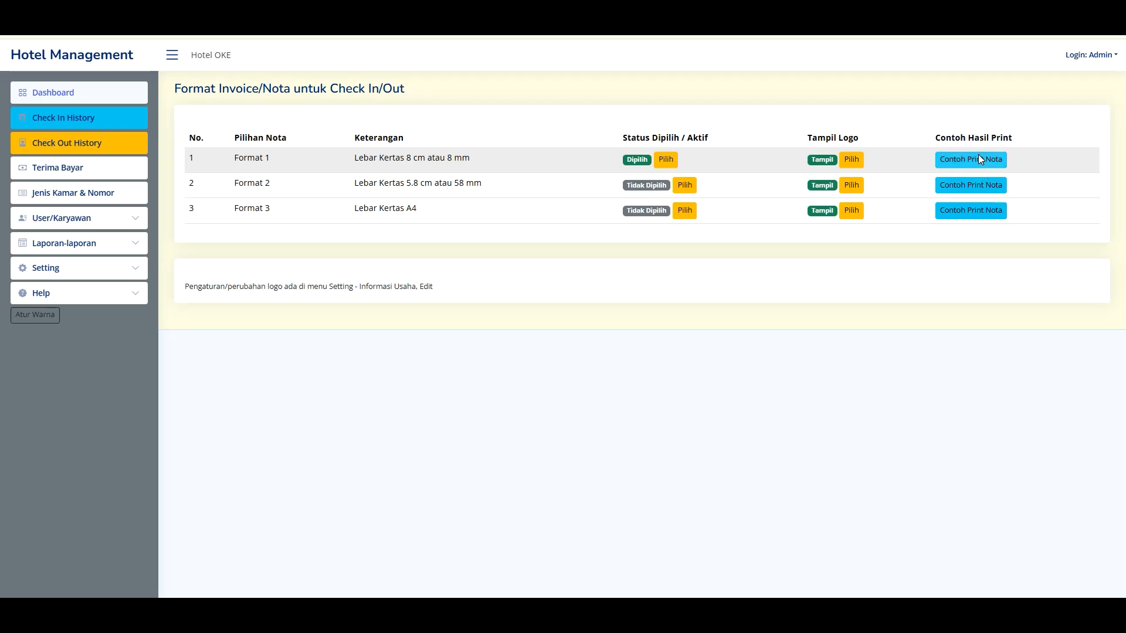
pyautogui.click(900, 156)
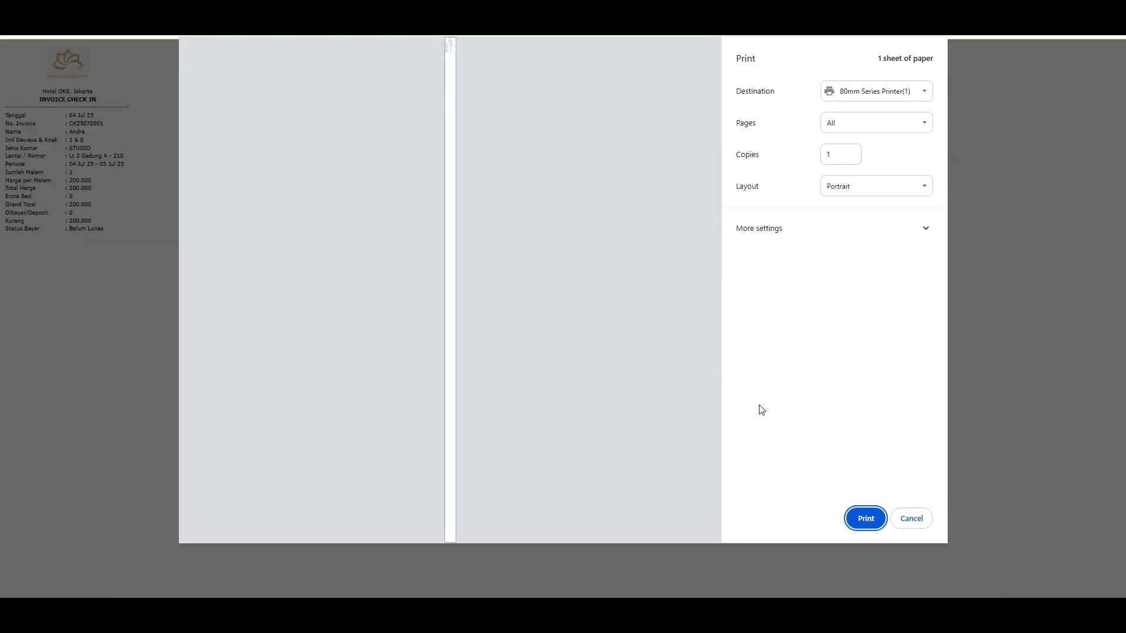
pyautogui.click(914, 519)
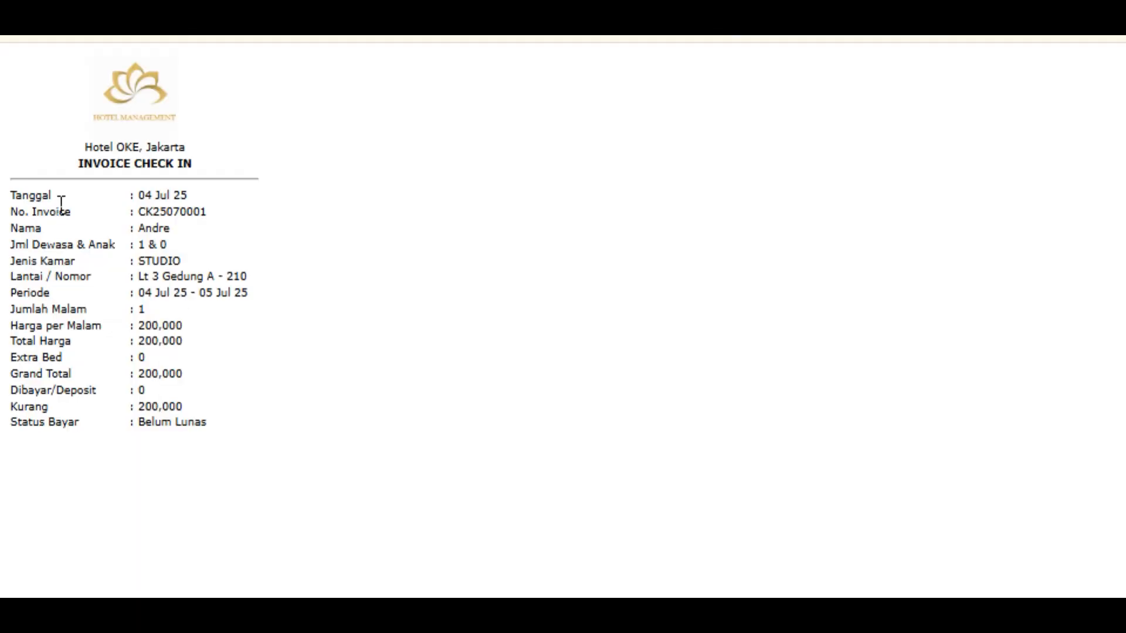
pyautogui.click(28, 35)
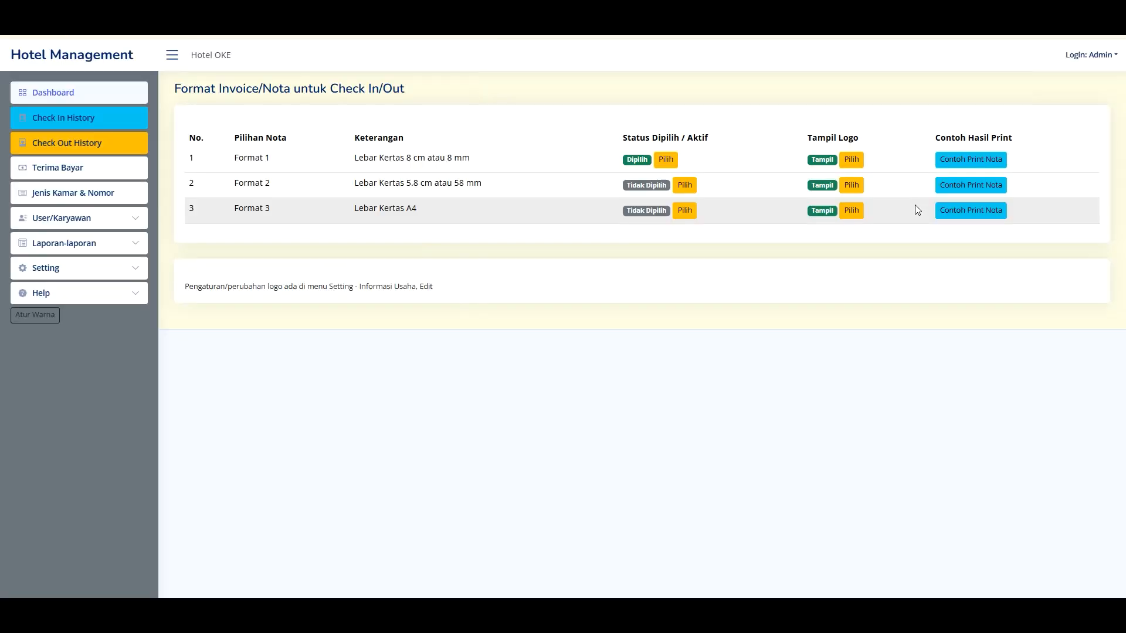
pyautogui.click(972, 211)
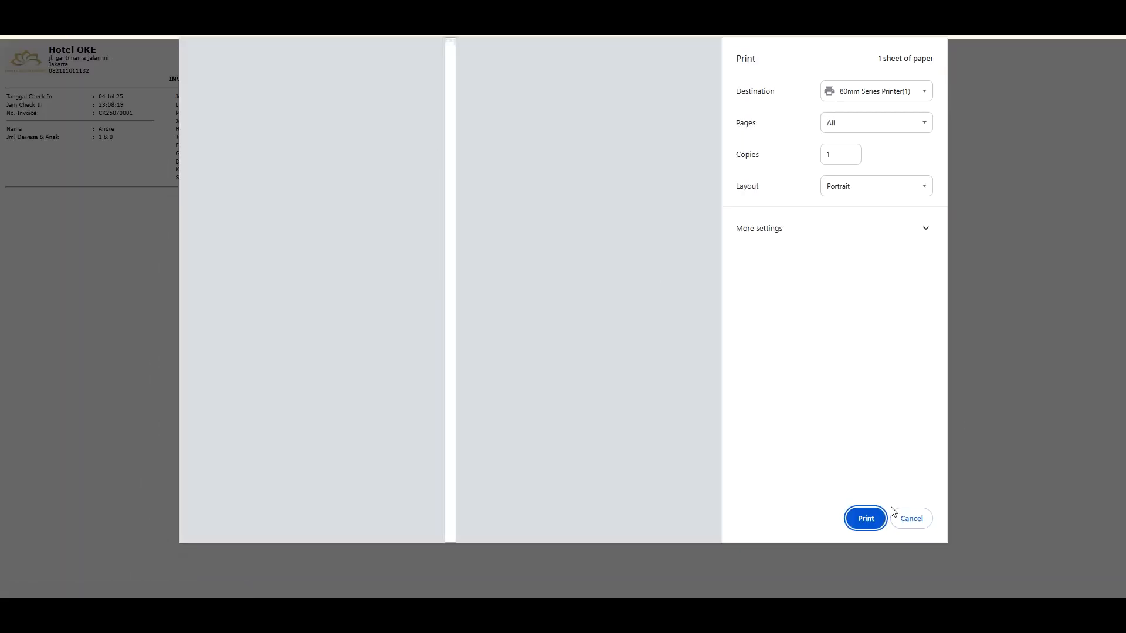
pyautogui.click(914, 521)
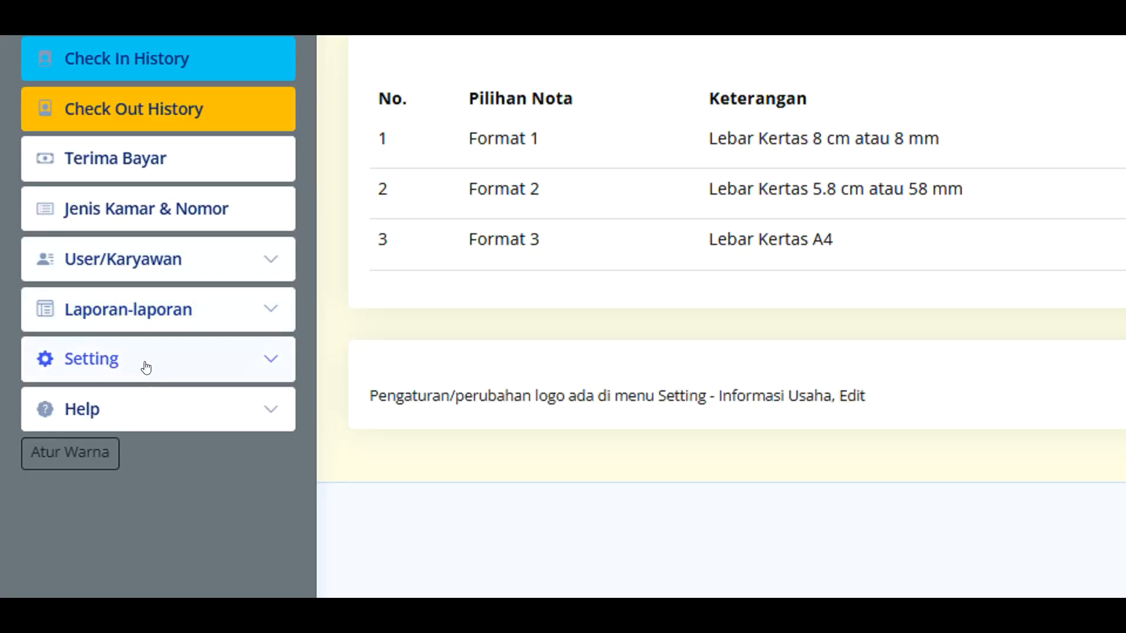
pyautogui.click(146, 368)
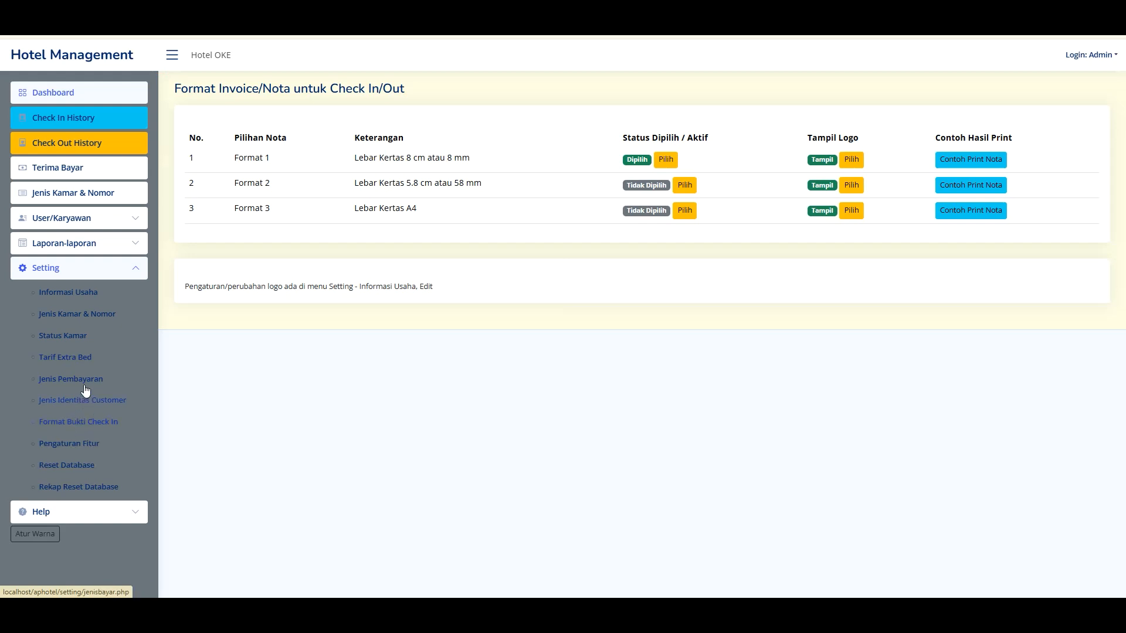
pyautogui.click(81, 427)
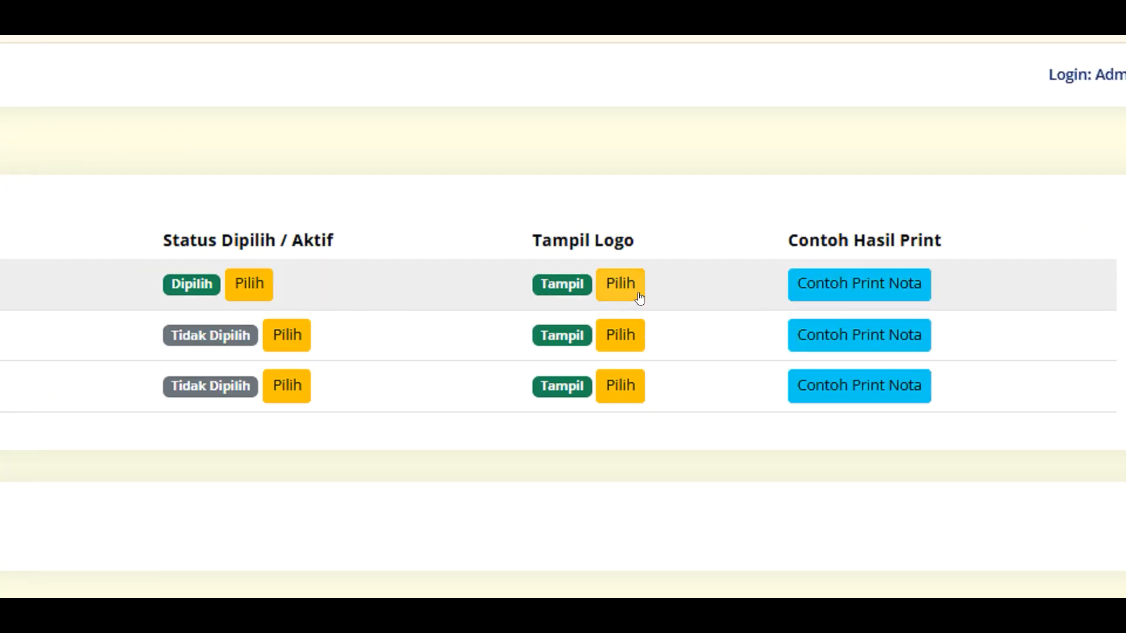
# - Hide the logo on Format 1 and preview its sample receipt without printing
pyautogui.click(622, 285)
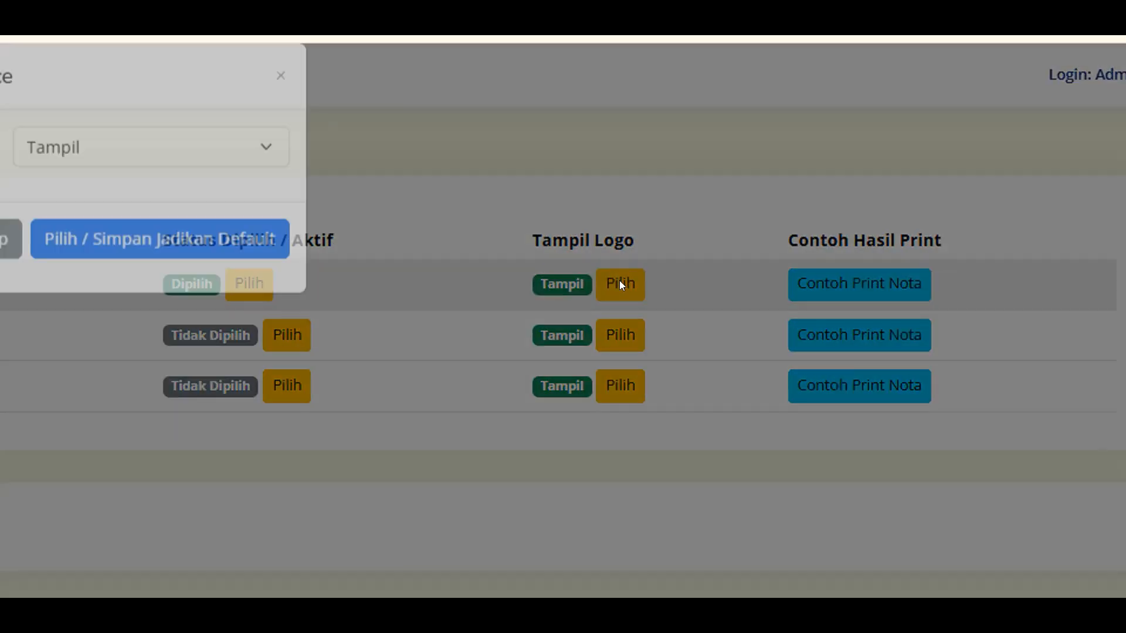
pyautogui.click(581, 107)
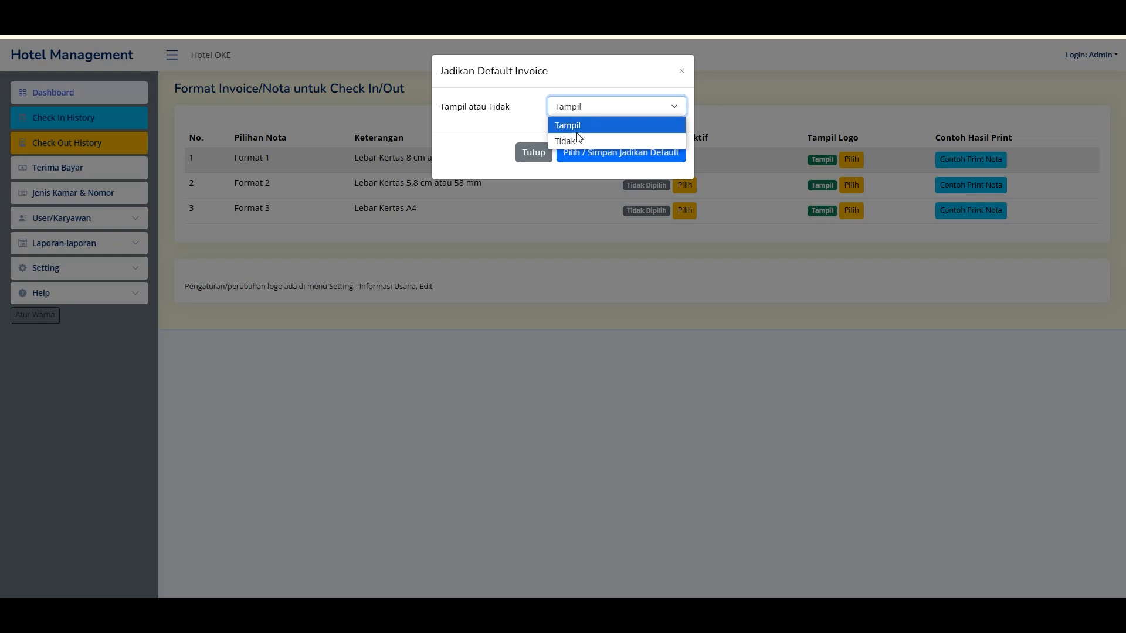
pyautogui.click(577, 141)
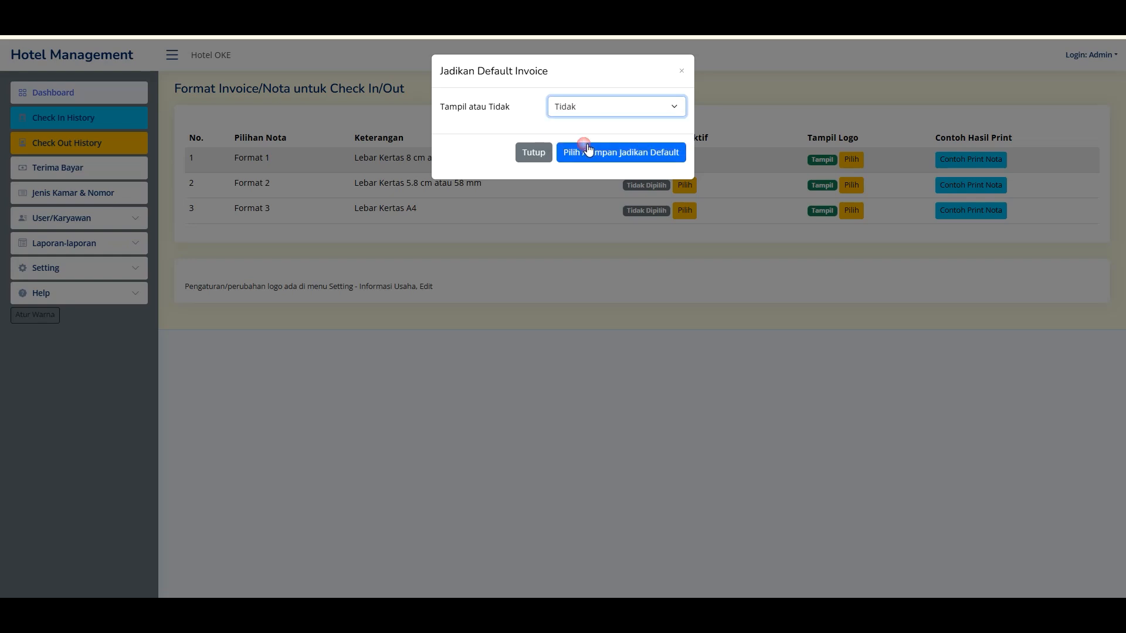
pyautogui.click(586, 150)
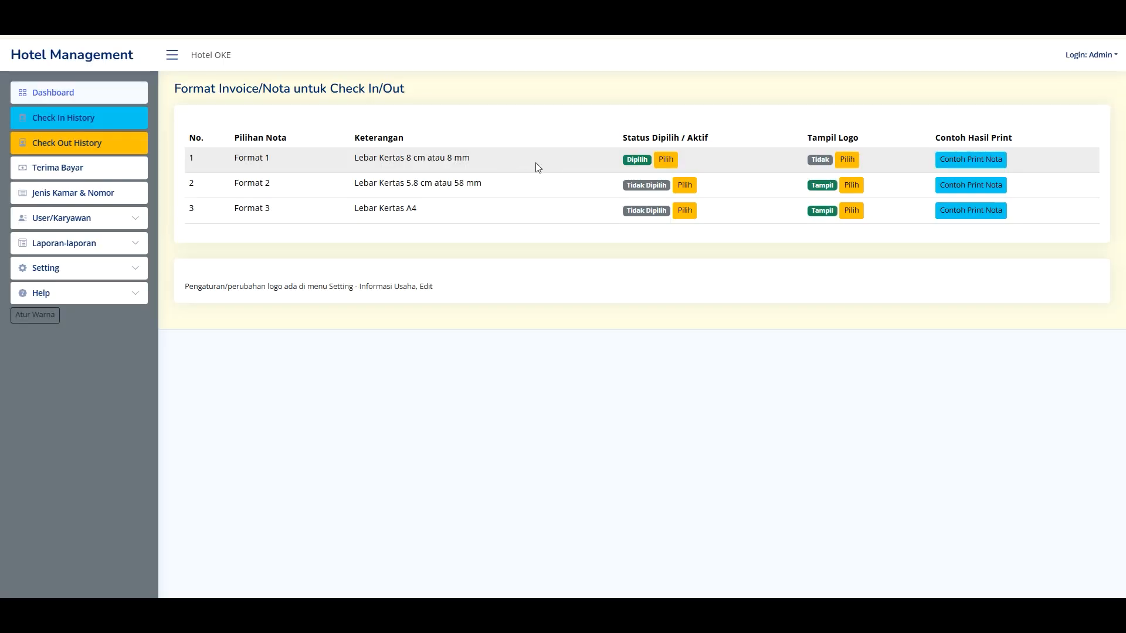
pyautogui.click(972, 160)
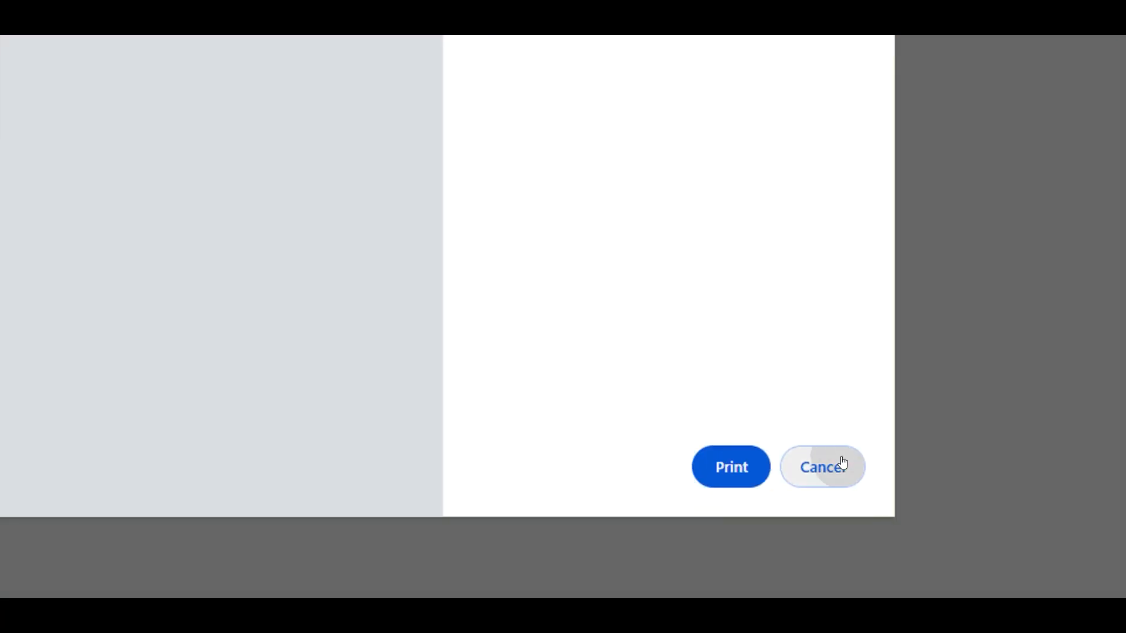
pyautogui.click(842, 463)
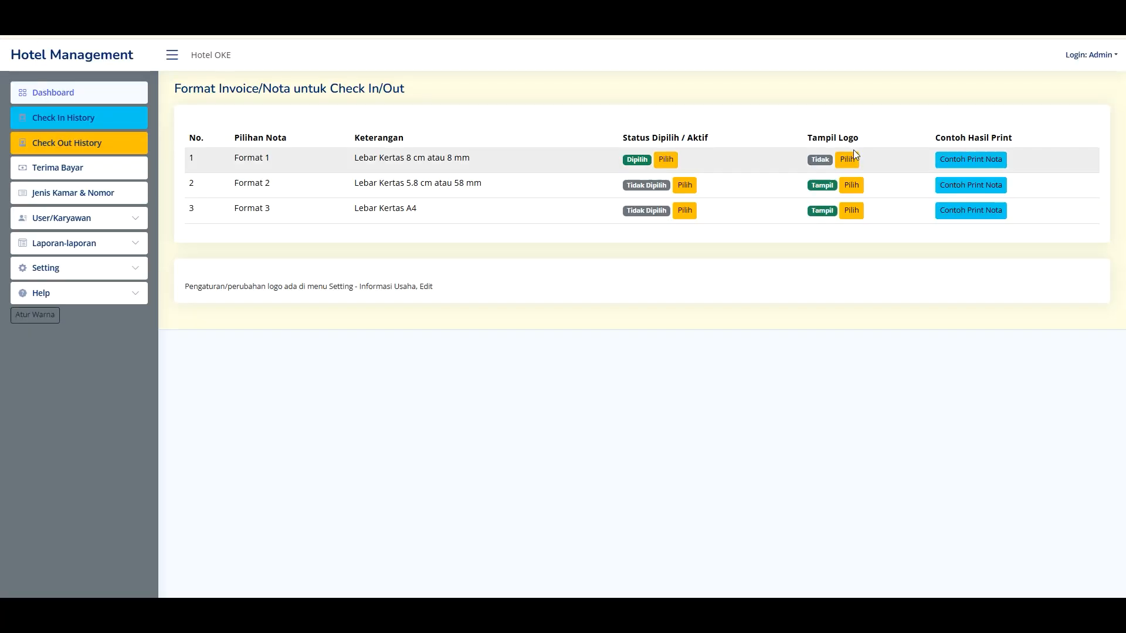
# - Set Format 1 back to showing the logo, then go to the Check In History list
pyautogui.click(858, 159)
pyautogui.click(586, 106)
pyautogui.click(585, 117)
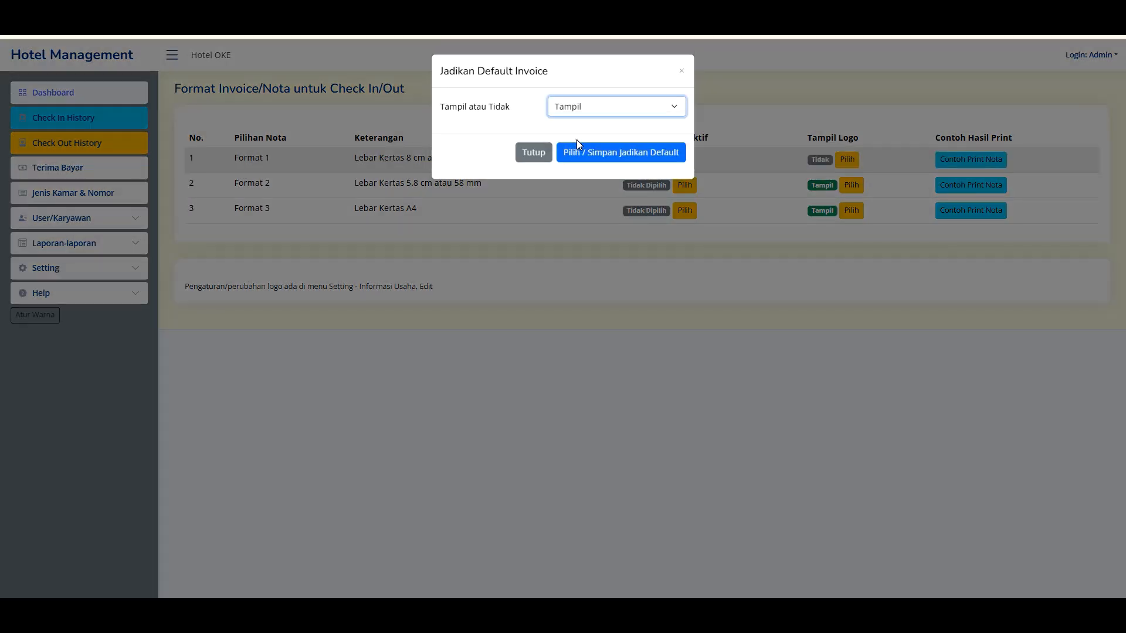
pyautogui.click(586, 154)
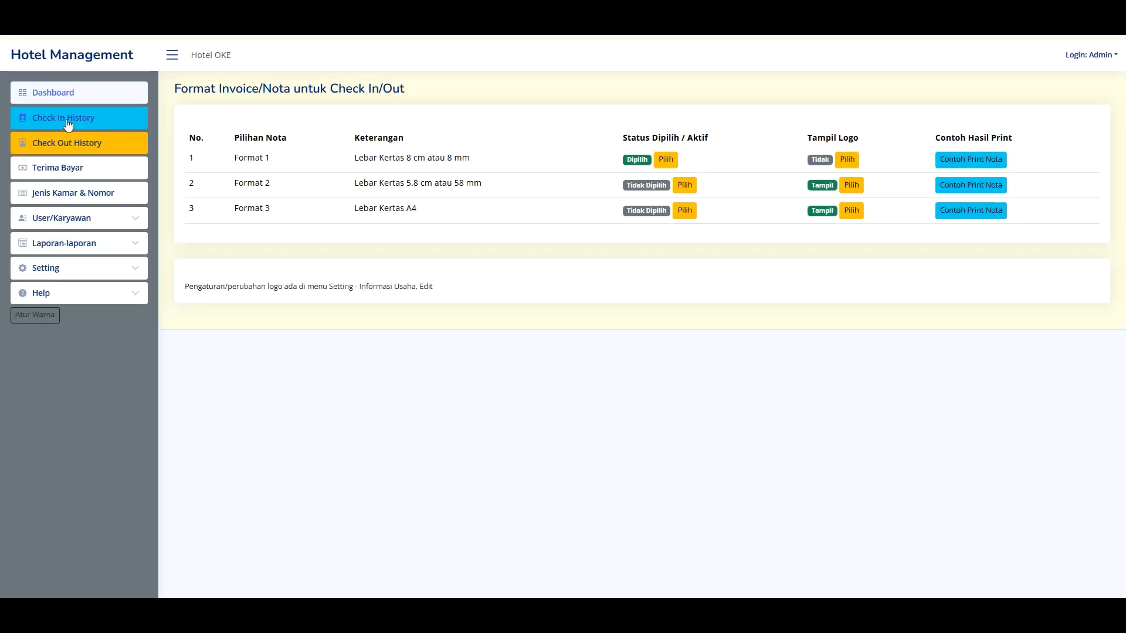
pyautogui.click(67, 119)
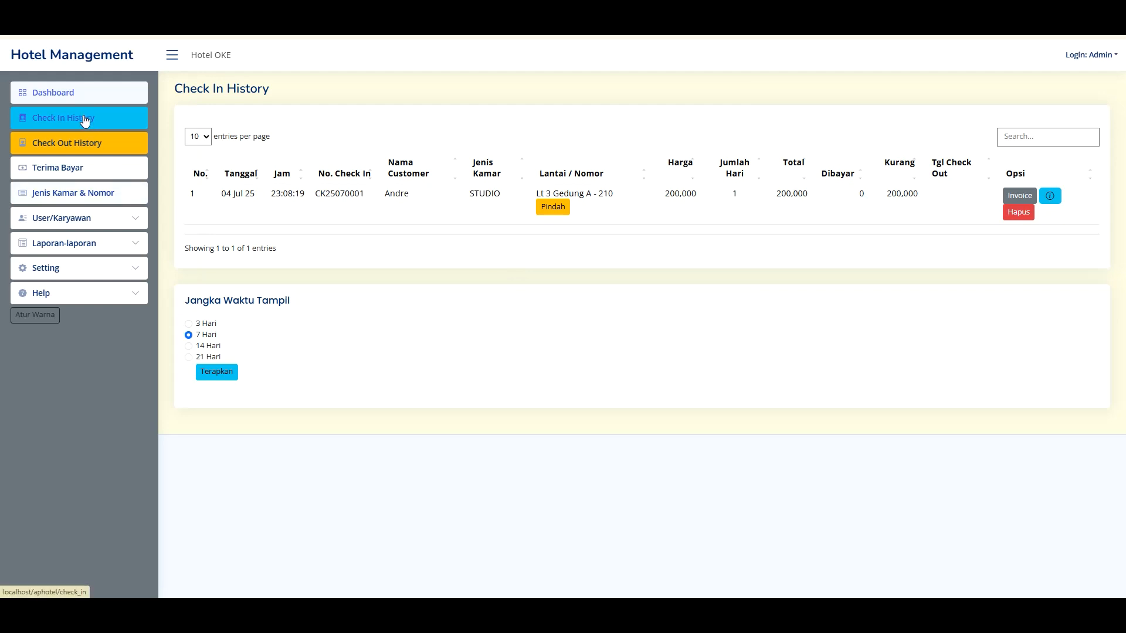
# - Visit the dashboard, return to Check In History, and cancel printing room 210's invoice
pyautogui.click(79, 94)
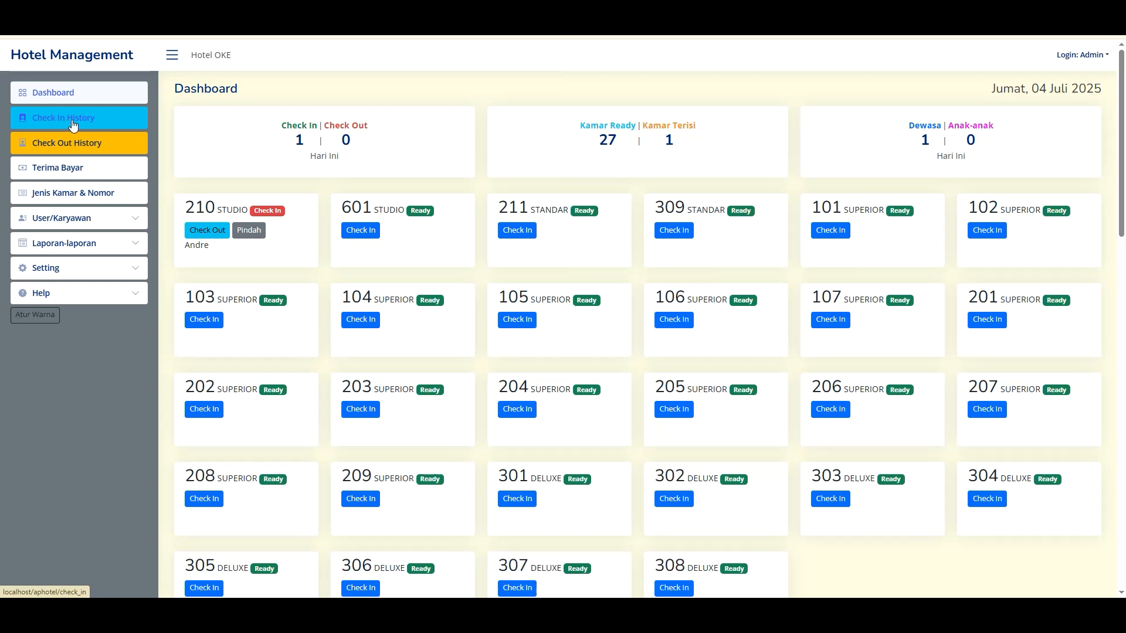
pyautogui.click(73, 122)
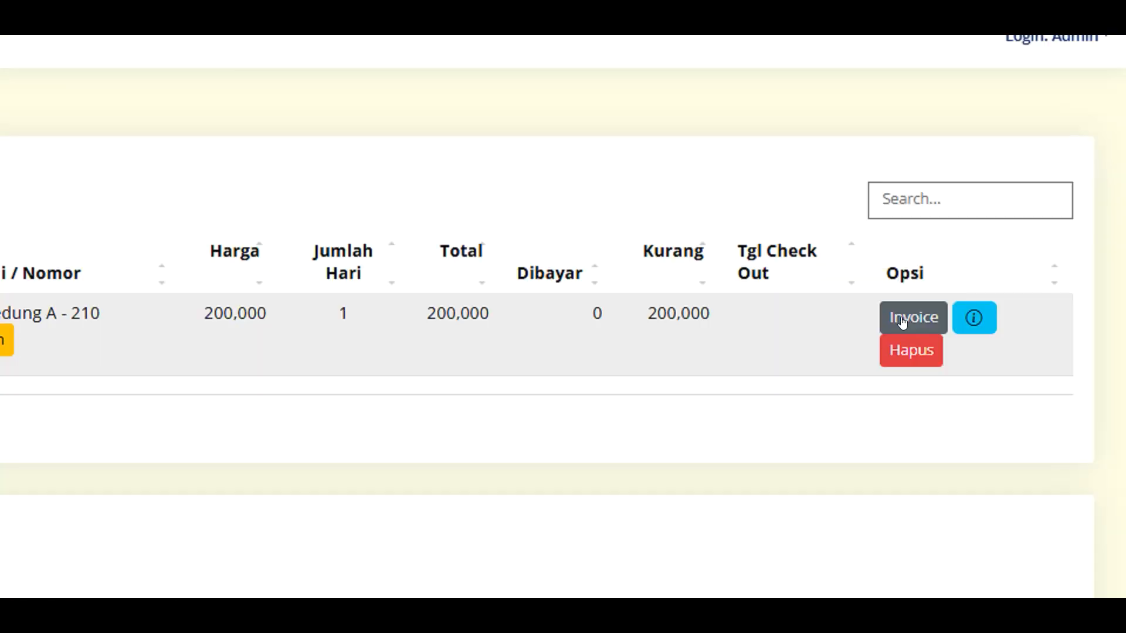
pyautogui.click(901, 321)
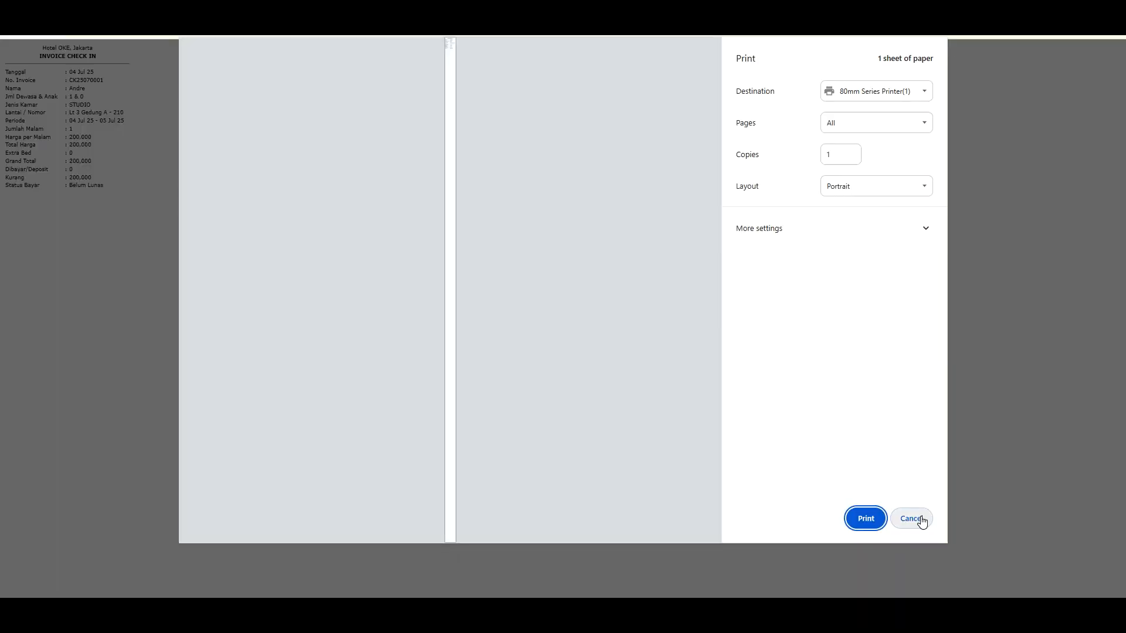
pyautogui.click(913, 519)
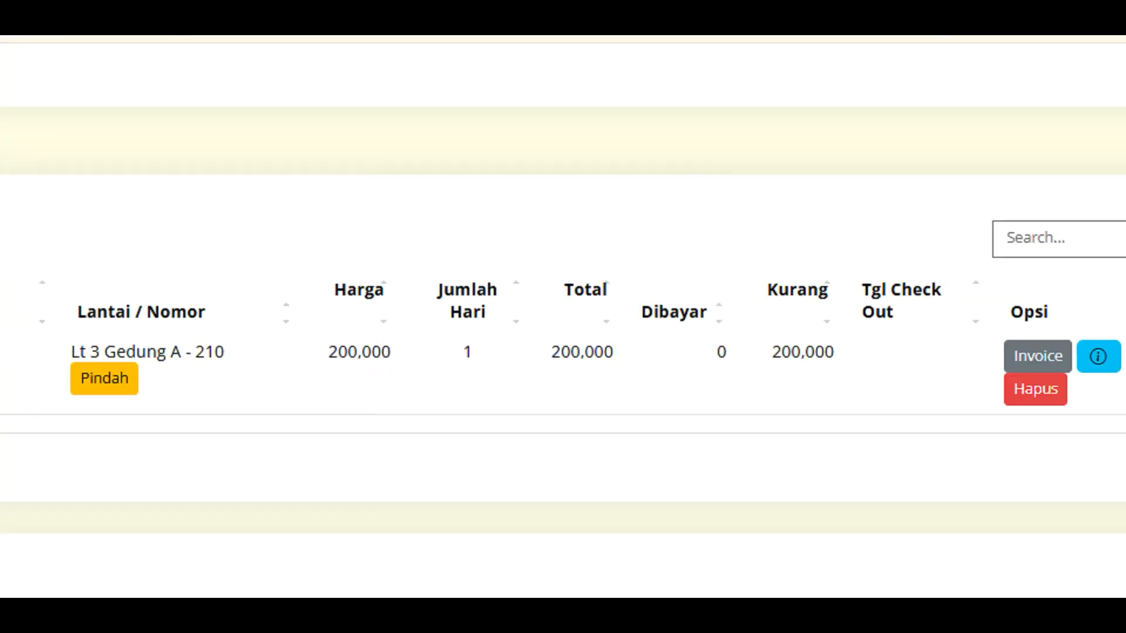
# - View room 210's check-in details, dismiss the delete confirmation, and return to the Dashboard
pyautogui.click(1055, 200)
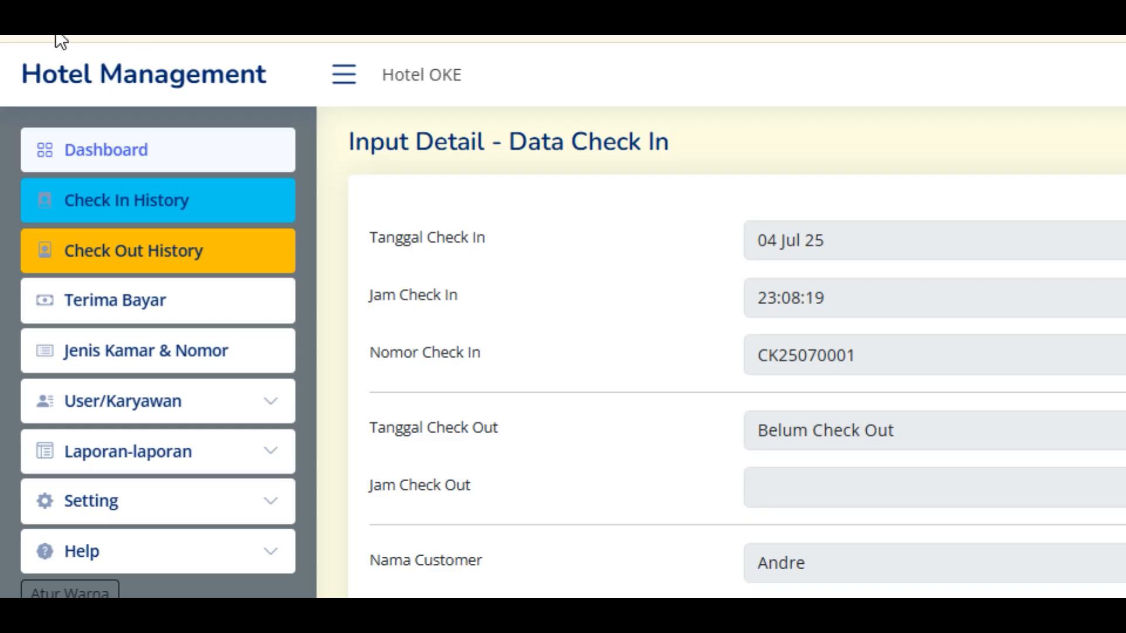
pyautogui.click(17, 36)
pyautogui.click(1020, 213)
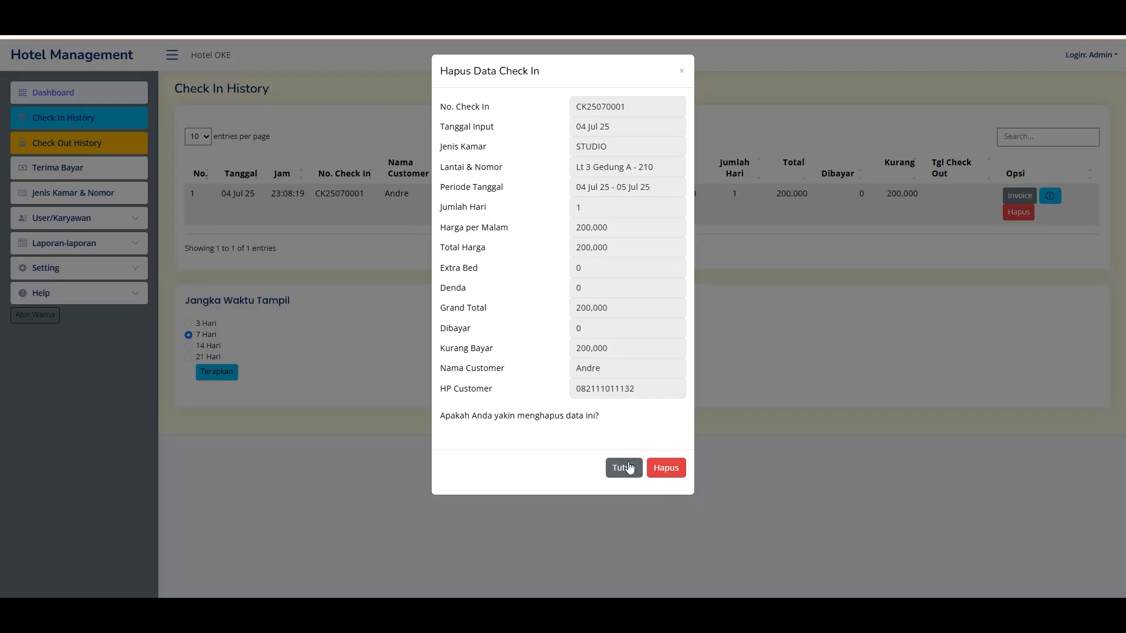
pyautogui.click(630, 467)
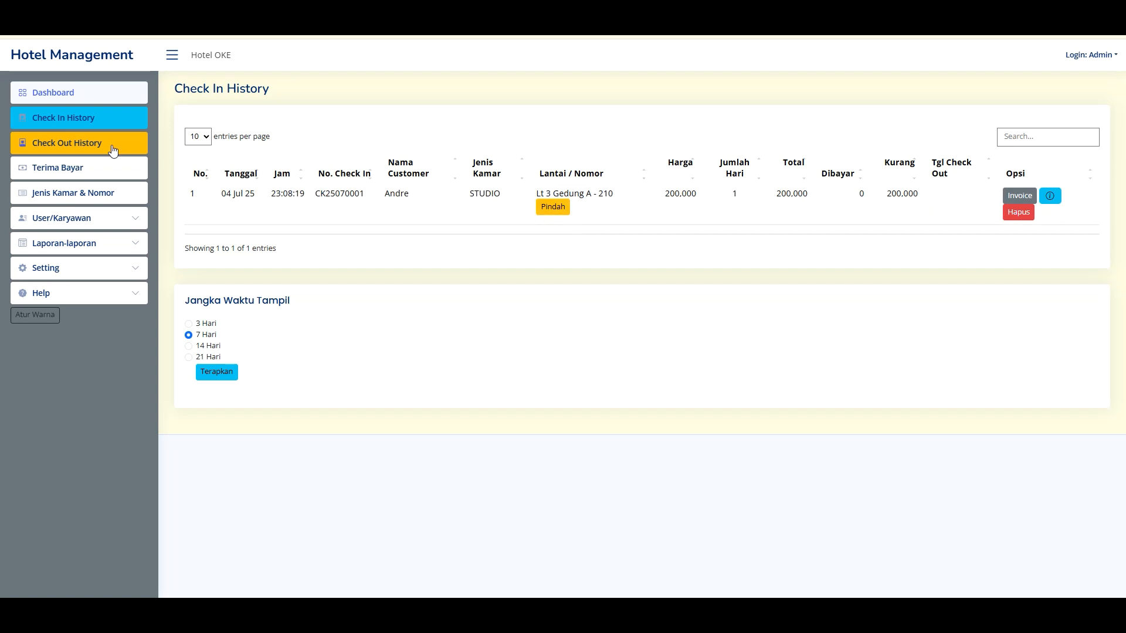
pyautogui.click(59, 93)
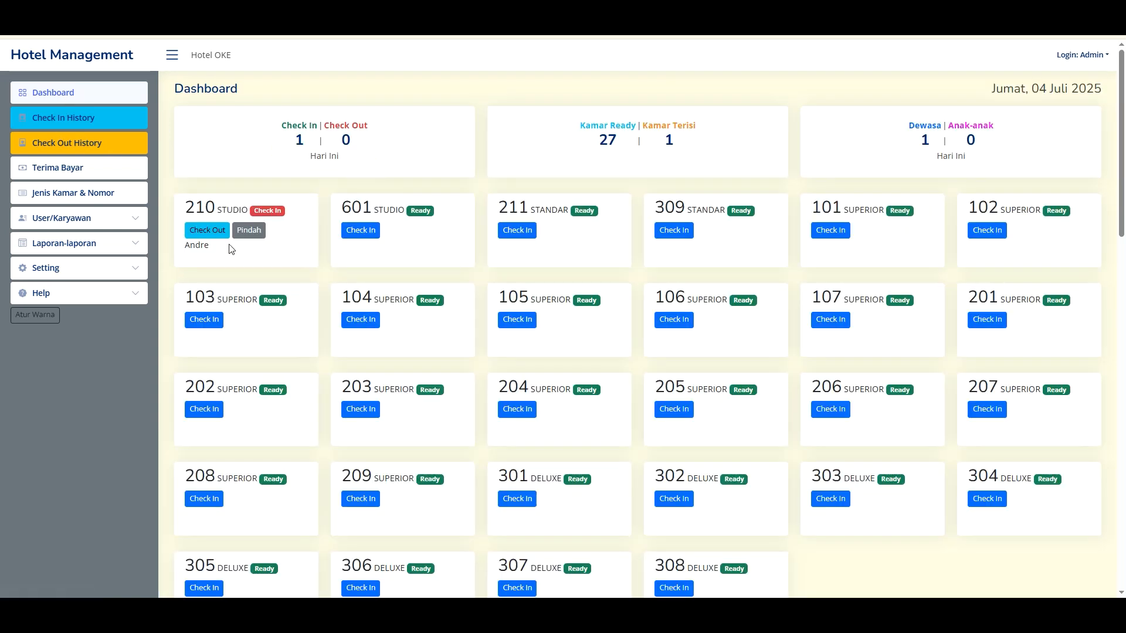
pyautogui.click(249, 230)
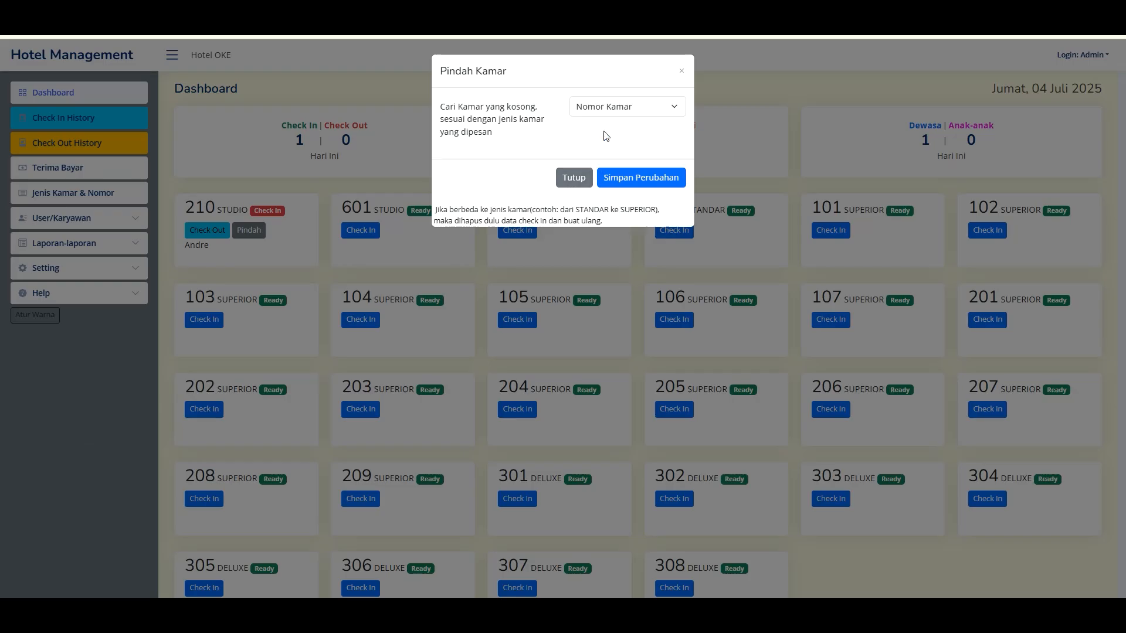
pyautogui.click(607, 112)
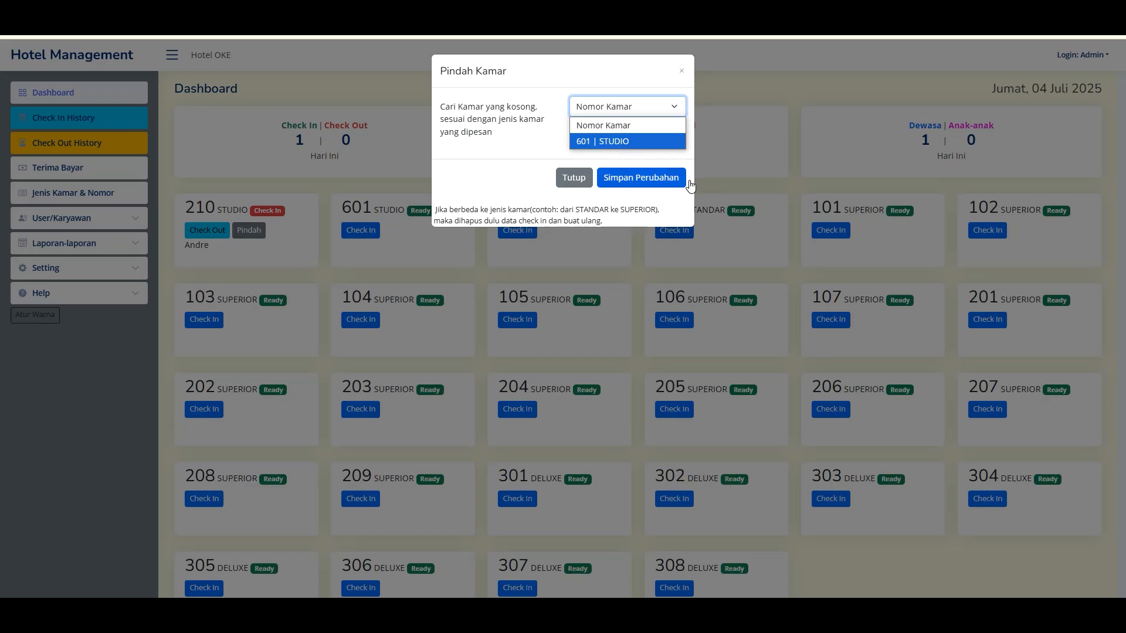
pyautogui.click(270, 238)
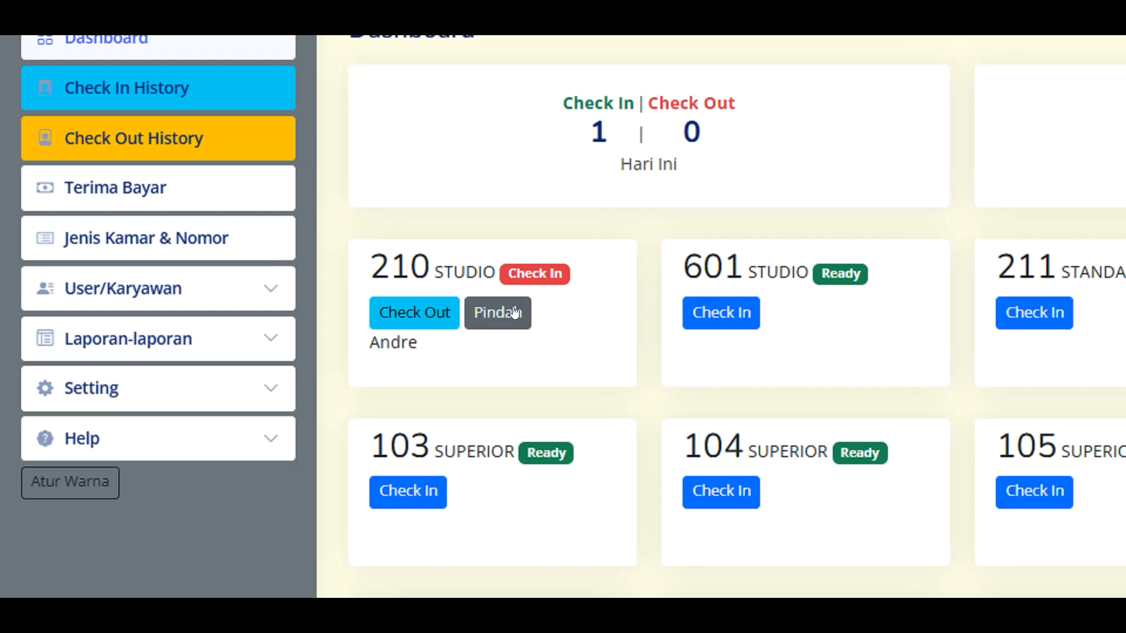
pyautogui.moveTo(356, 265); pyautogui.dragTo(425, 264)
pyautogui.click(444, 261)
pyautogui.moveTo(683, 263); pyautogui.dragTo(753, 264)
pyautogui.click(753, 263)
pyautogui.click(396, 306)
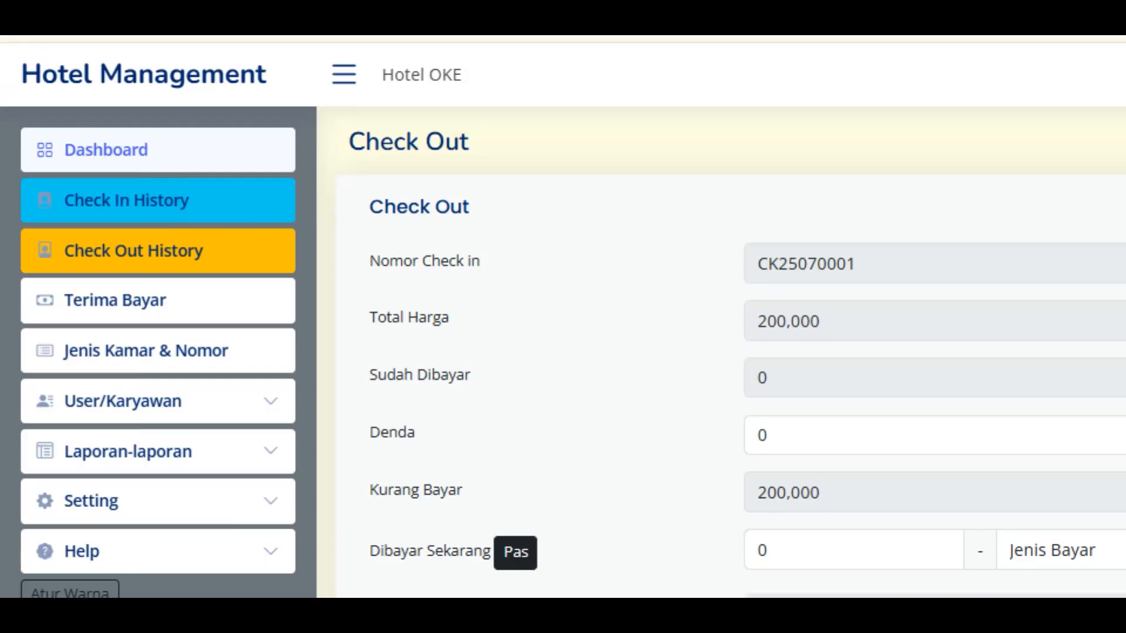
pyautogui.click(106, 150)
pyautogui.click(249, 230)
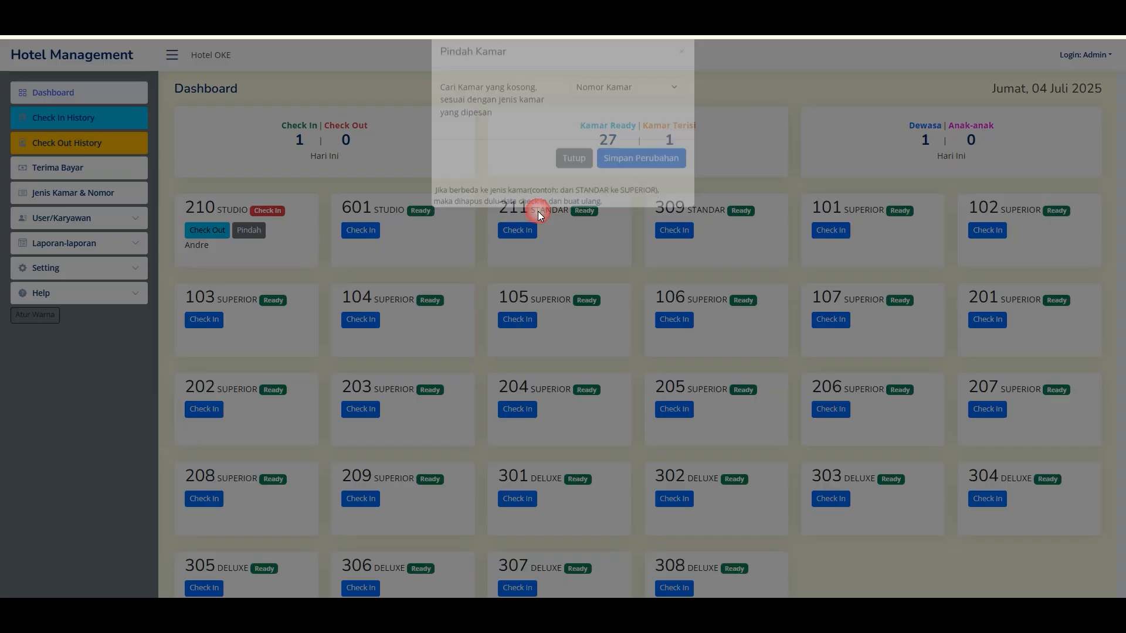
pyautogui.click(614, 109)
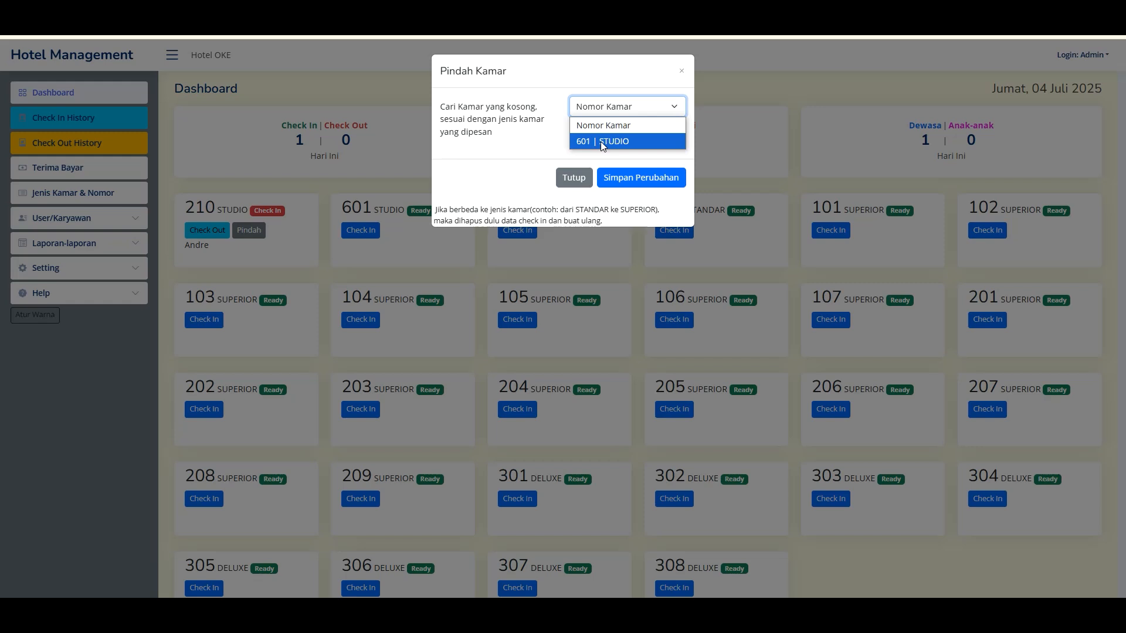
pyautogui.click(622, 144)
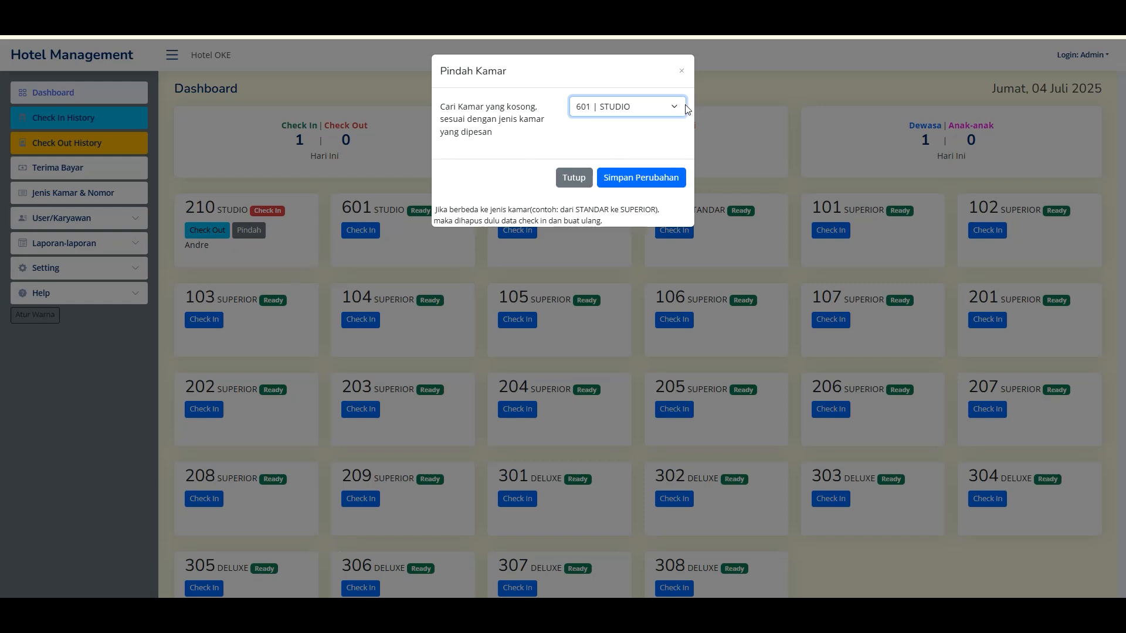
pyautogui.click(681, 71)
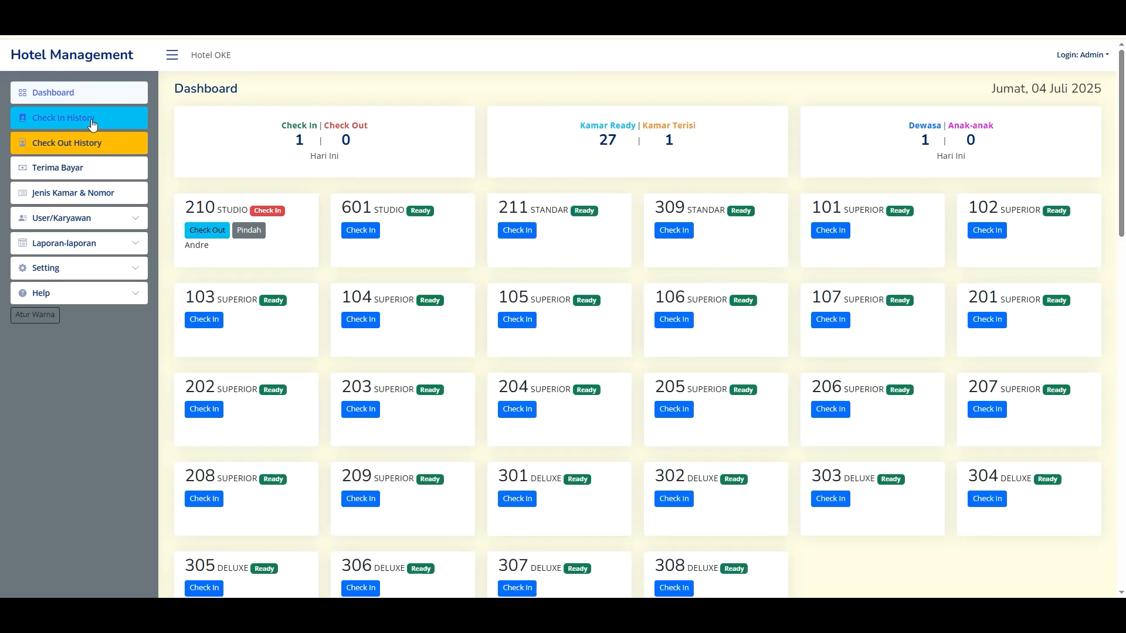
# - Open Check In History, dismiss the delete confirmation without deleting, and go to the Dashboard
pyautogui.click(92, 124)
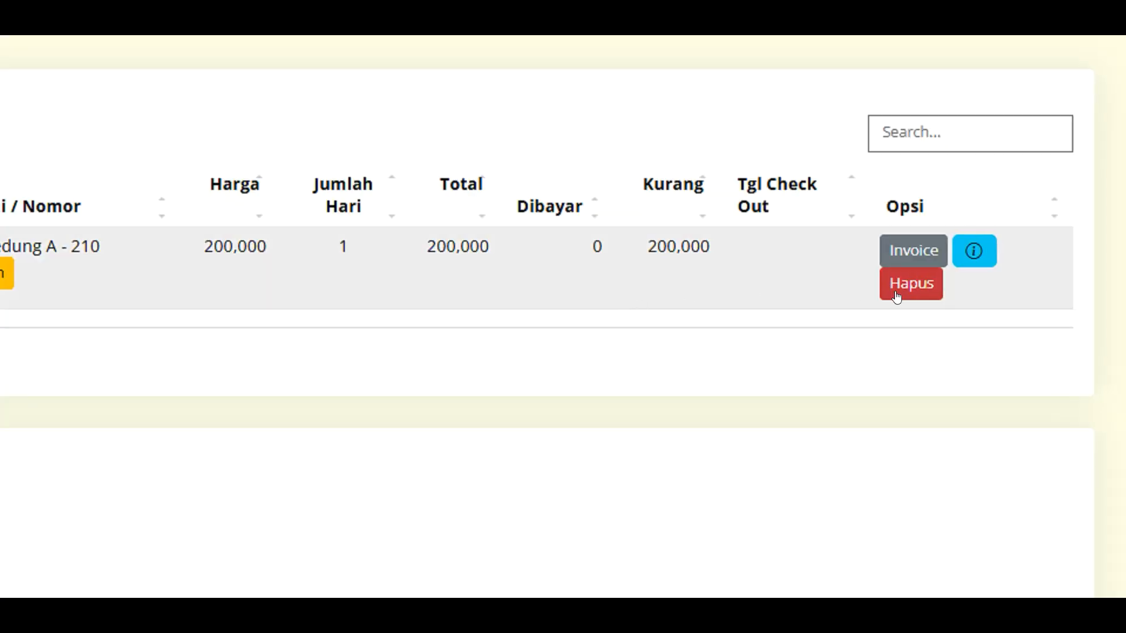
pyautogui.click(896, 297)
pyautogui.scroll(-5, 368, 412)
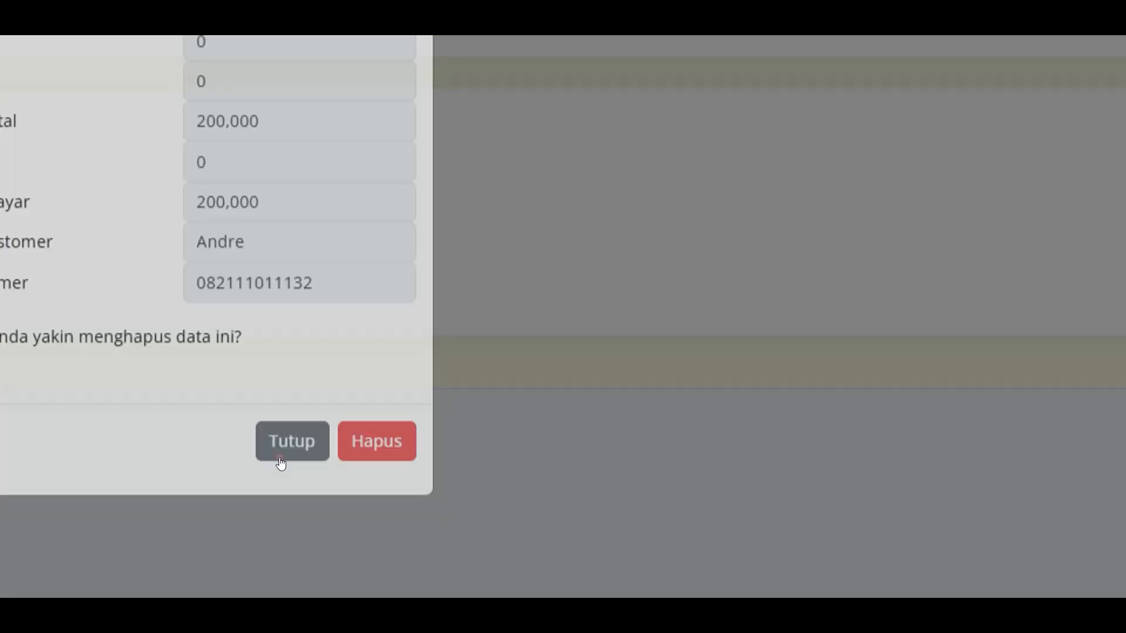
pyautogui.click(281, 459)
pyautogui.click(61, 94)
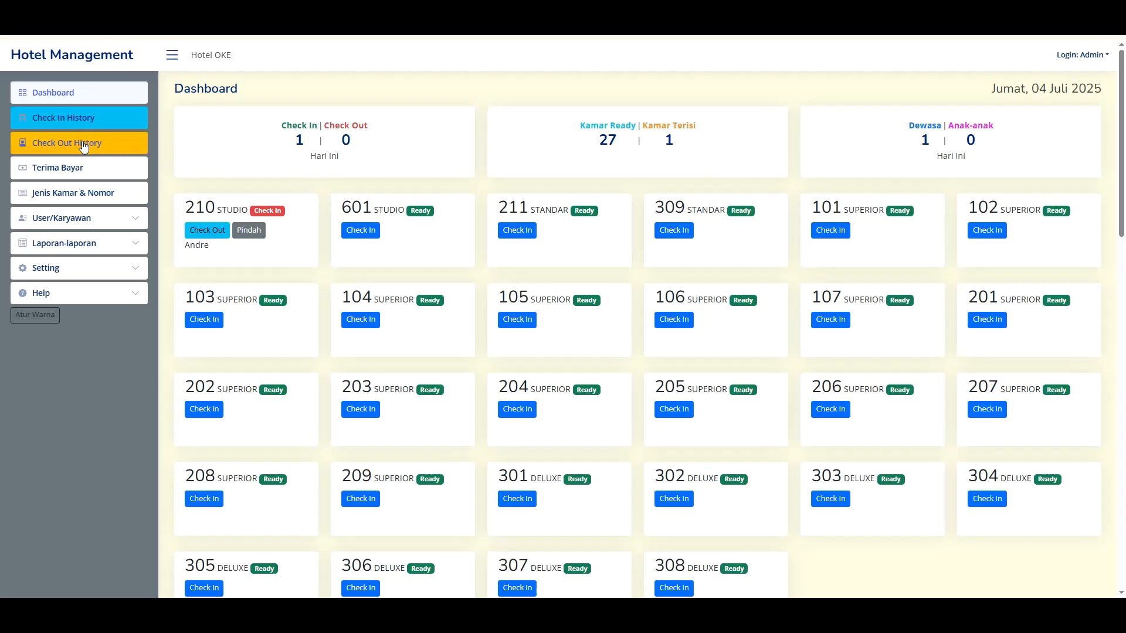
# - Reopen Check In History and switch its display period from 3 days to 7 days
pyautogui.click(75, 117)
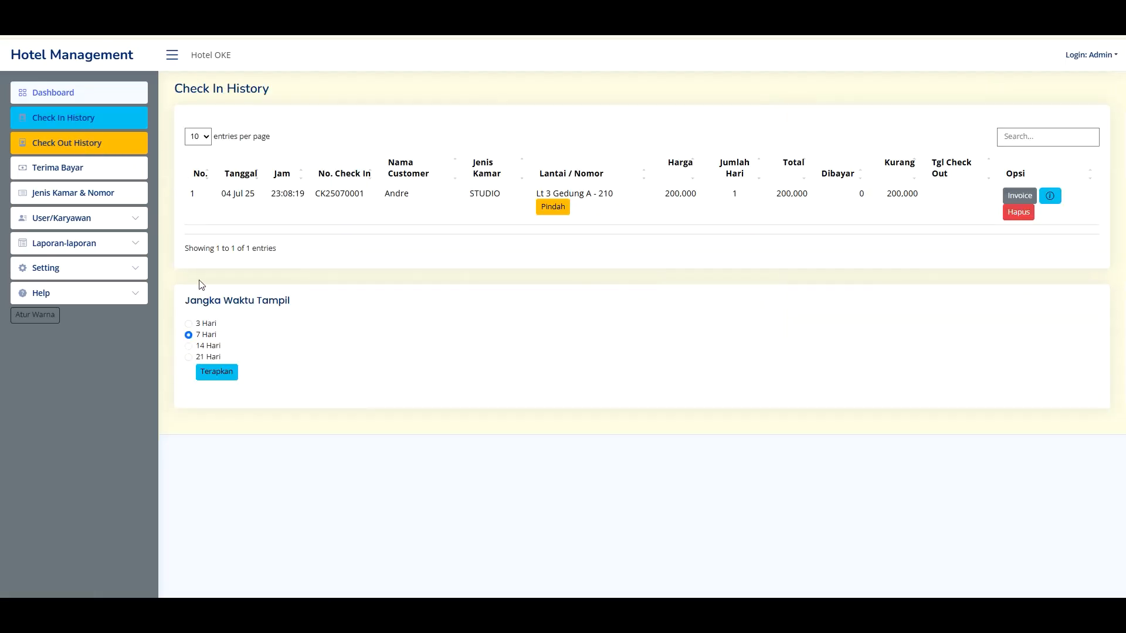
pyautogui.click(188, 325)
pyautogui.click(188, 332)
pyautogui.press('q')
pyautogui.press('q')
pyautogui.press('q')
pyautogui.press('q')
pyautogui.press('q')
# - Preview the Check In report for 04/07/2025, then cancel printing room 210's invoice from it
pyautogui.click(93, 246)
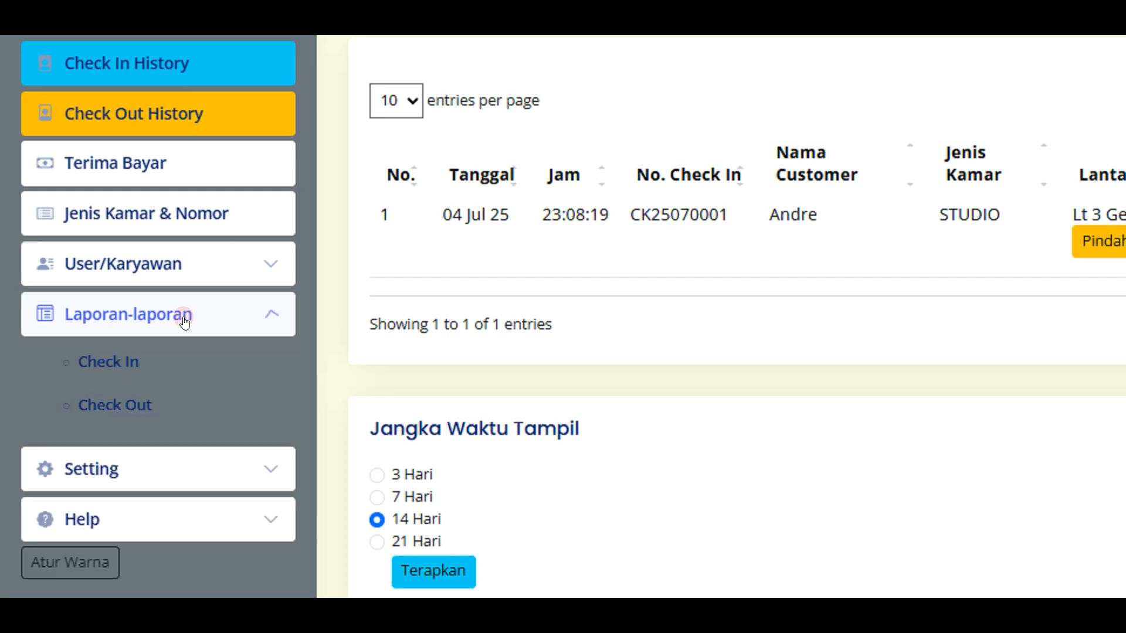
pyautogui.click(117, 363)
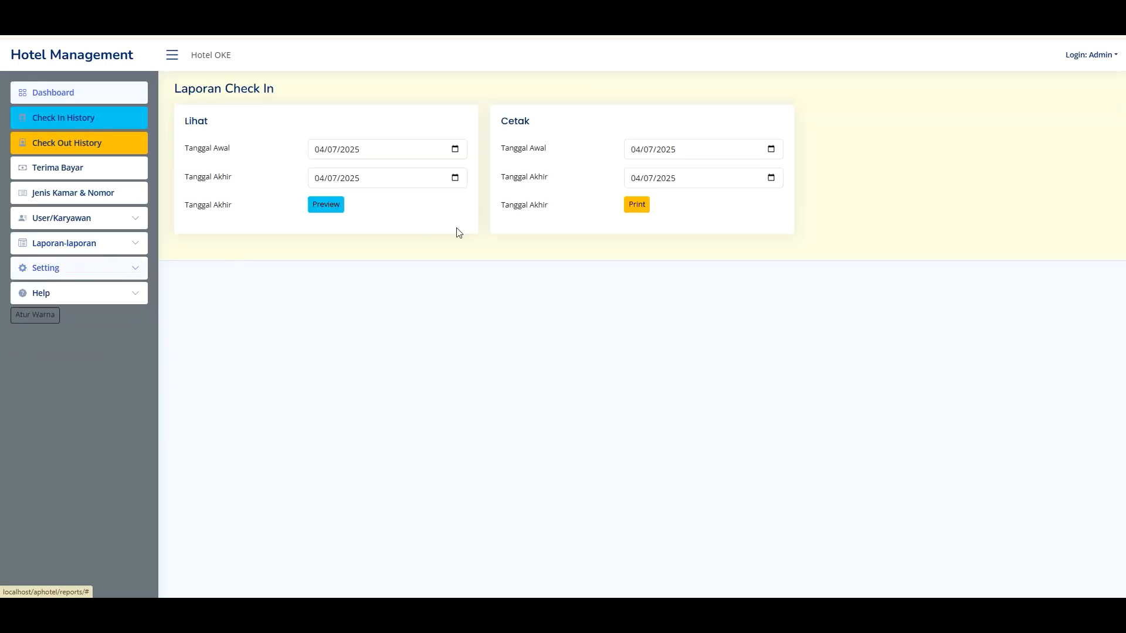
pyautogui.click(462, 150)
pyautogui.click(455, 148)
pyautogui.click(526, 224)
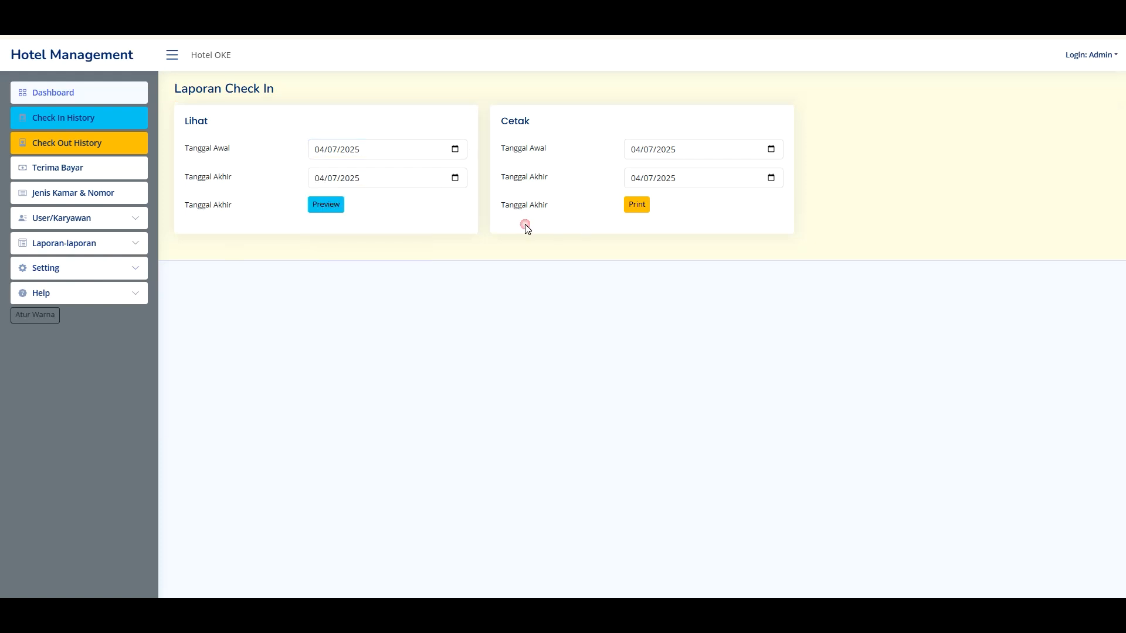
pyautogui.click(326, 205)
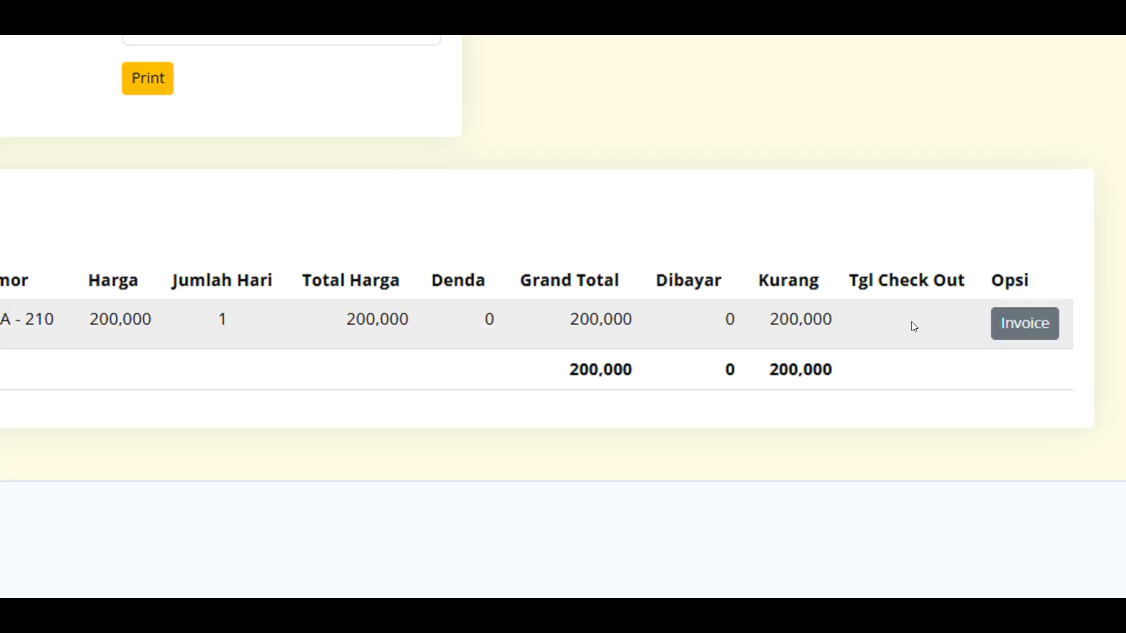
pyautogui.click(1014, 323)
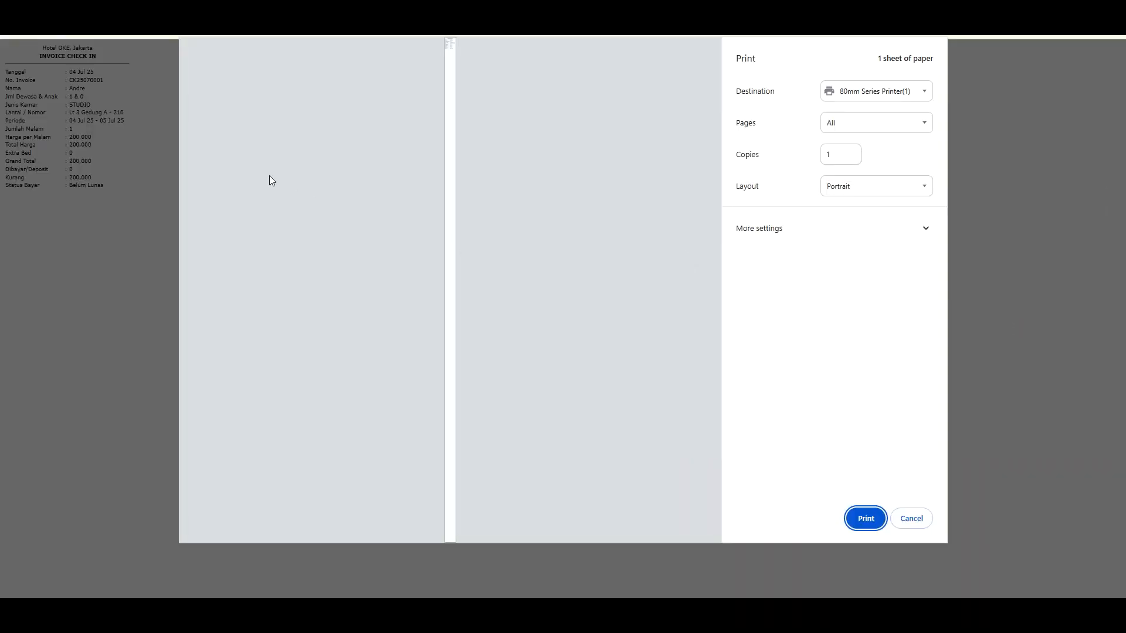
pyautogui.click(918, 524)
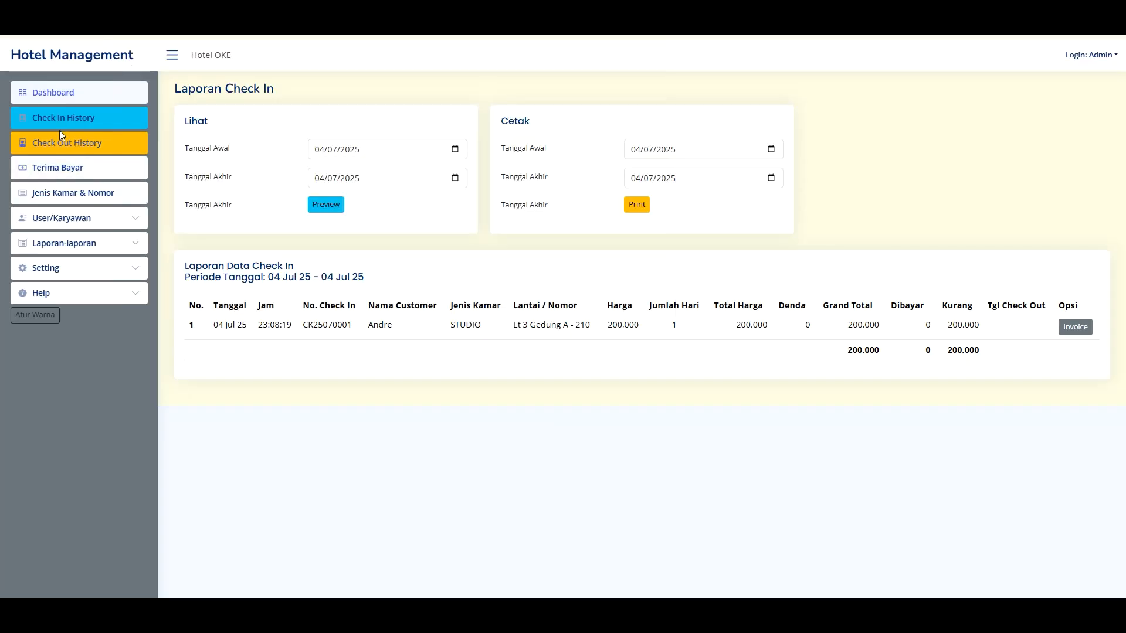
# - View the empty Check Out History, then return to the Dashboard
pyautogui.click(93, 143)
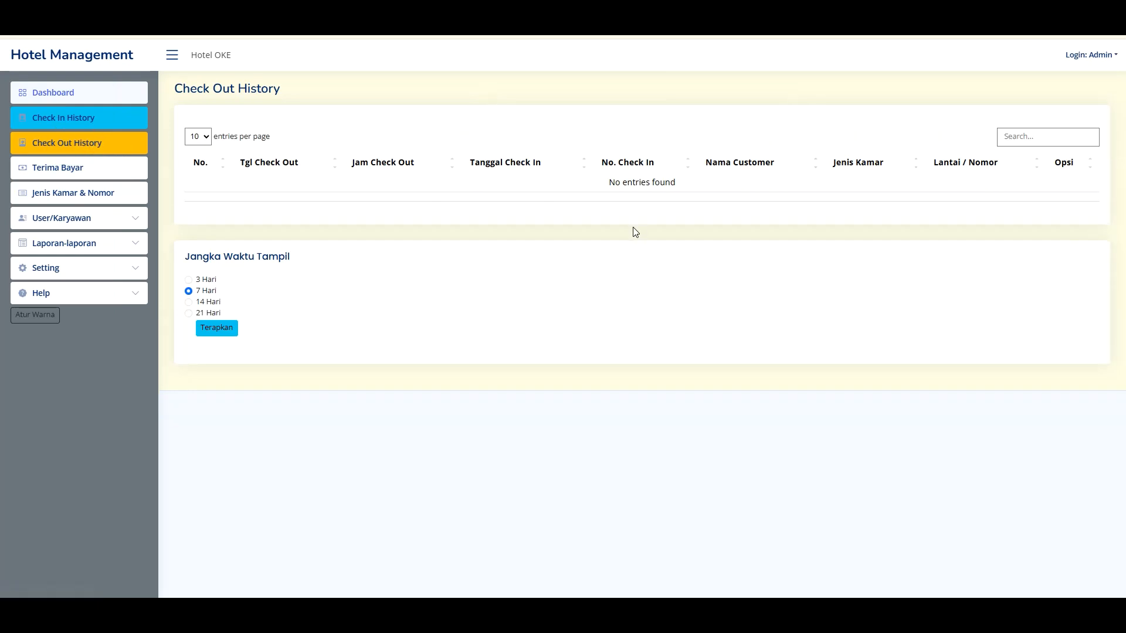
pyautogui.click(71, 91)
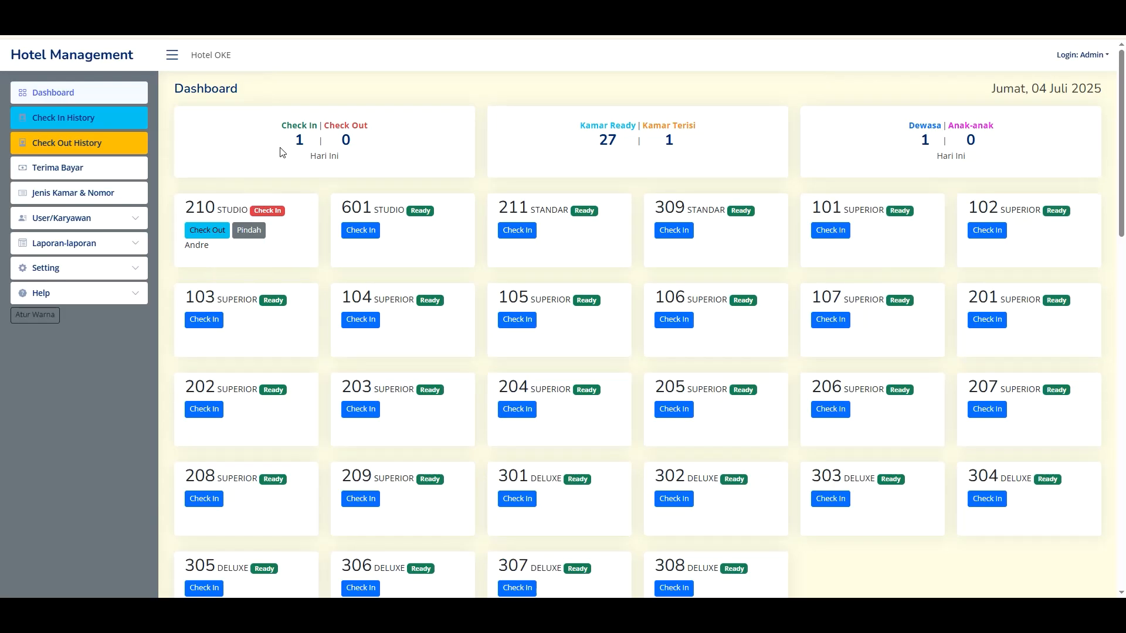
pyautogui.moveTo(280, 144); pyautogui.dragTo(354, 141)
pyautogui.click(354, 141)
pyautogui.moveTo(285, 140); pyautogui.dragTo(298, 135)
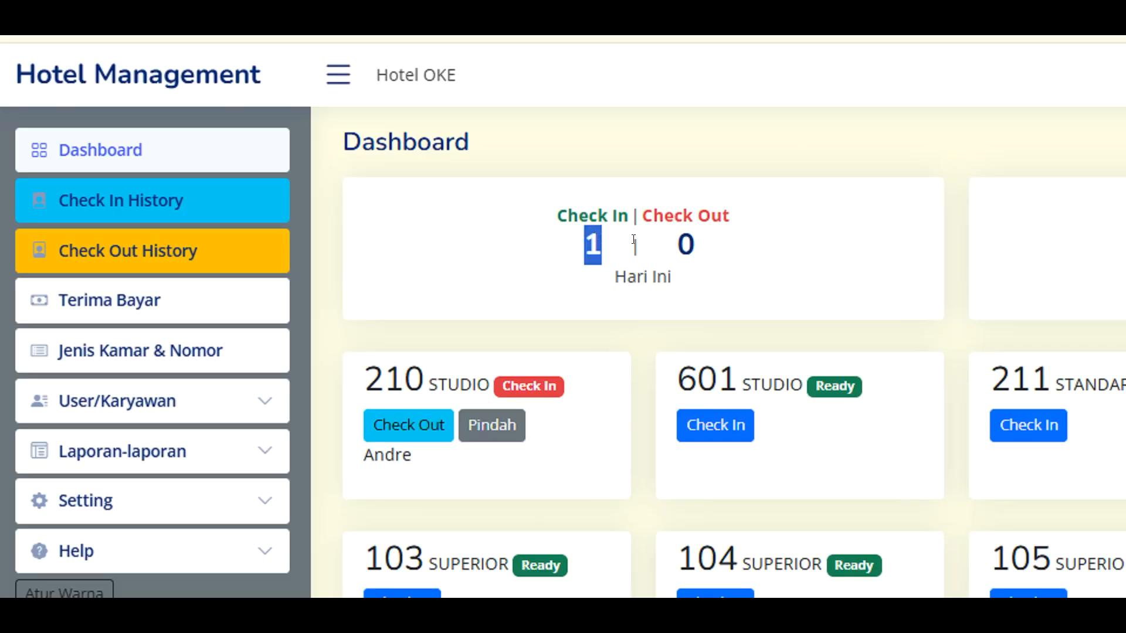
pyautogui.click(725, 257)
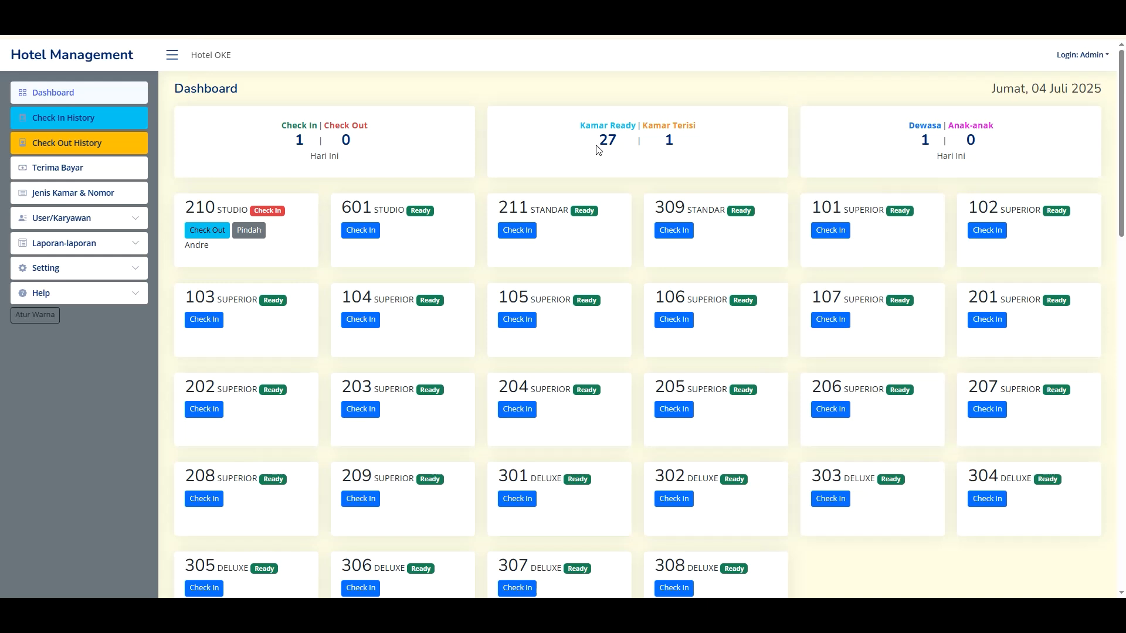
pyautogui.moveTo(596, 144); pyautogui.dragTo(616, 148)
pyautogui.click(615, 148)
pyautogui.scroll(-15, 613, 153)
pyautogui.scroll(-4, 872, 470)
pyautogui.scroll(8, 819, 510)
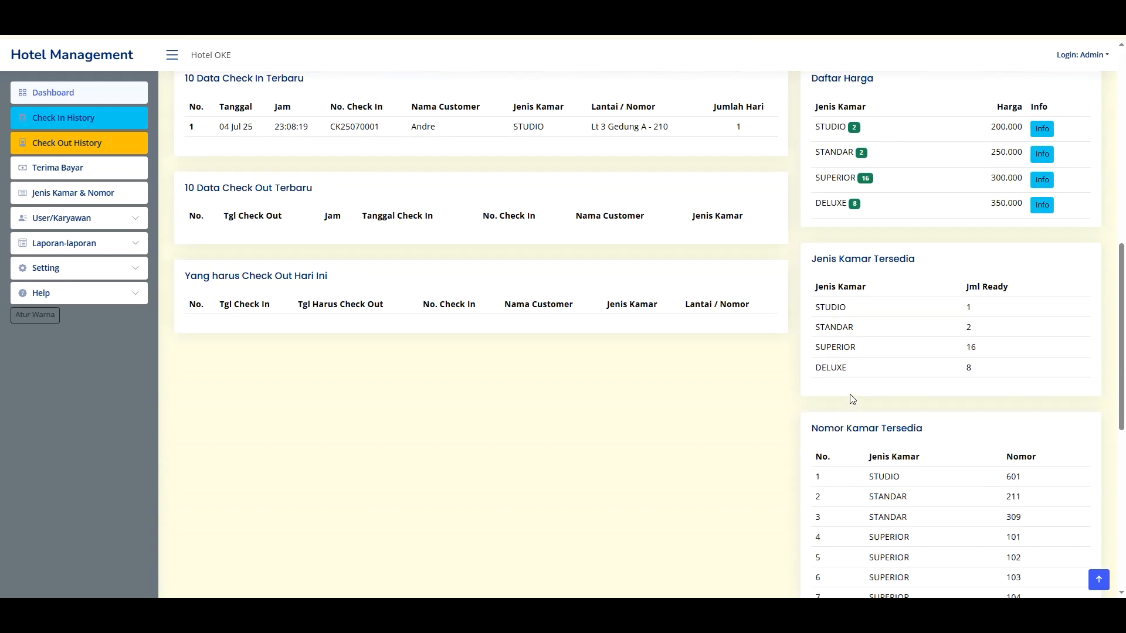
pyautogui.scroll(3, 848, 371)
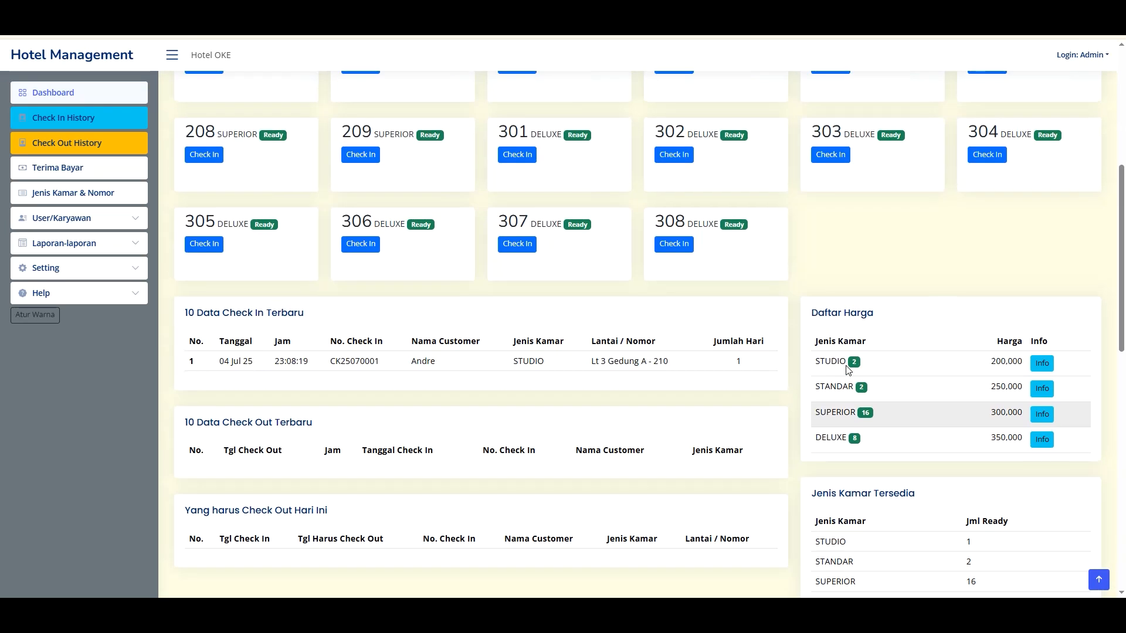
pyautogui.scroll(6, 848, 371)
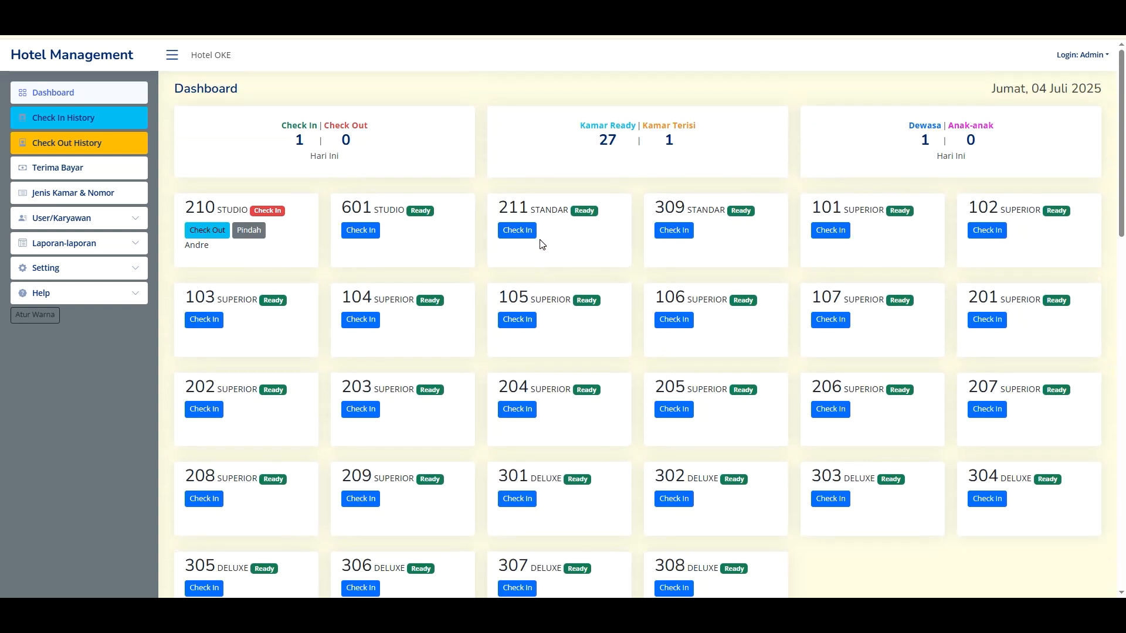
pyautogui.scroll(-10, 830, 346)
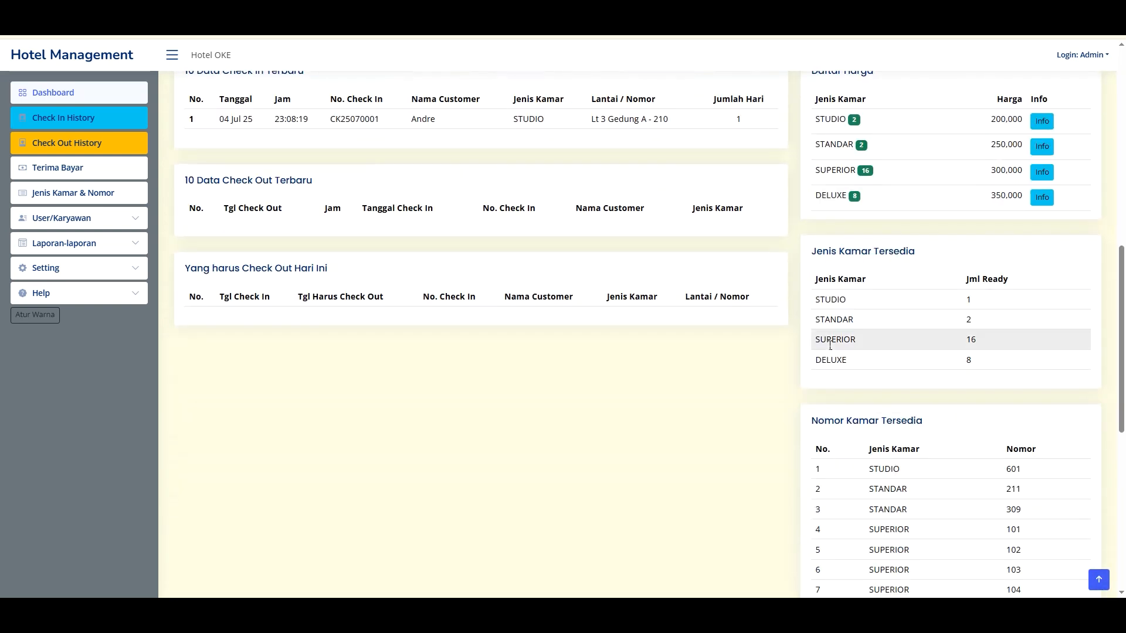
pyautogui.scroll(-8, 829, 346)
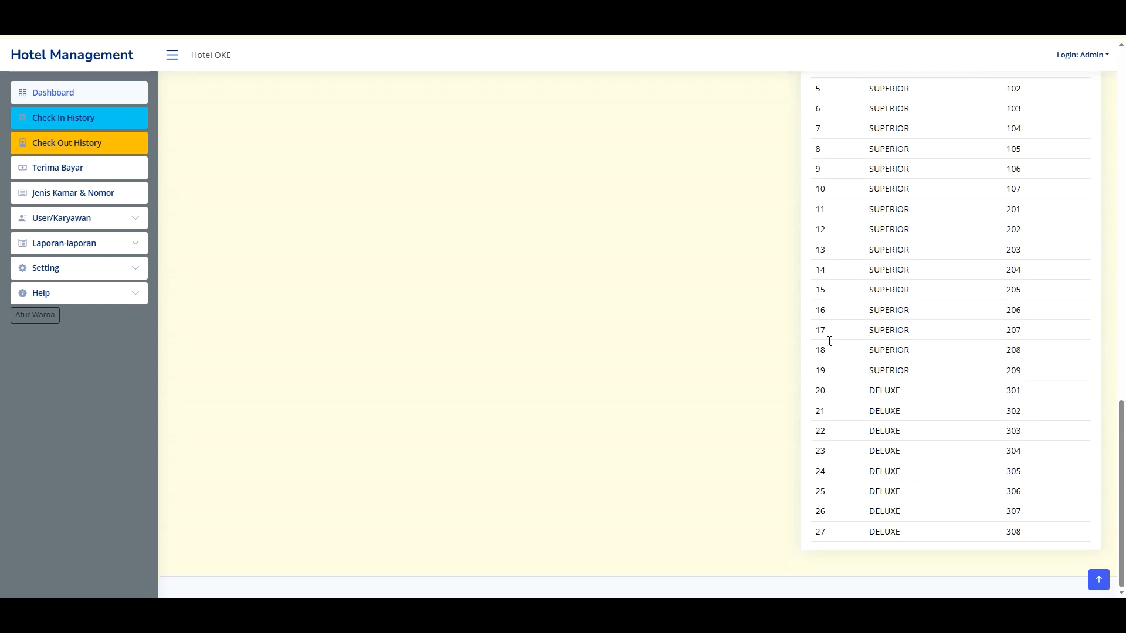
pyautogui.scroll(7, 798, 434)
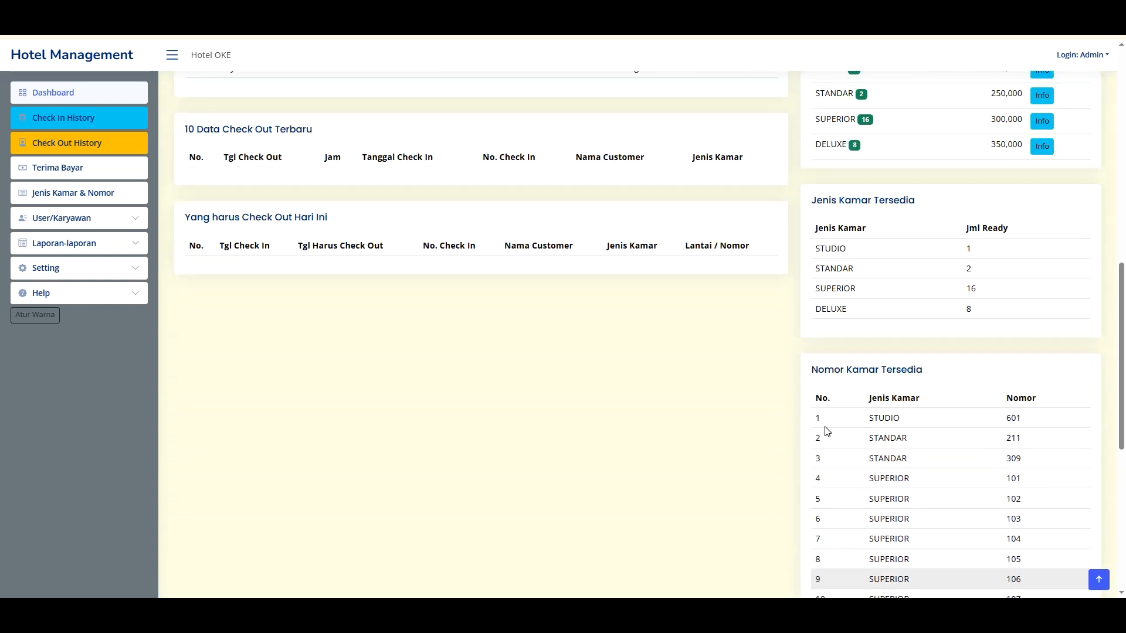
pyautogui.scroll(-7, 879, 417)
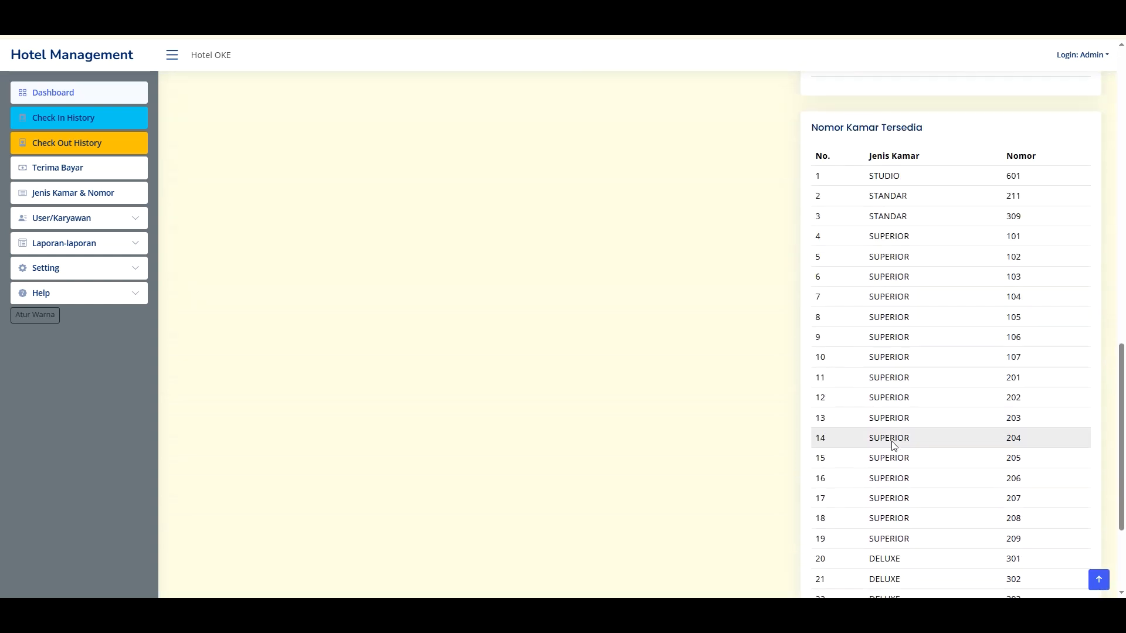
pyautogui.moveTo(809, 535); pyautogui.dragTo(828, 534)
pyautogui.scroll(7, 868, 469)
pyautogui.click(848, 407)
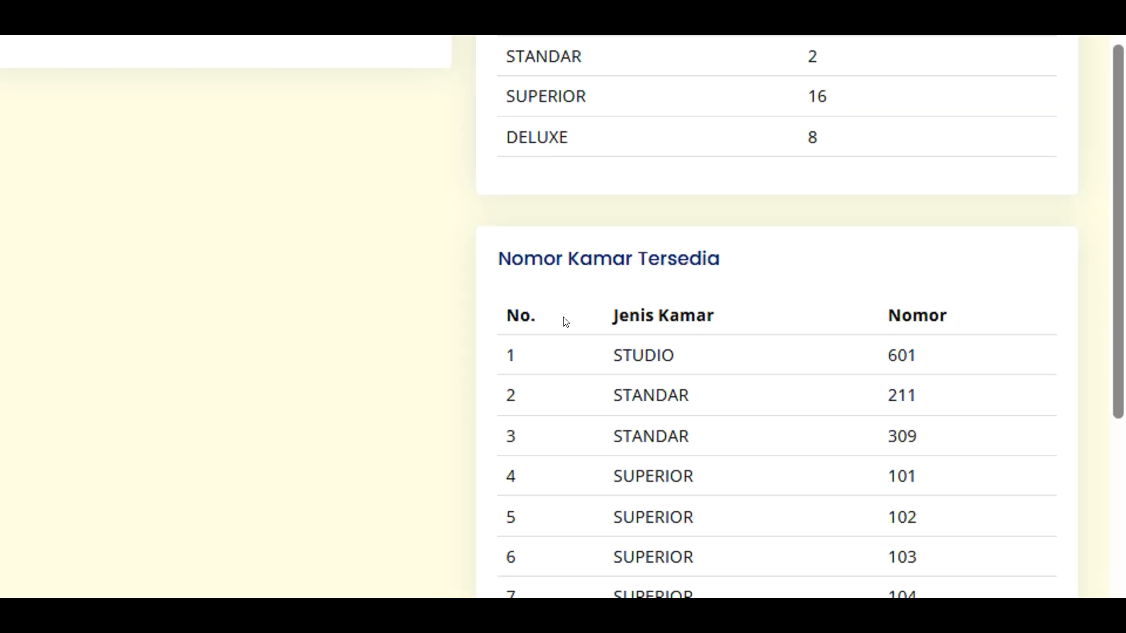
pyautogui.scroll(3, 853, 403)
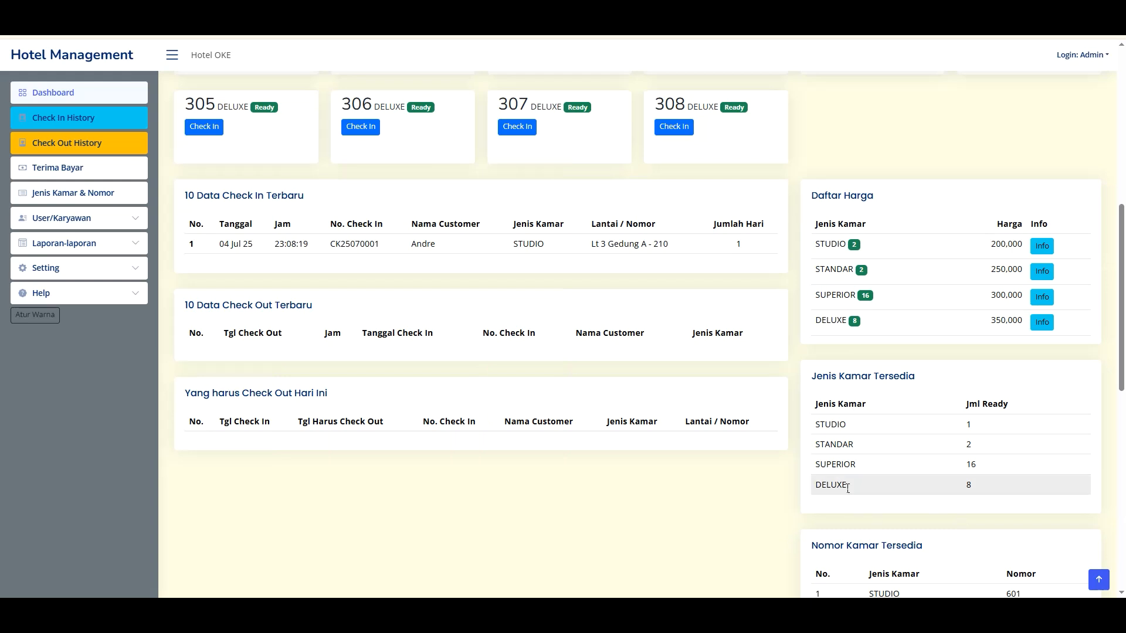
pyautogui.scroll(1, 850, 335)
pyautogui.scroll(2, 821, 322)
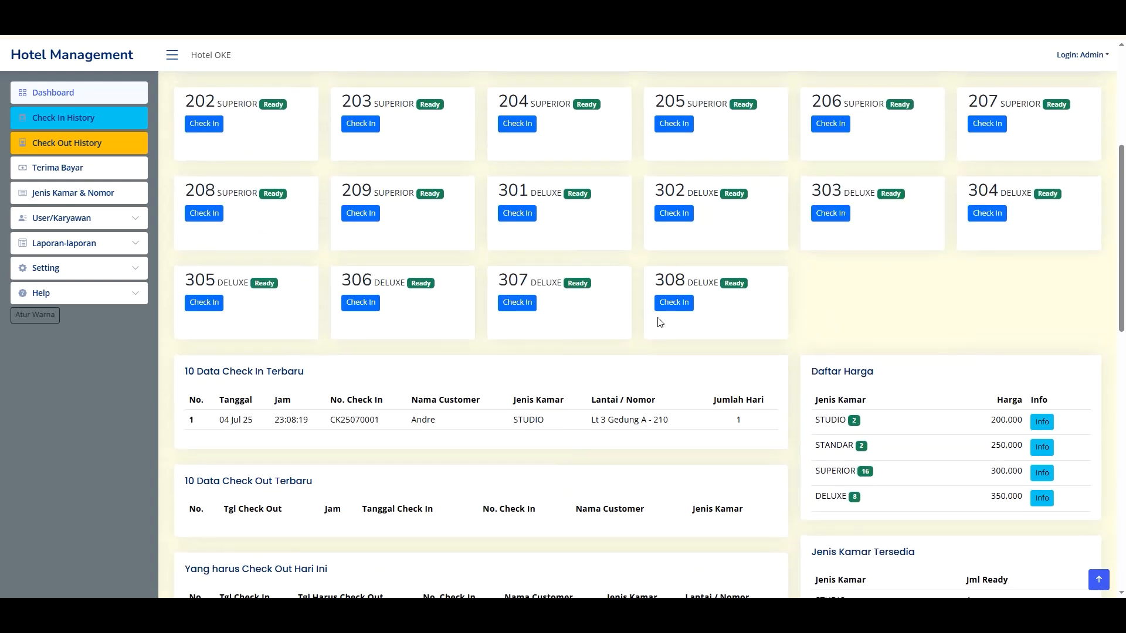
pyautogui.scroll(4, 528, 244)
pyautogui.scroll(1, 545, 207)
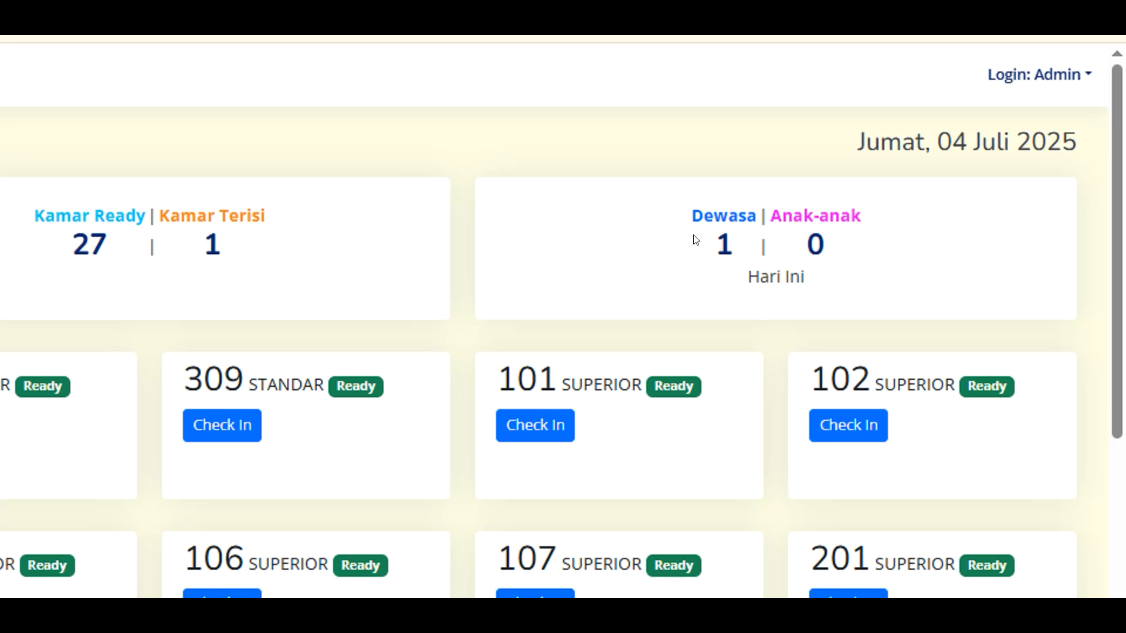
pyautogui.doubleClick(920, 130)
pyautogui.click(991, 140)
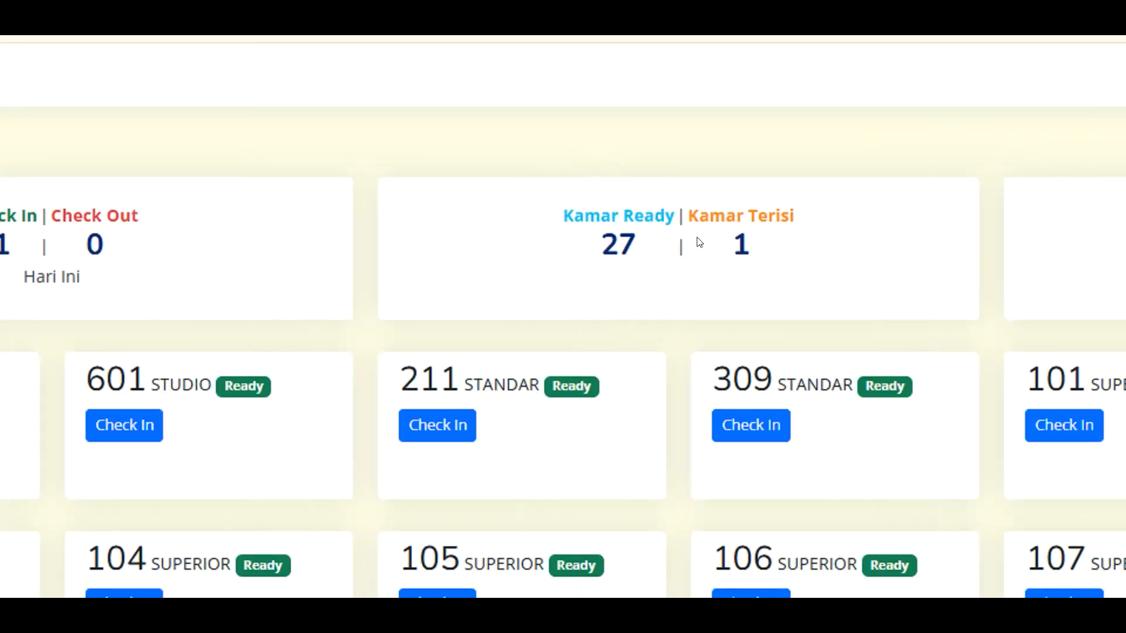
pyautogui.moveTo(726, 265); pyautogui.dragTo(801, 248)
pyautogui.click(798, 243)
pyautogui.doubleClick(742, 240)
pyautogui.click(751, 249)
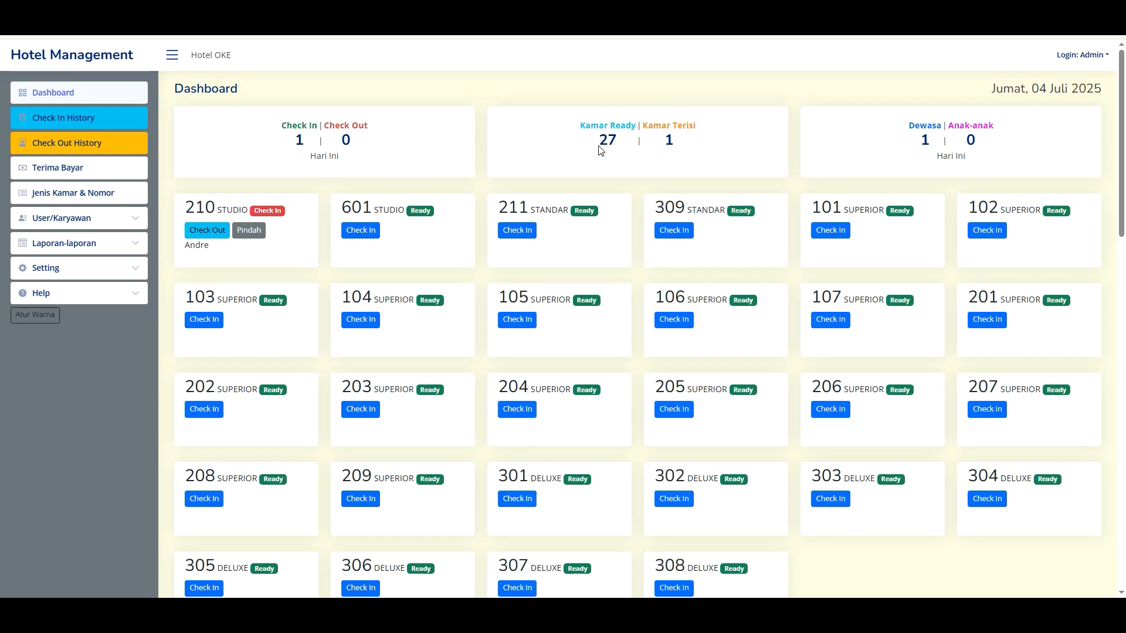
pyautogui.doubleClick(604, 141)
pyautogui.doubleClick(669, 141)
pyautogui.click(689, 150)
pyautogui.click(423, 149)
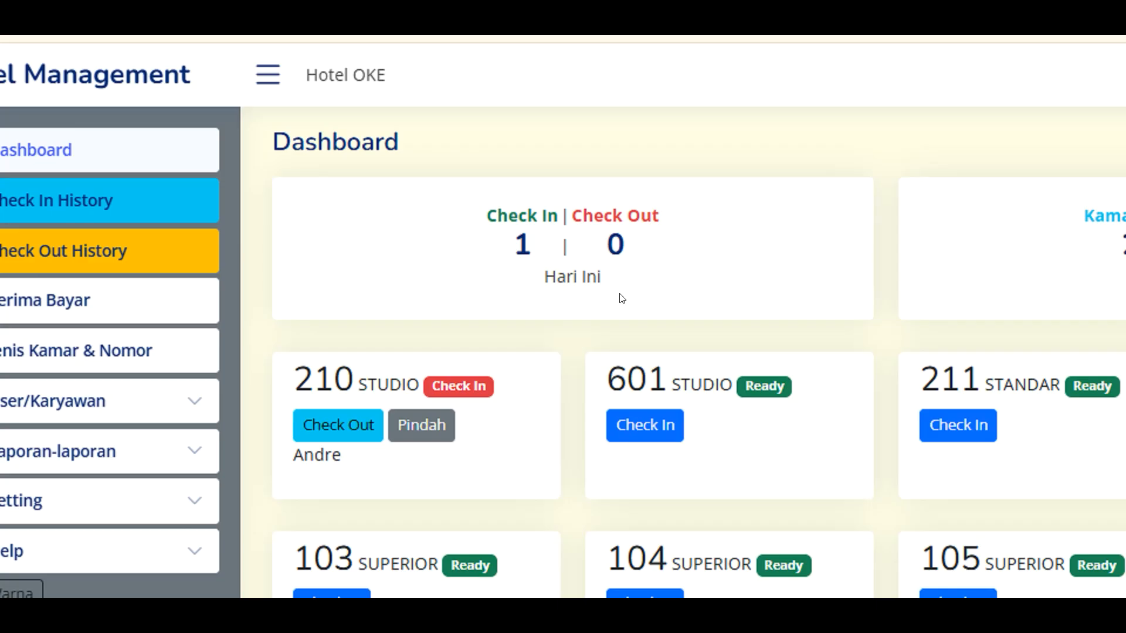
pyautogui.scroll(-3, 864, 465)
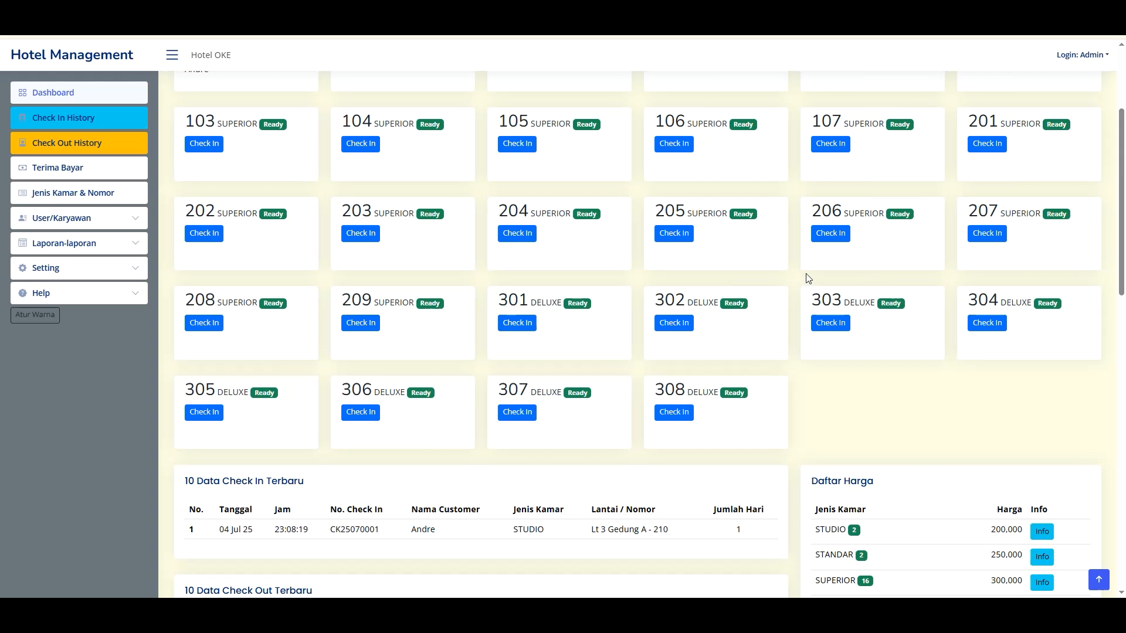
pyautogui.scroll(2, 644, 260)
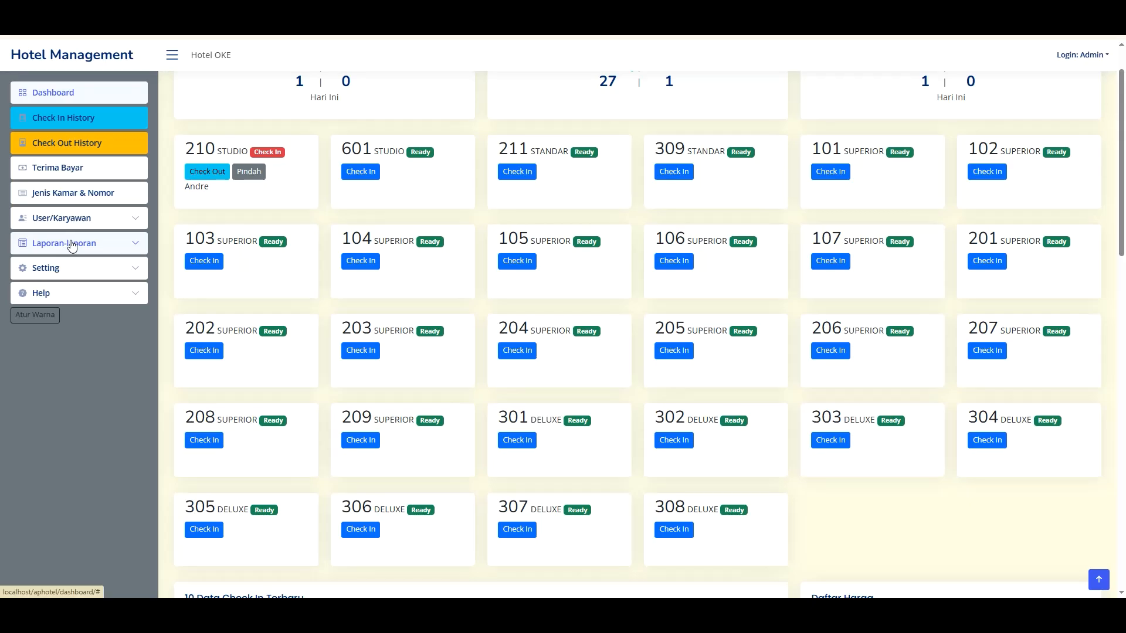
# - Open the Jenis Kamar & Nomor settings, closing room 211's status editor unchanged
pyautogui.click(62, 269)
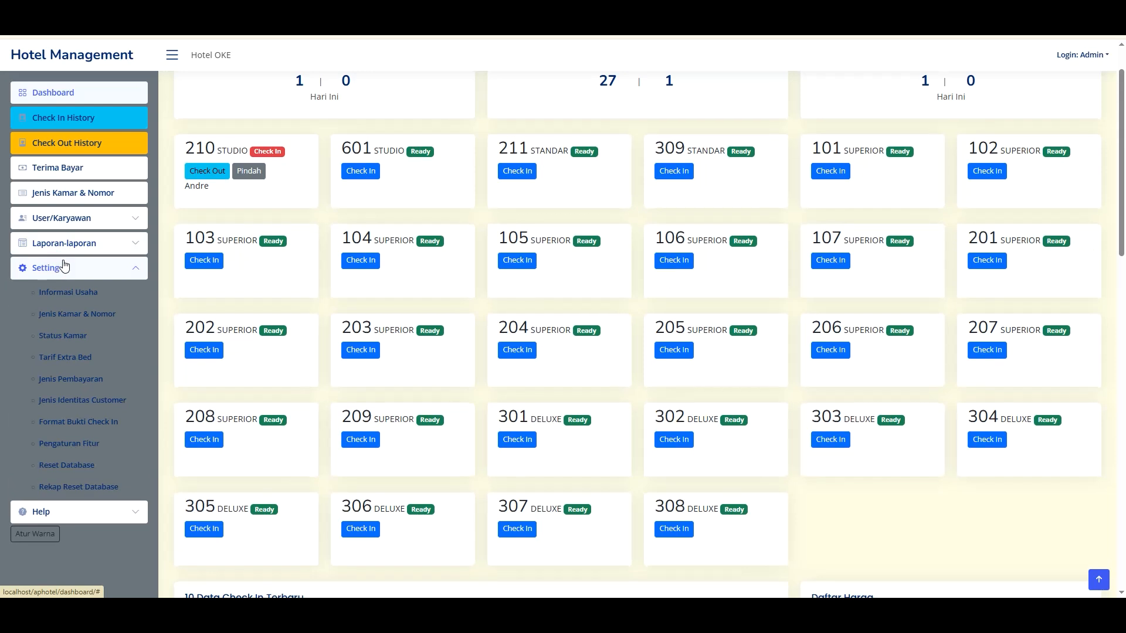
pyautogui.scroll(-2, 88, 364)
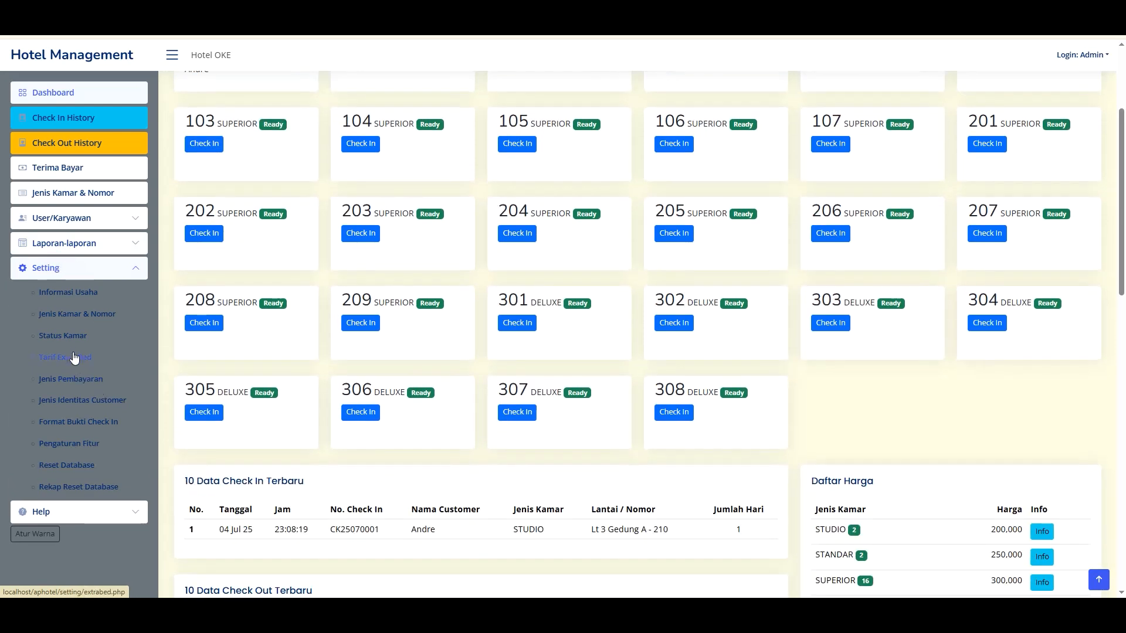
pyautogui.click(75, 314)
pyautogui.scroll(-3, 768, 334)
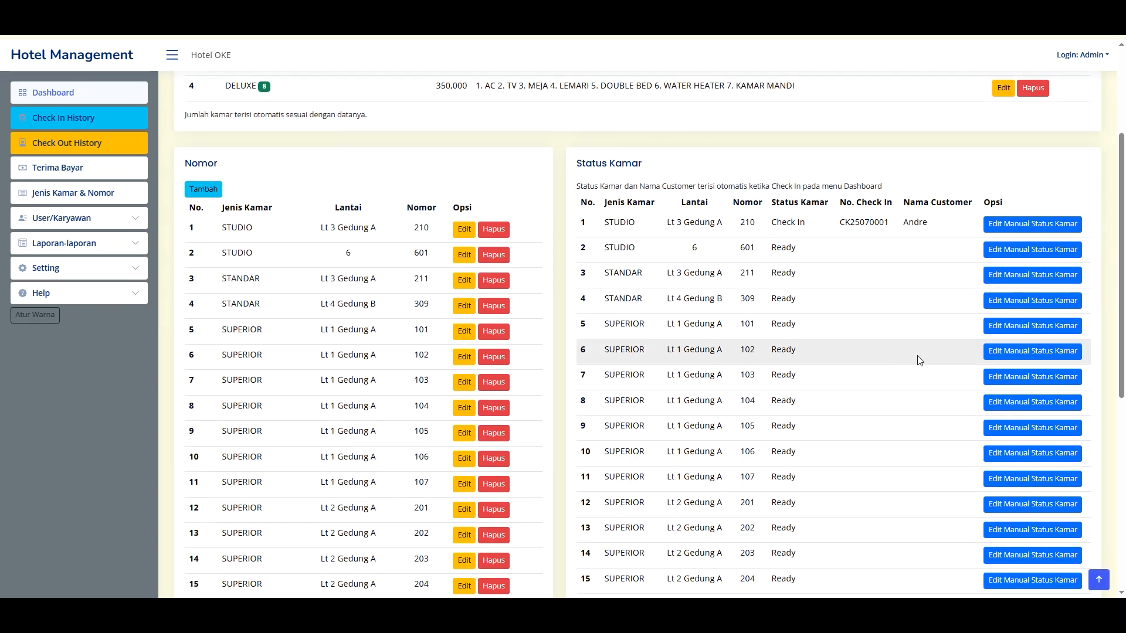
pyautogui.click(989, 276)
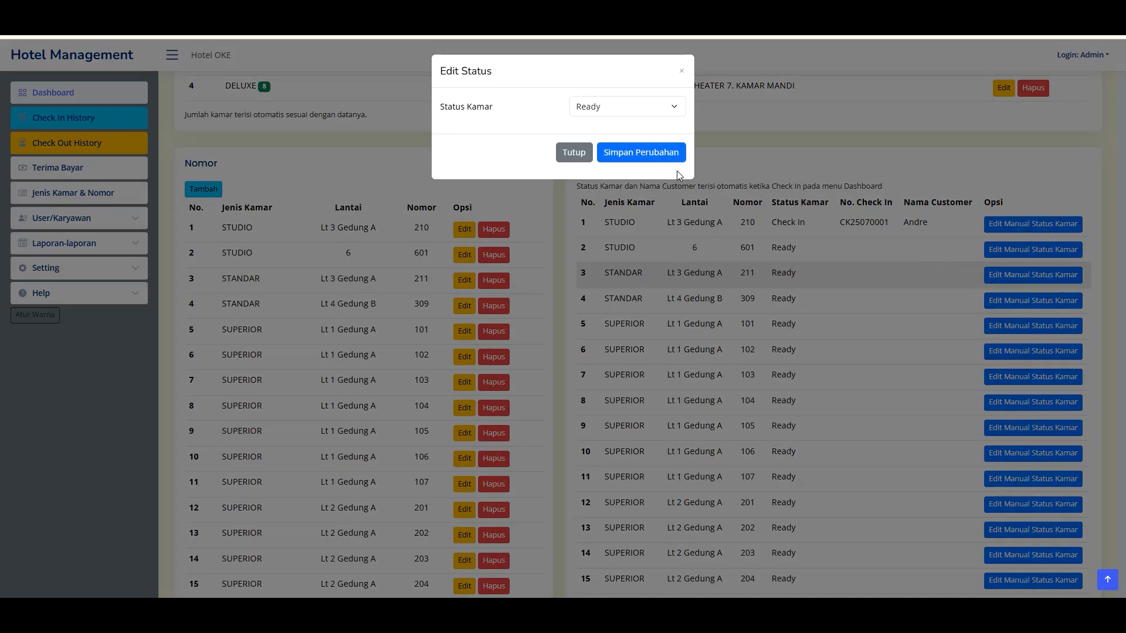
pyautogui.click(681, 71)
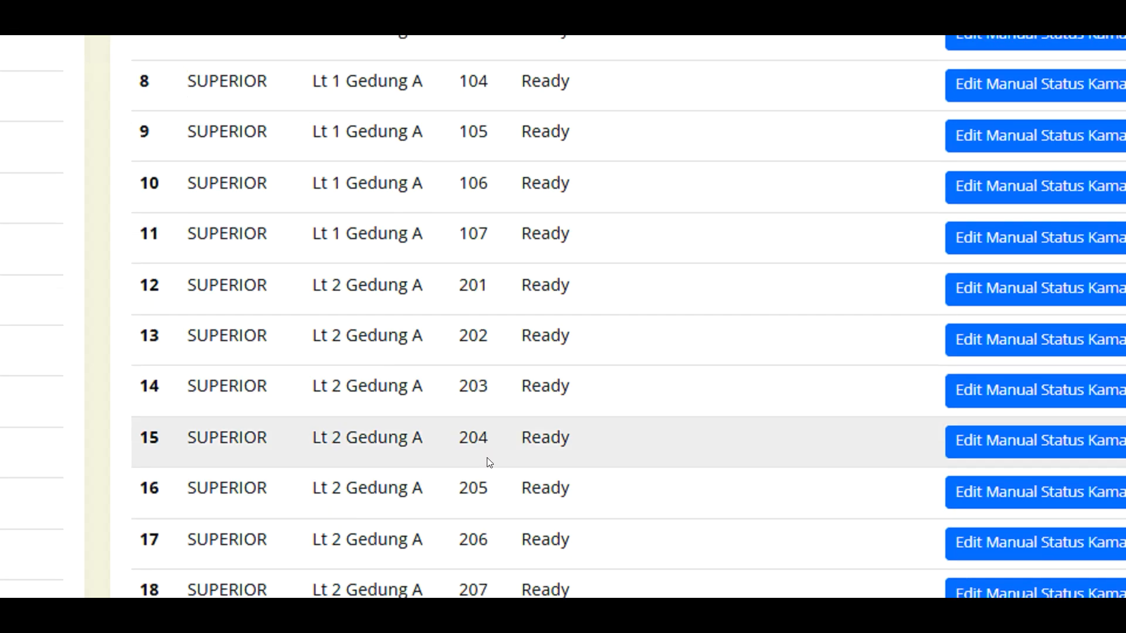
# - Set Deluxe room 308's manual status to Not Available and save it
pyautogui.scroll(-4, 489, 463)
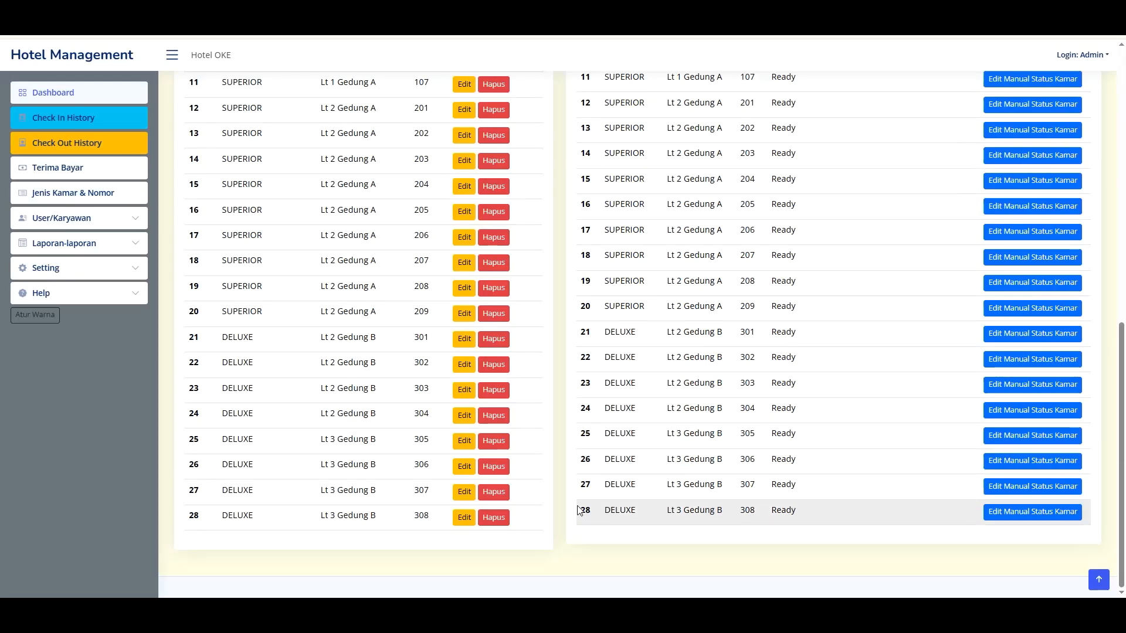
pyautogui.moveTo(587, 509); pyautogui.dragTo(819, 514)
pyautogui.click(820, 514)
pyautogui.doubleClick(748, 510)
pyautogui.click(1032, 510)
pyautogui.click(631, 108)
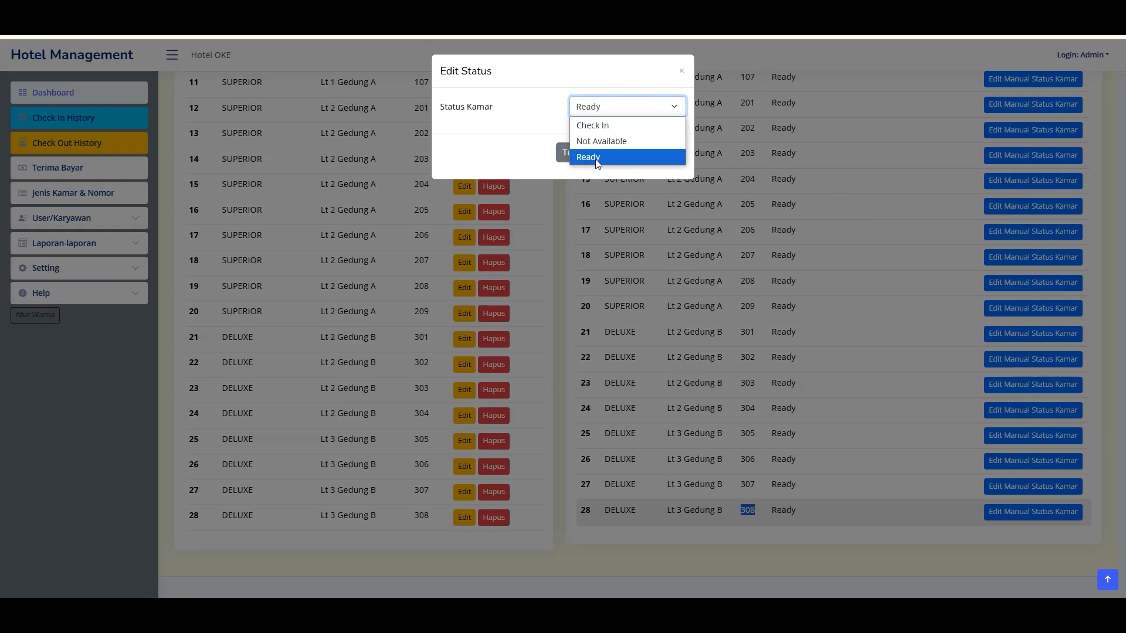
pyautogui.click(604, 141)
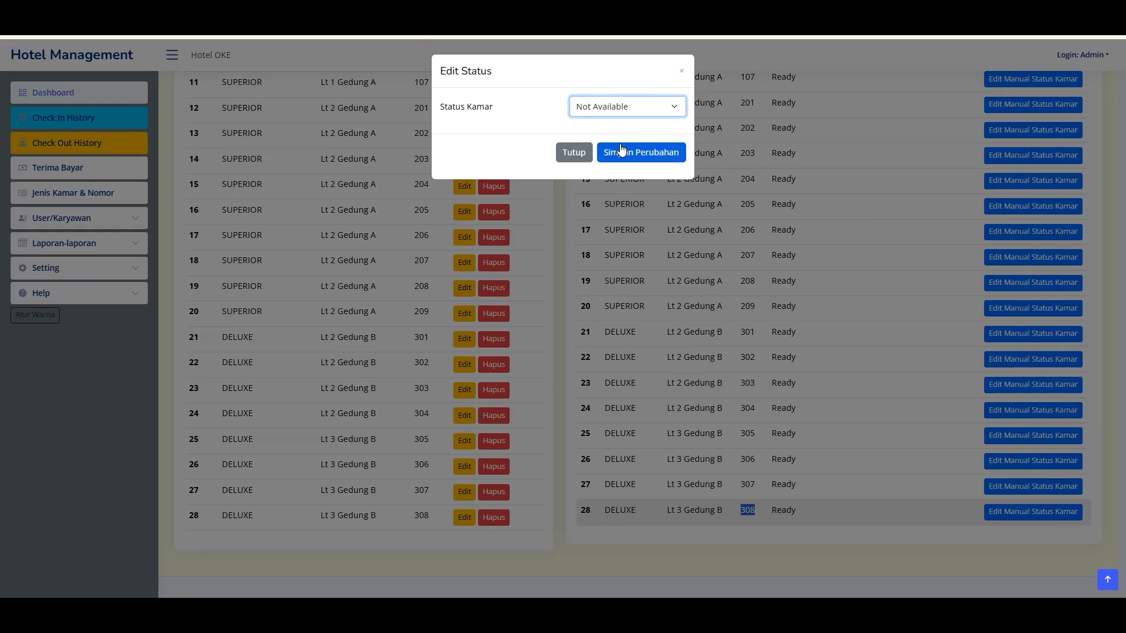
pyautogui.click(642, 155)
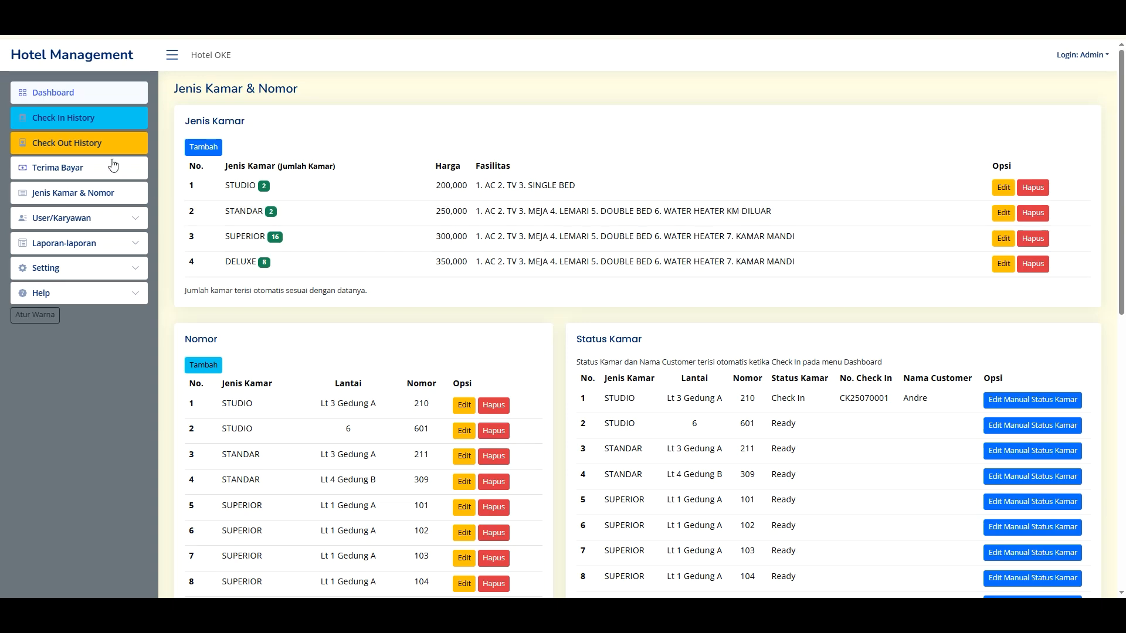
pyautogui.click(73, 93)
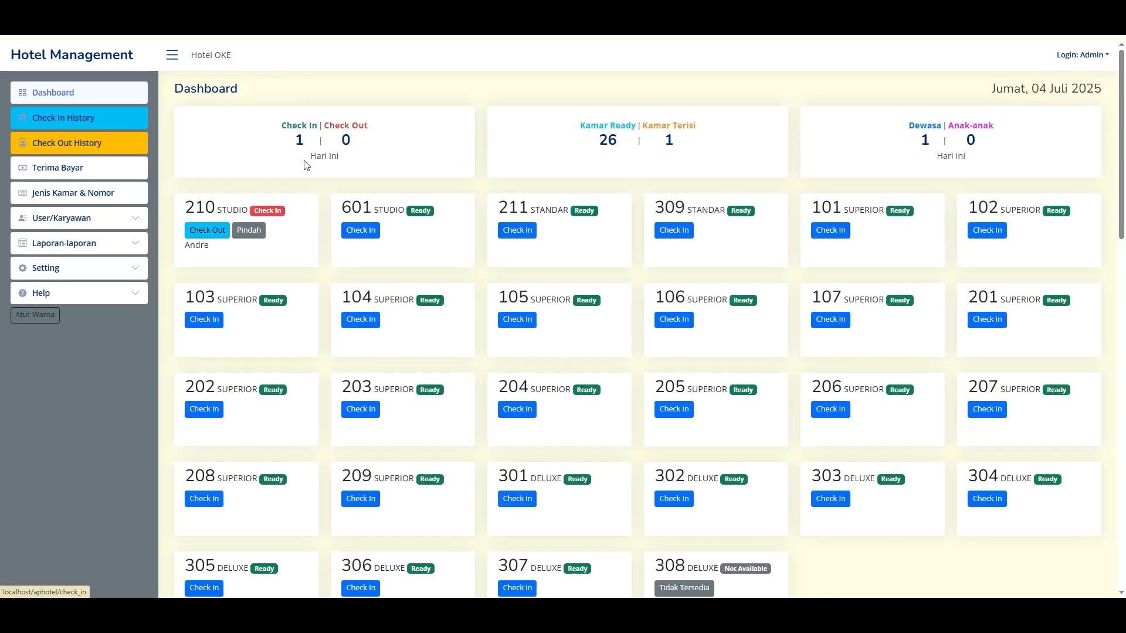
pyautogui.scroll(-1, 697, 309)
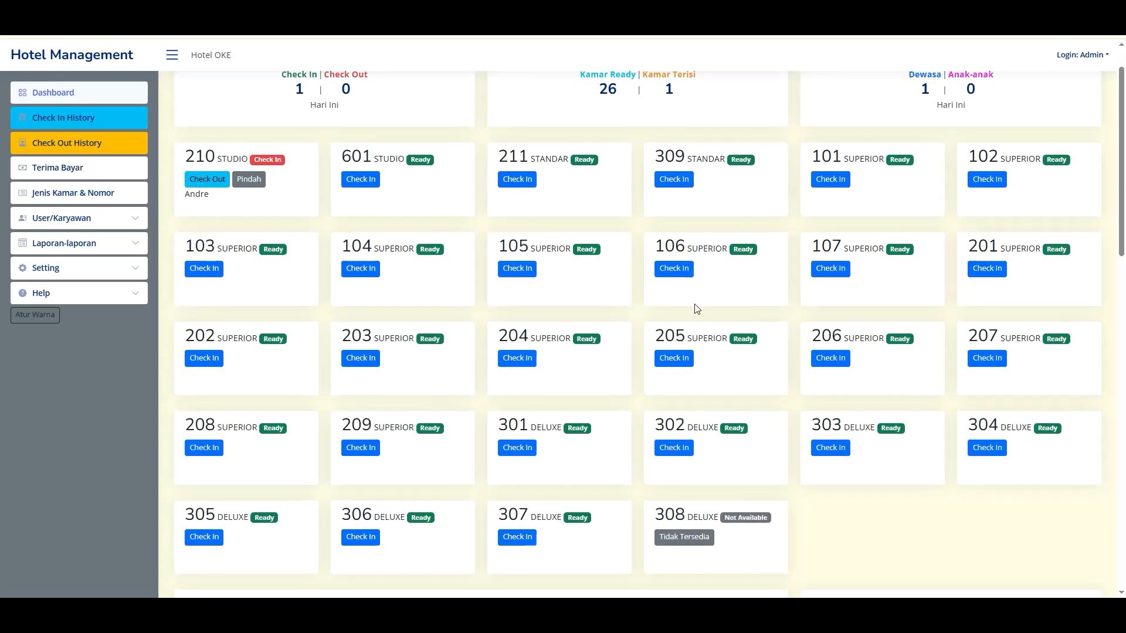
pyautogui.scroll(-3, 696, 309)
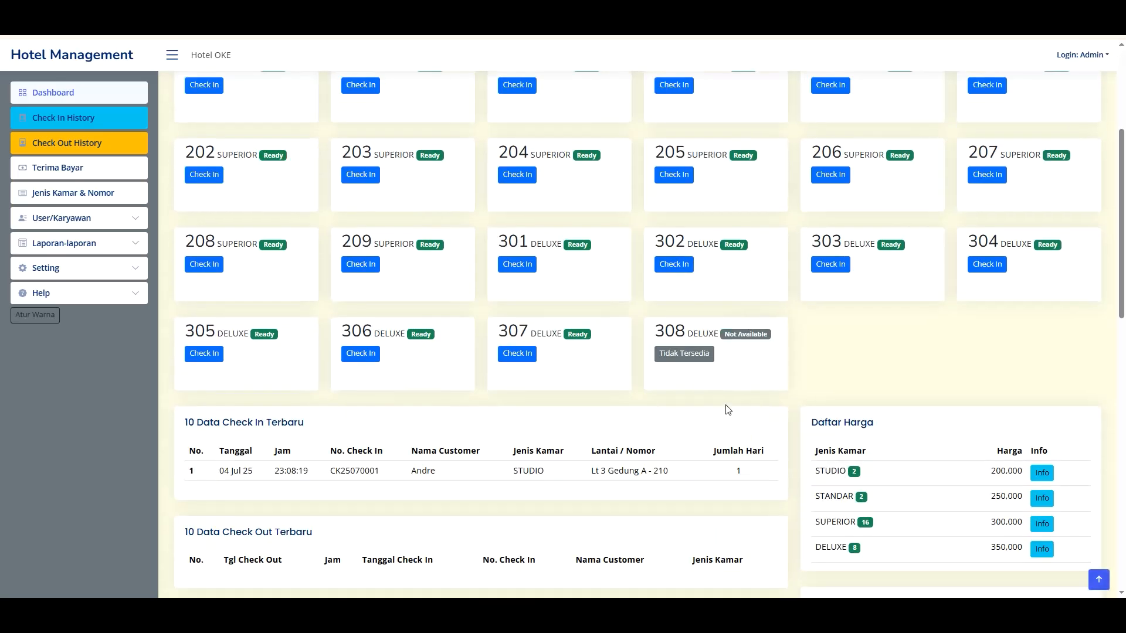
pyautogui.moveTo(661, 331); pyautogui.dragTo(756, 343)
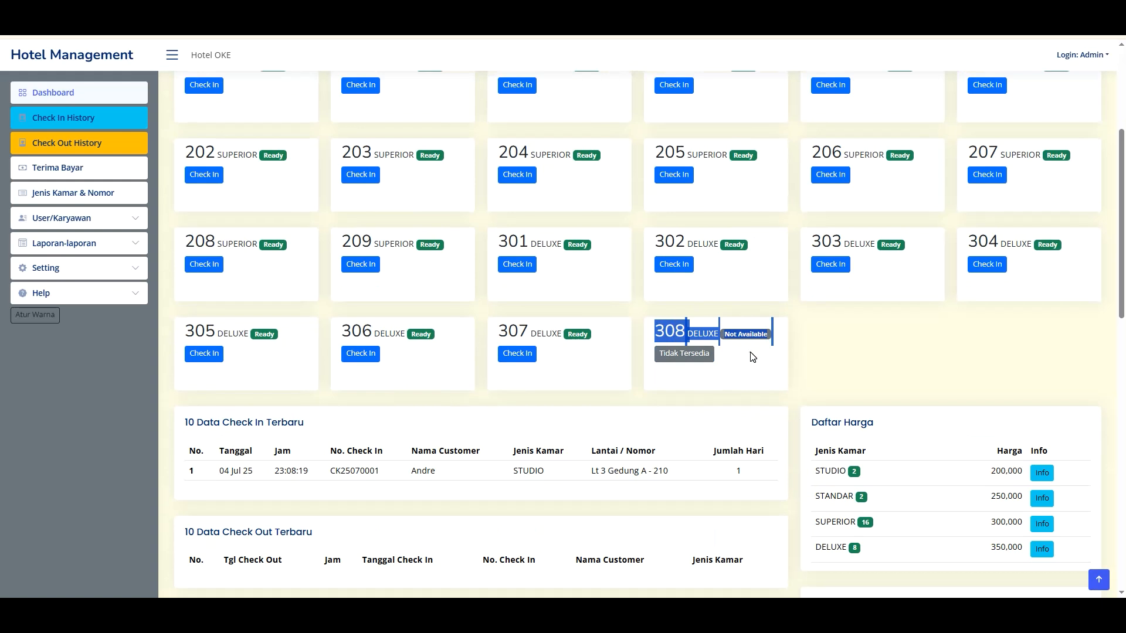
pyautogui.click(724, 348)
pyautogui.doubleClick(669, 332)
pyautogui.click(696, 338)
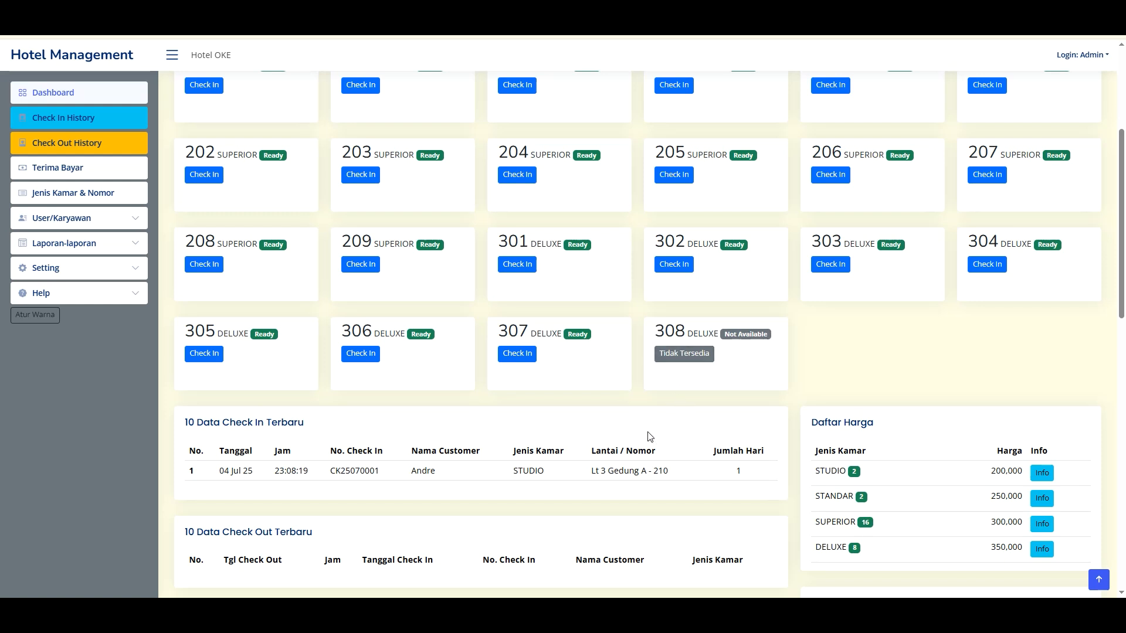
pyautogui.scroll(3, 645, 438)
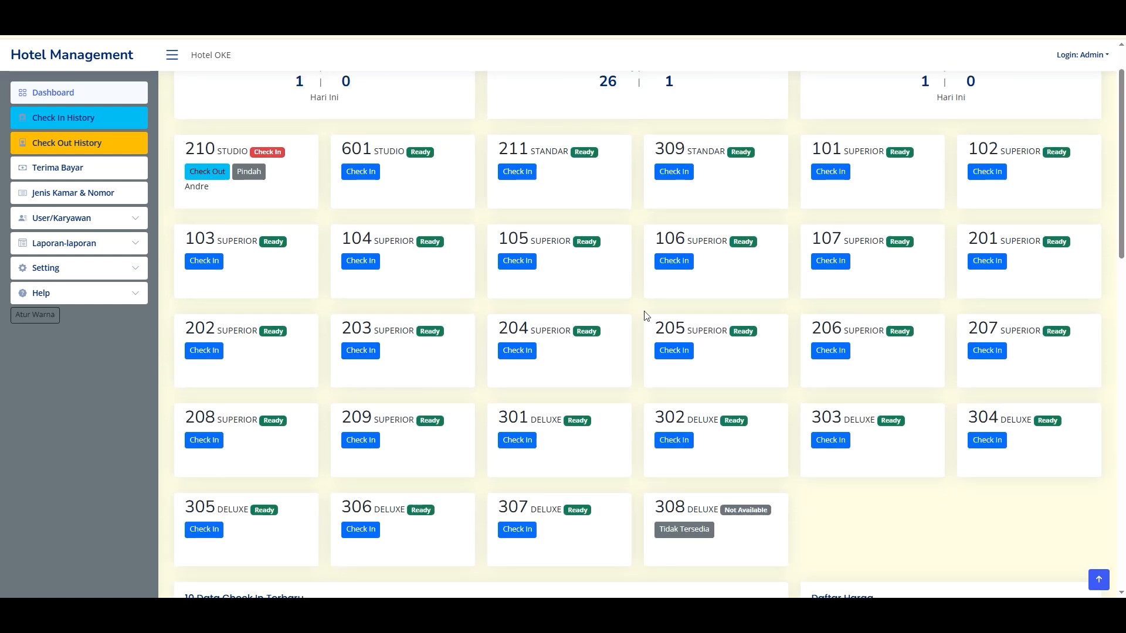
pyautogui.scroll(1, 747, 413)
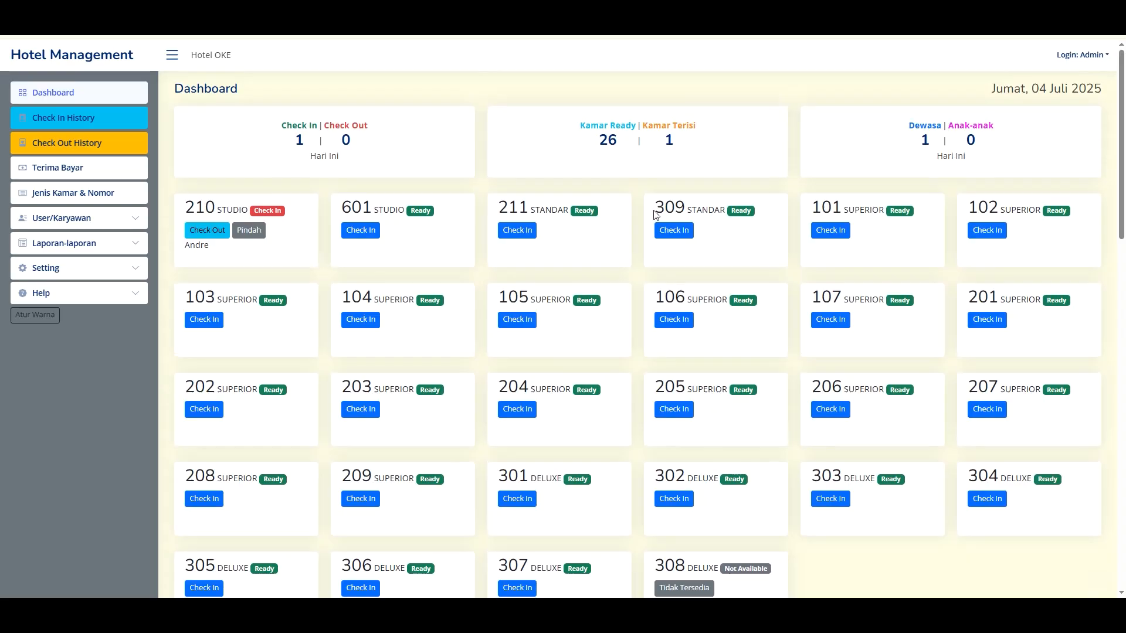
pyautogui.moveTo(469, 227); pyautogui.dragTo(640, 154)
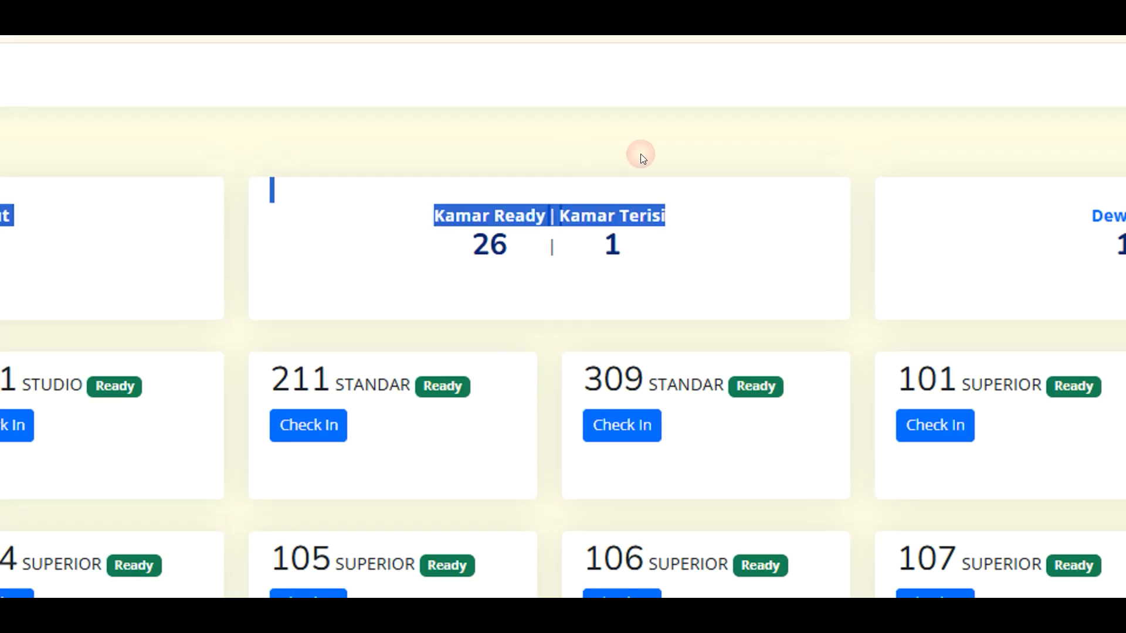
pyautogui.click(631, 229)
pyautogui.moveTo(505, 227); pyautogui.dragTo(489, 226)
pyautogui.scroll(-3, 561, 452)
pyautogui.scroll(3, 465, 580)
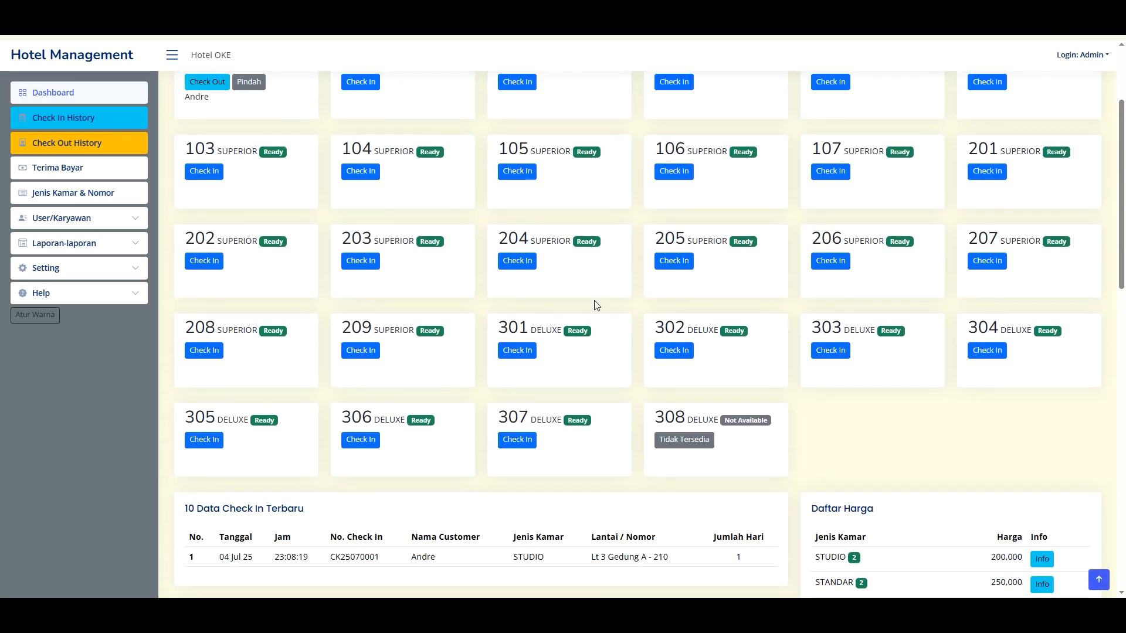
pyautogui.scroll(-1, 479, 264)
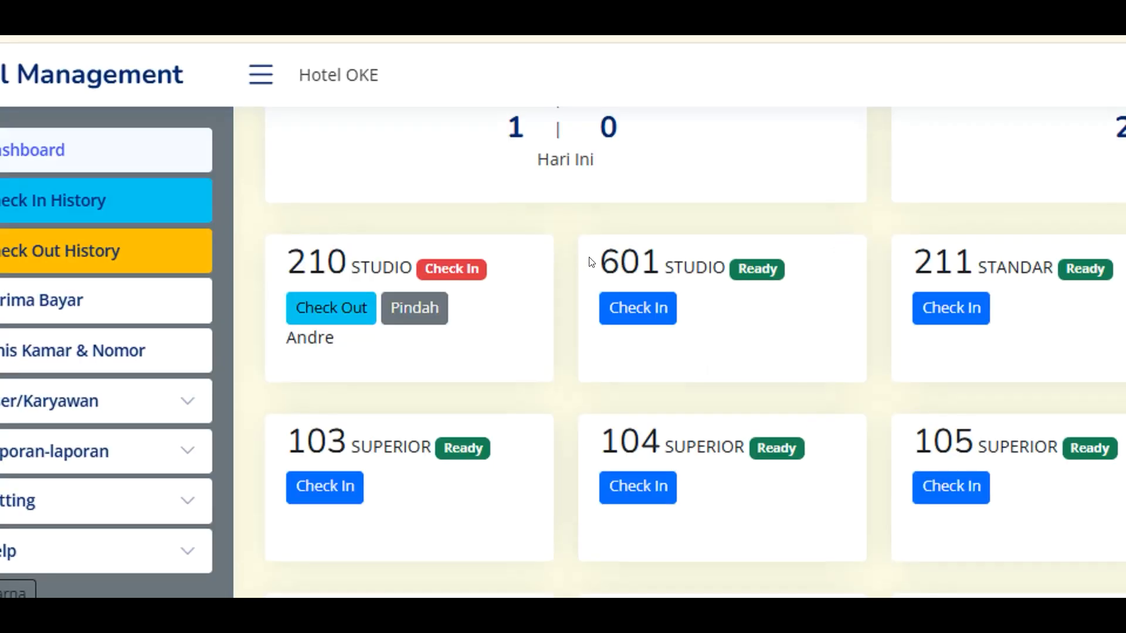
pyautogui.moveTo(338, 147); pyautogui.dragTo(406, 164)
pyautogui.click(406, 165)
pyautogui.scroll(-6, 812, 319)
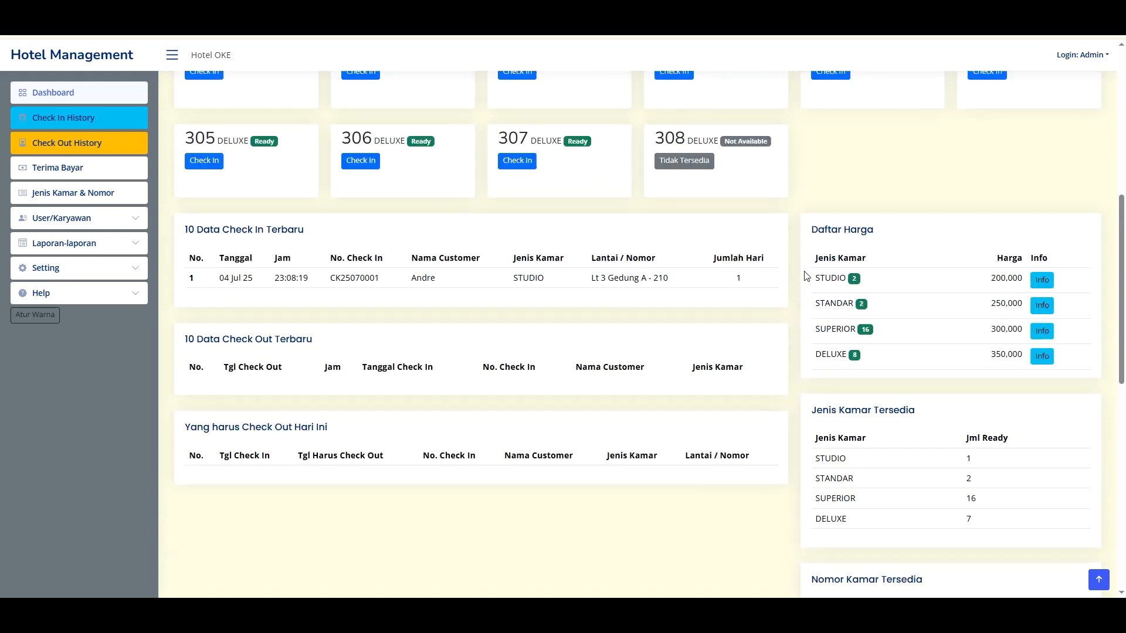
pyautogui.scroll(7, 703, 319)
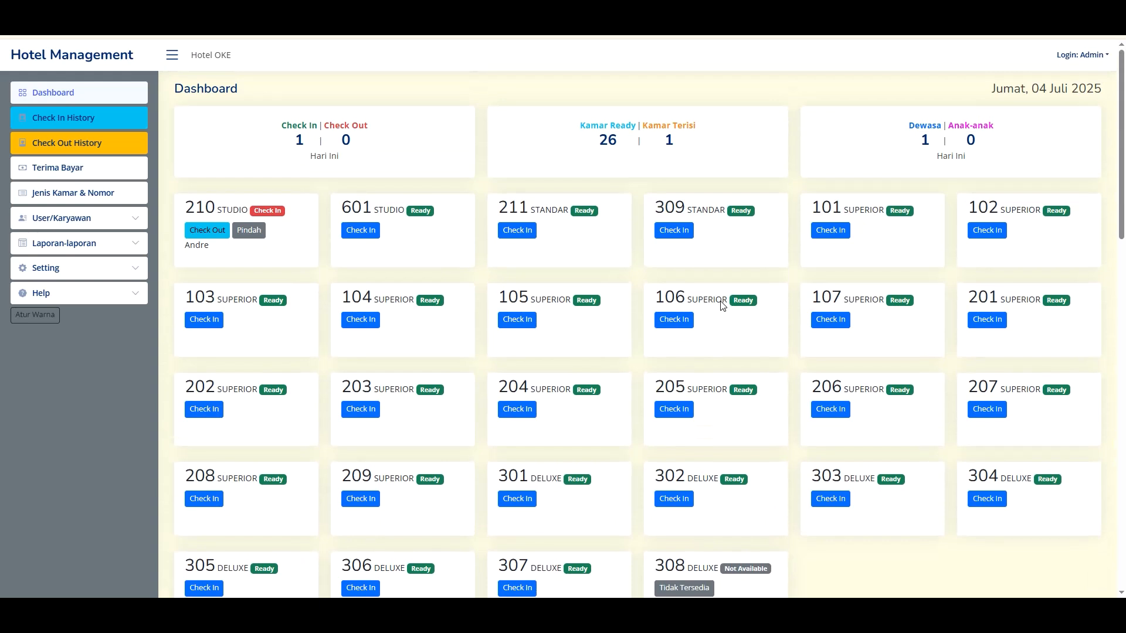
pyautogui.scroll(-8, 615, 361)
pyautogui.scroll(7, 531, 328)
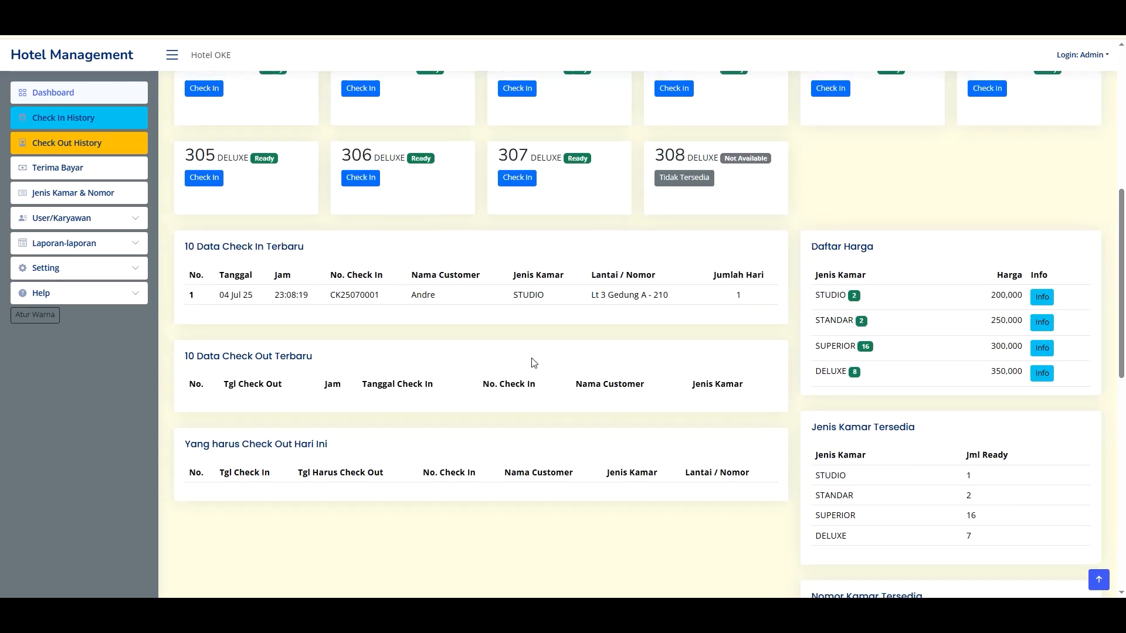
pyautogui.scroll(1, 536, 366)
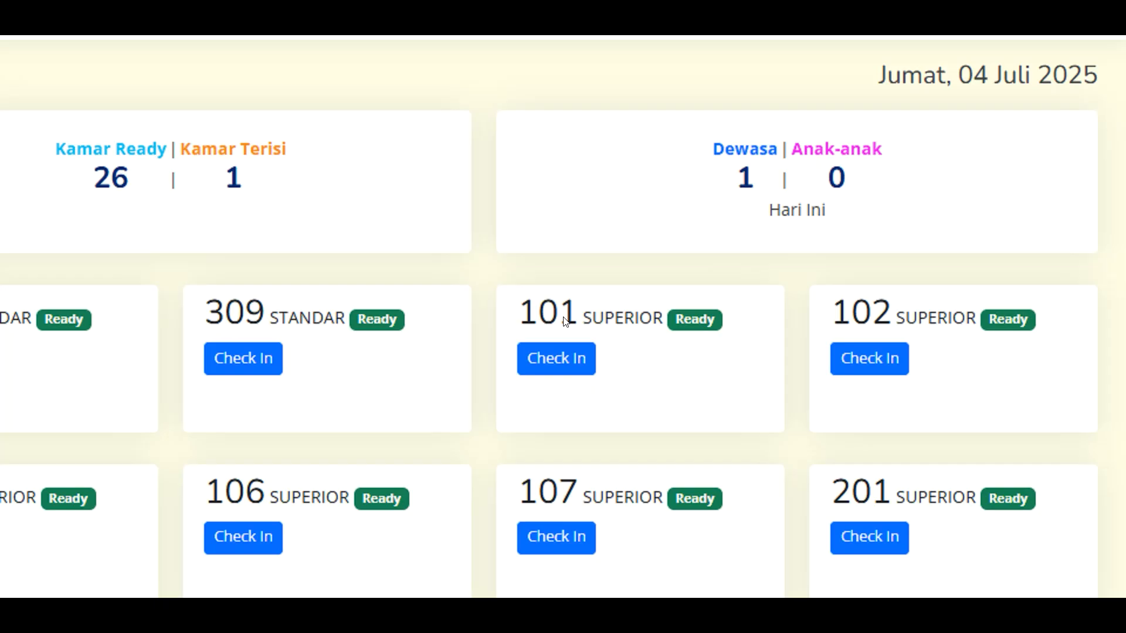
pyautogui.scroll(-3, 559, 273)
pyautogui.scroll(3, 284, 234)
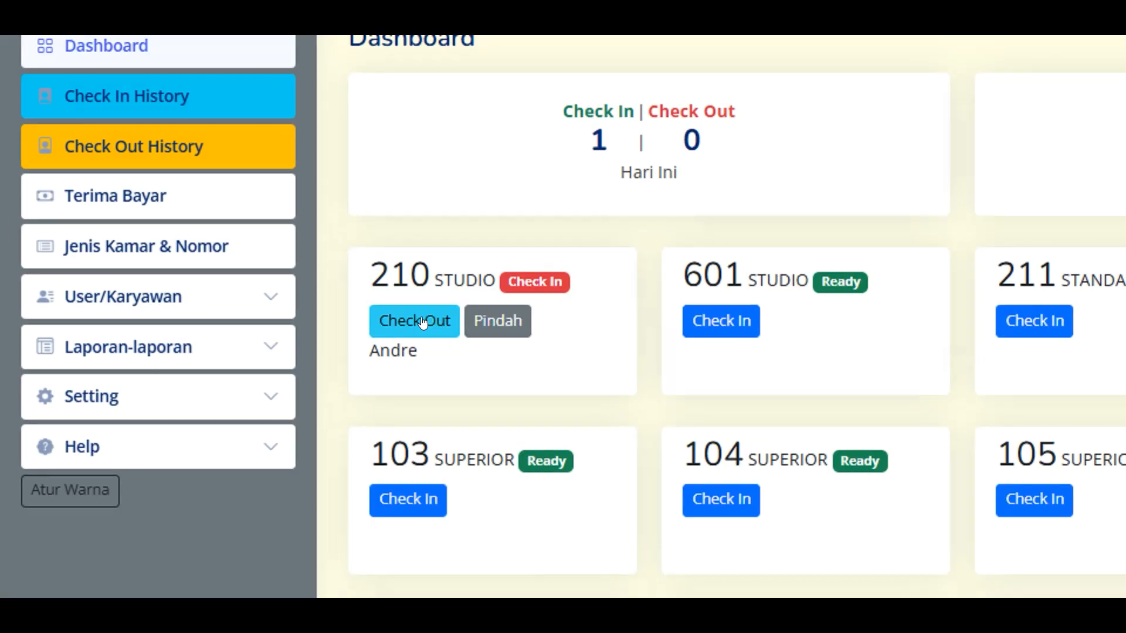
# - Start room 210's checkout and enter a 50000 fine
pyautogui.click(422, 321)
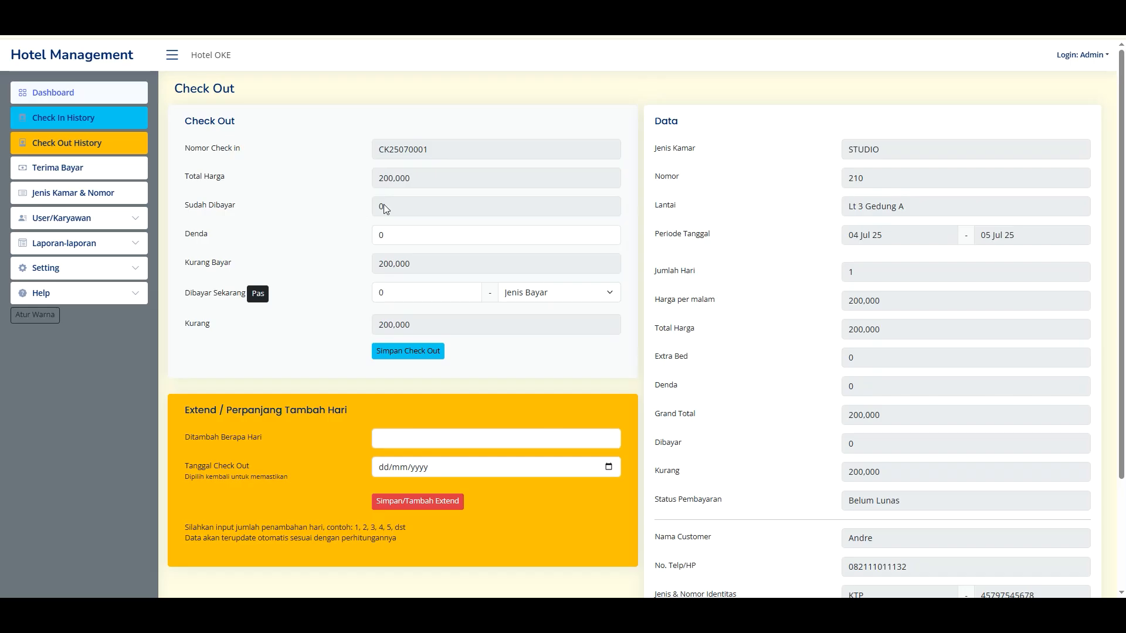
pyautogui.doubleClick(421, 235)
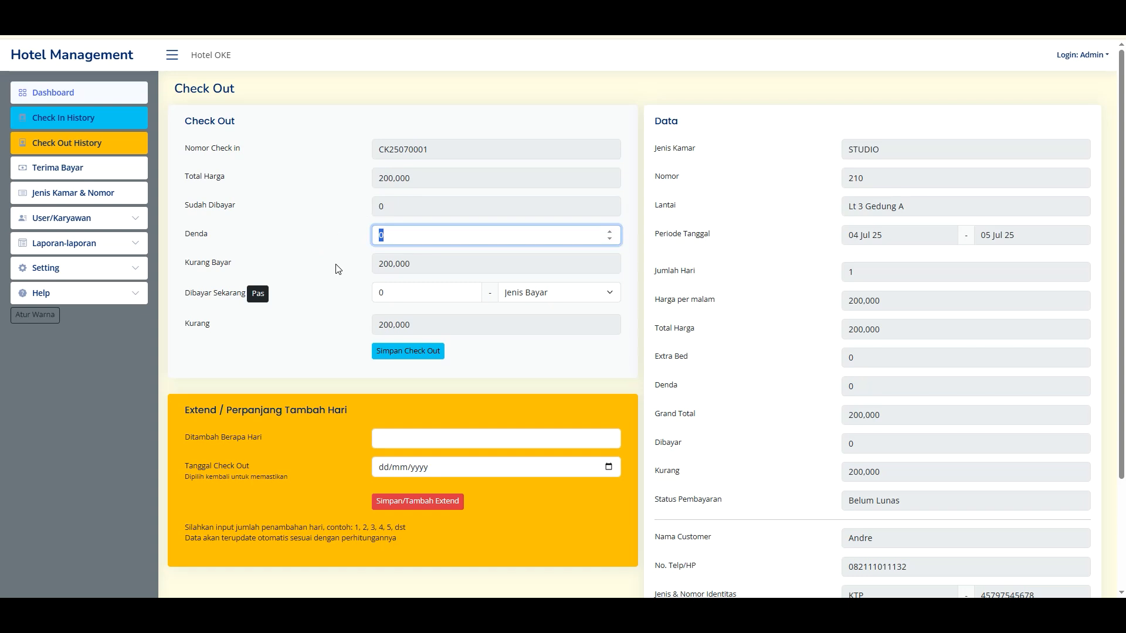
pyautogui.write('50000')
pyautogui.moveTo(440, 238); pyautogui.dragTo(350, 239)
pyautogui.click(333, 240)
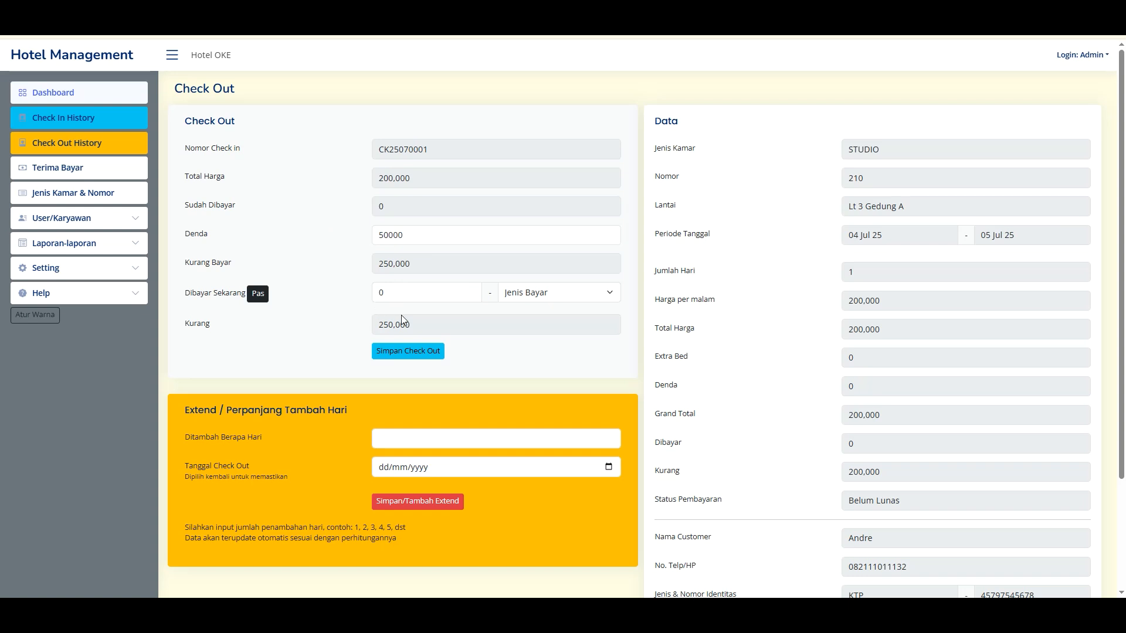
# - Change the fine to 0 and set the amount paid now to the exact 200000 due
pyautogui.moveTo(426, 297); pyautogui.dragTo(363, 293)
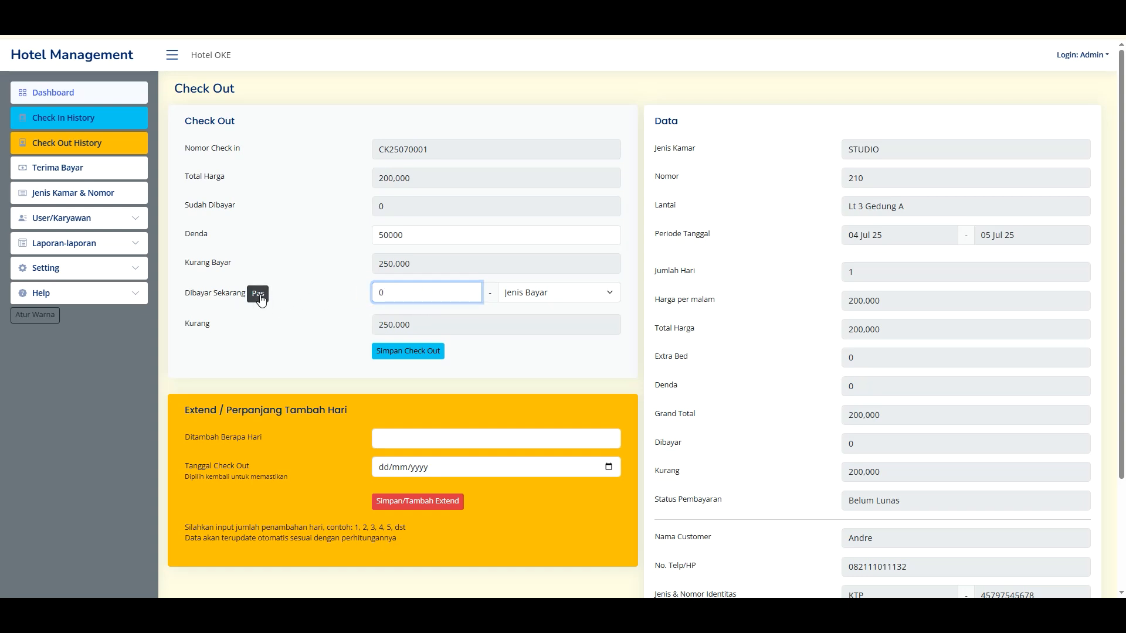
pyautogui.click(258, 295)
pyautogui.doubleClick(440, 296)
pyautogui.click(346, 296)
pyautogui.moveTo(437, 245); pyautogui.dragTo(319, 234)
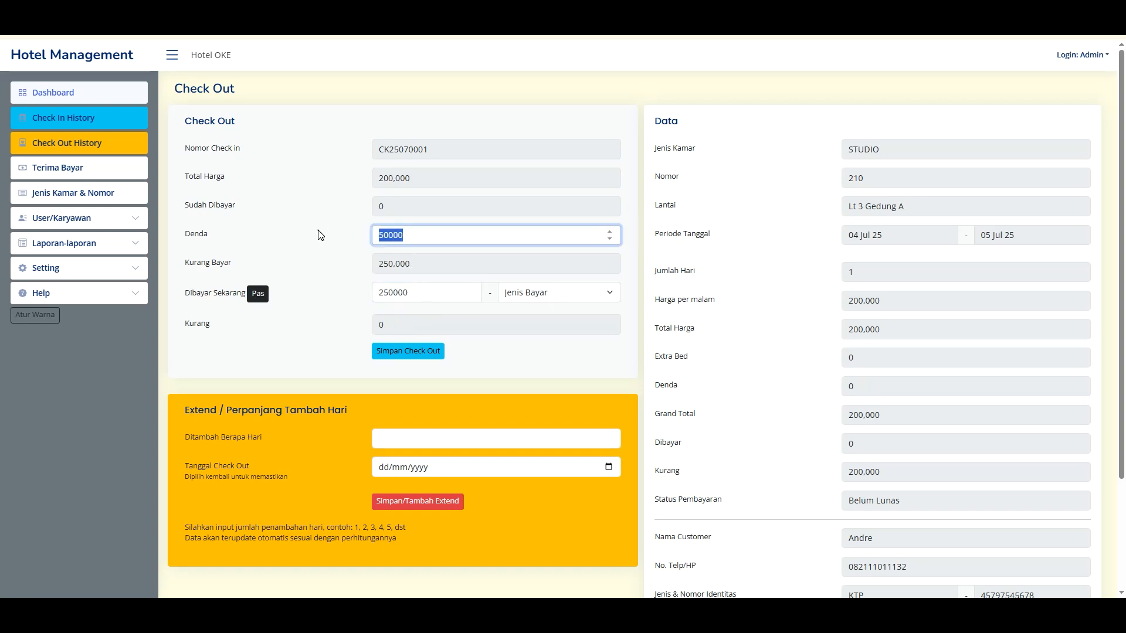
pyautogui.write('0')
pyautogui.click(254, 293)
# - Choose Cash as the payment type and look over the extension section
pyautogui.click(537, 294)
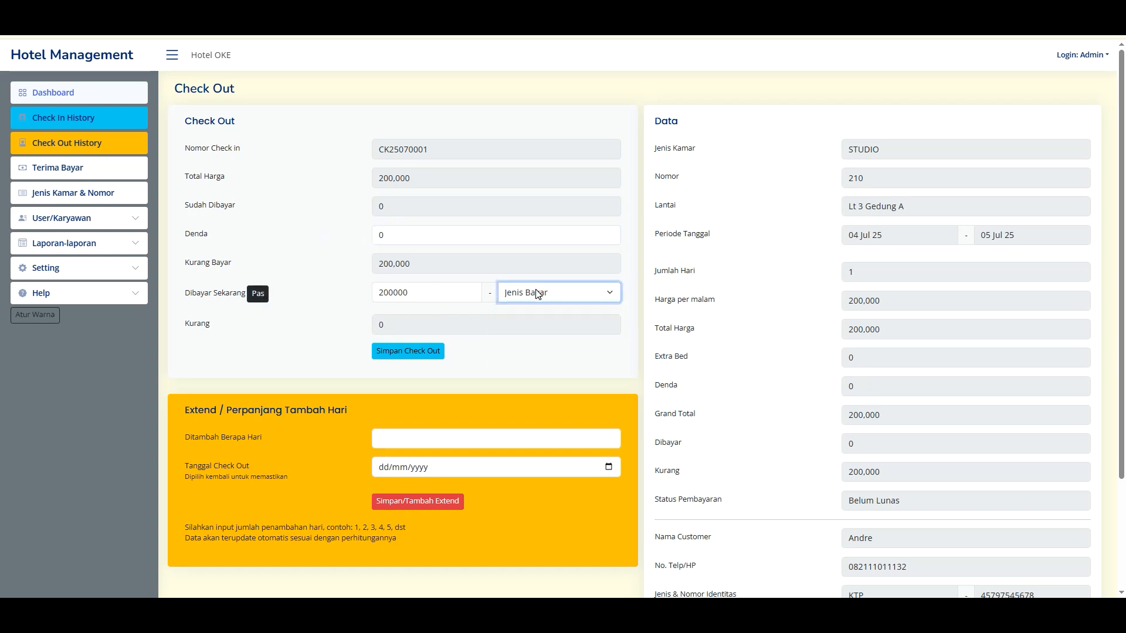
pyautogui.click(421, 357)
pyautogui.click(540, 292)
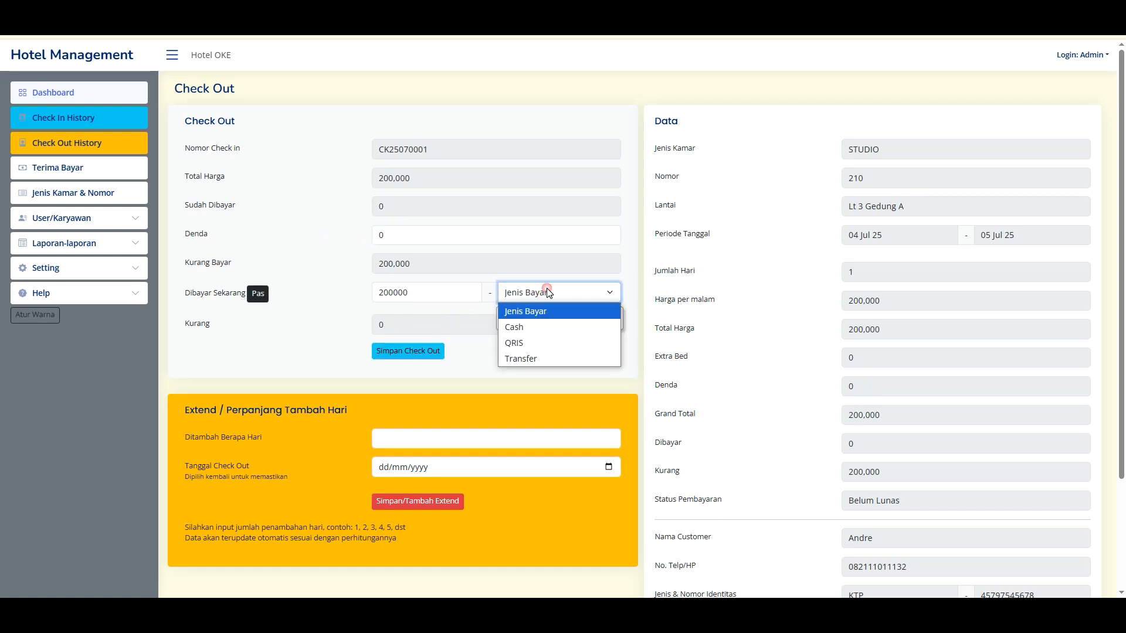
pyautogui.click(537, 328)
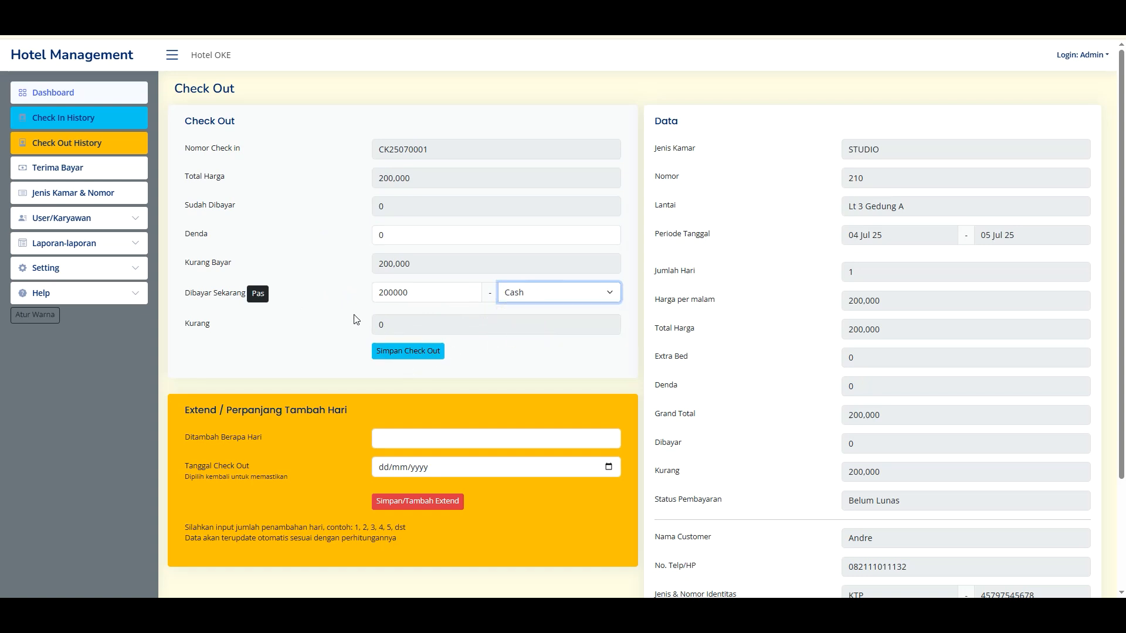
pyautogui.scroll(-1, 364, 306)
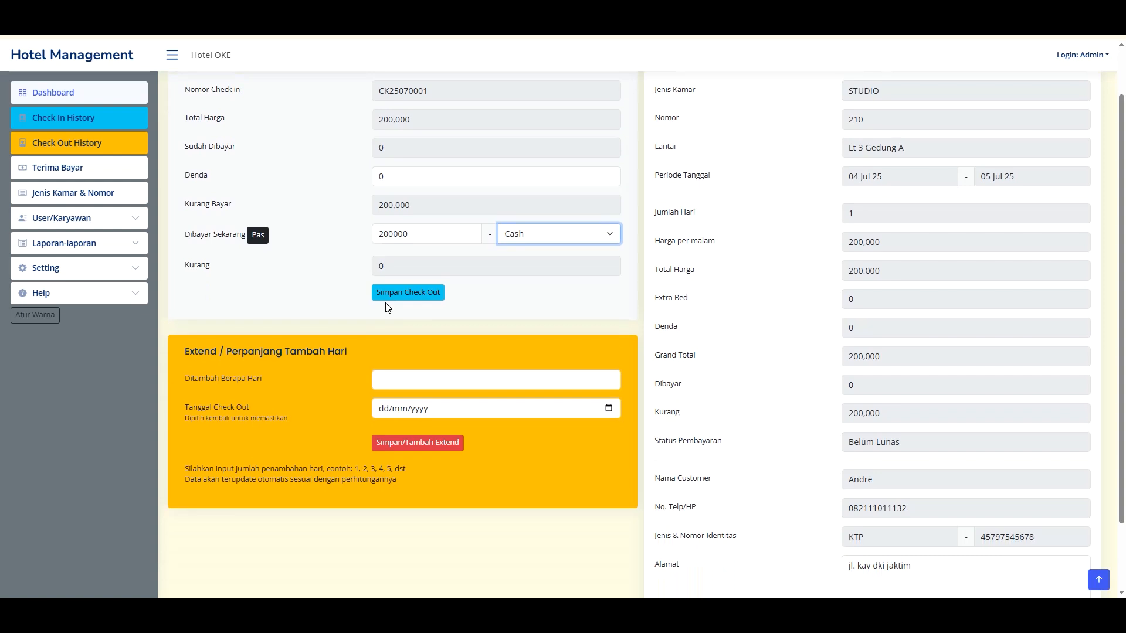
pyautogui.scroll(1, 325, 199)
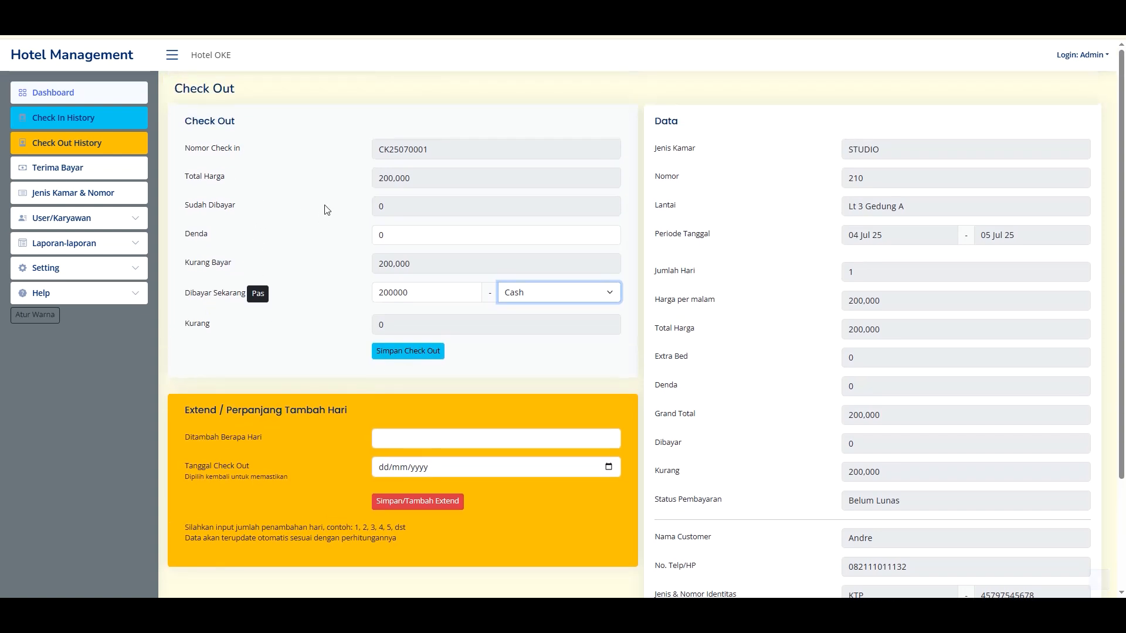
pyautogui.scroll(-1, 340, 281)
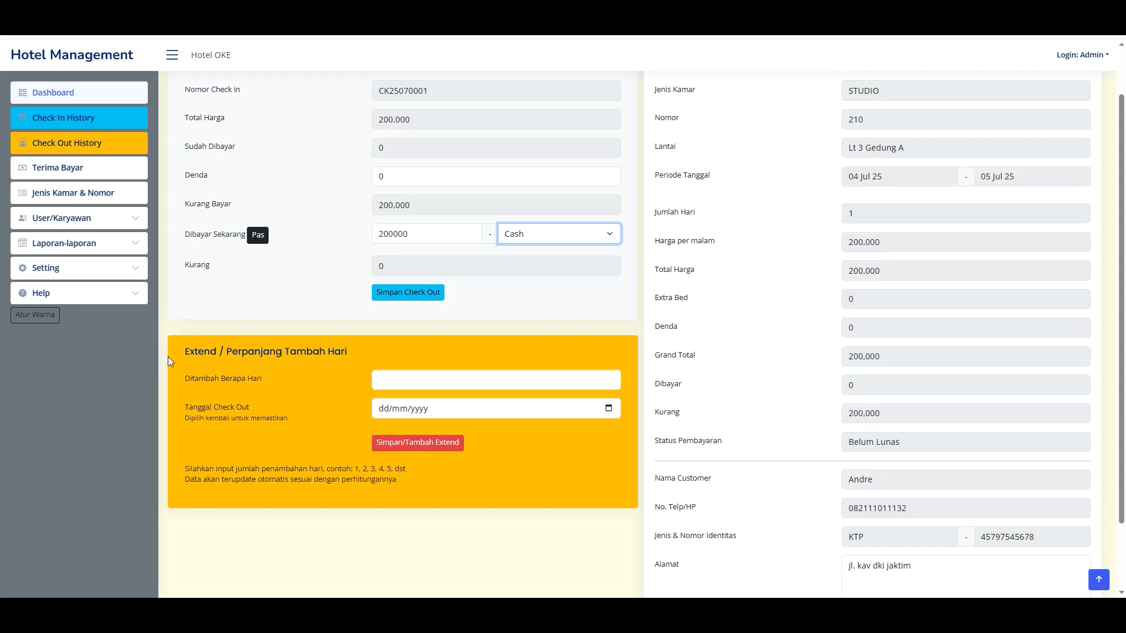
pyautogui.moveTo(221, 352); pyautogui.dragTo(327, 367)
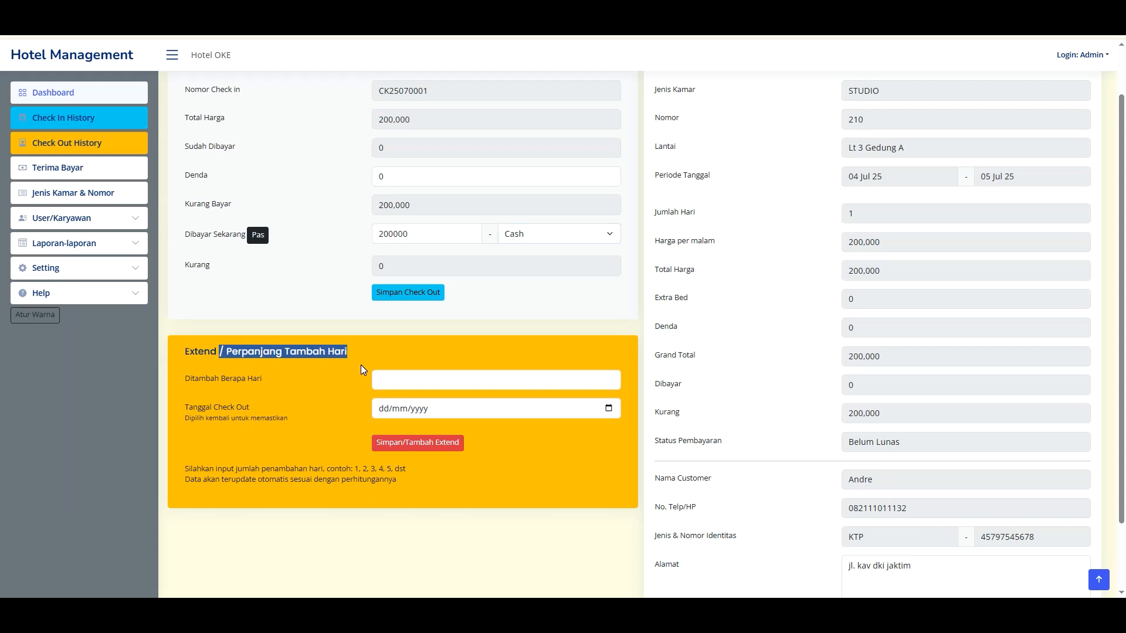
pyautogui.click(261, 374)
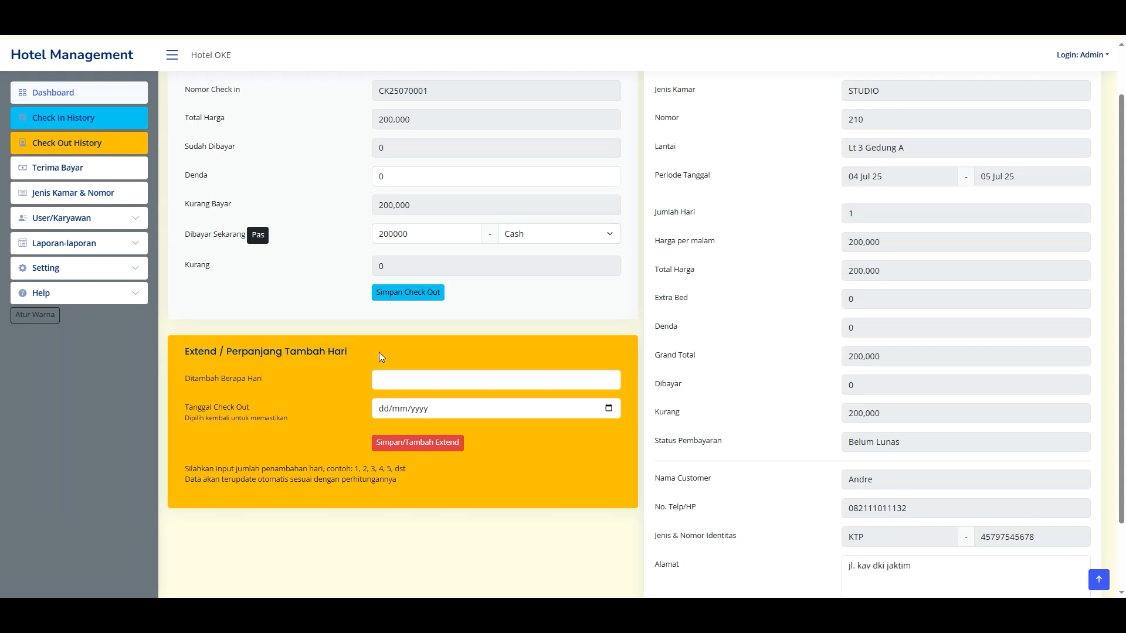
# - Enter 1 extra day and pick 7 July 2025 as the new checkout date
pyautogui.click(399, 384)
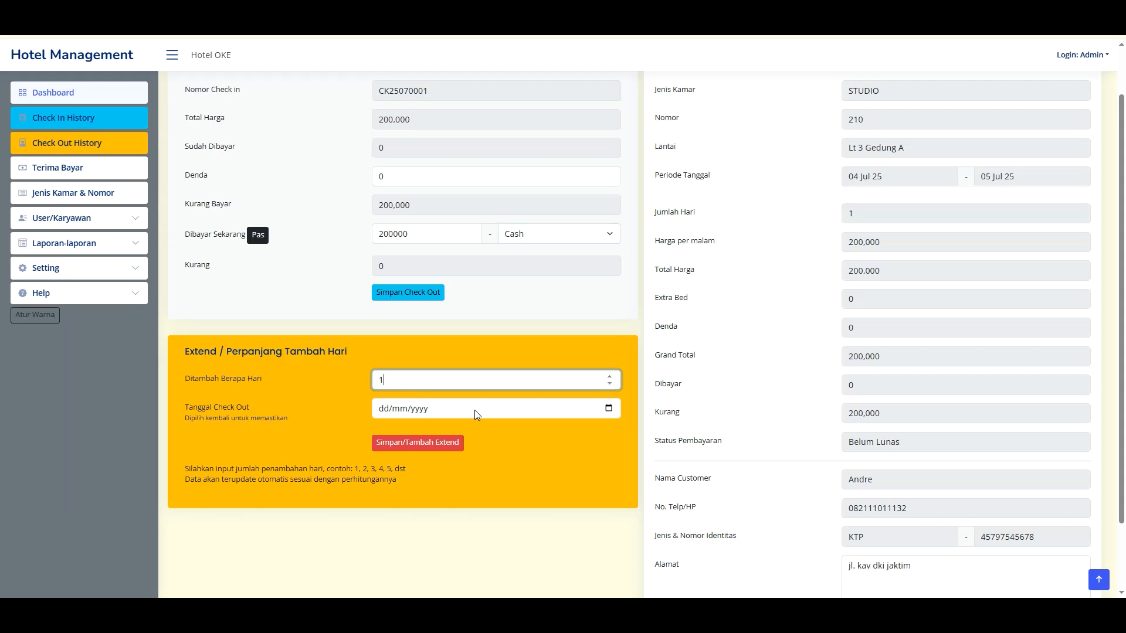
pyautogui.click(608, 409)
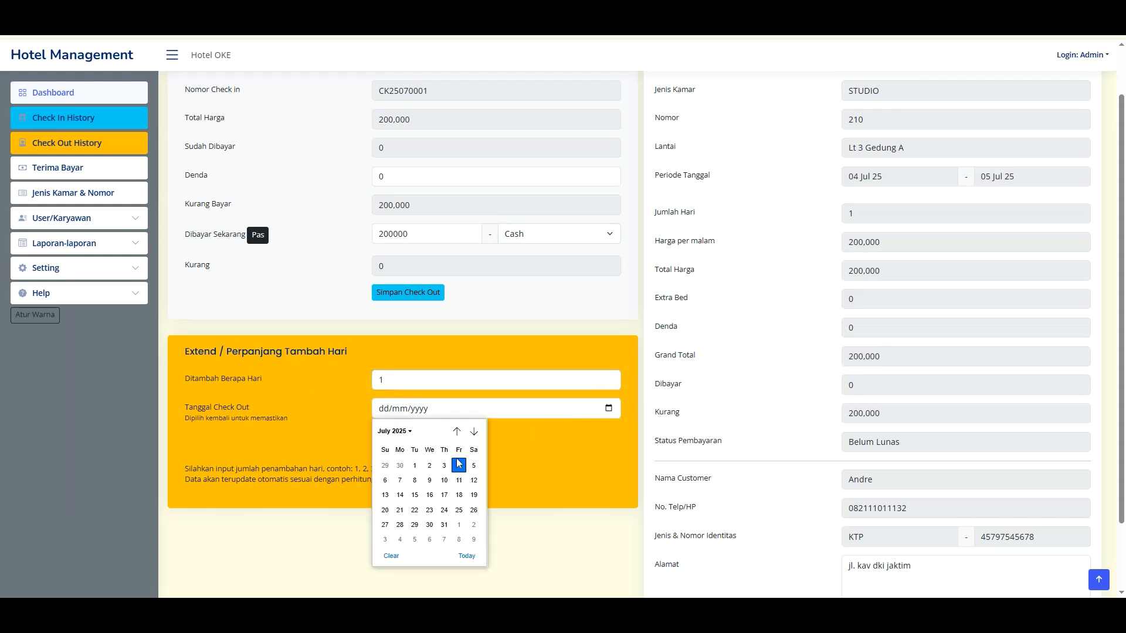
pyautogui.click(404, 482)
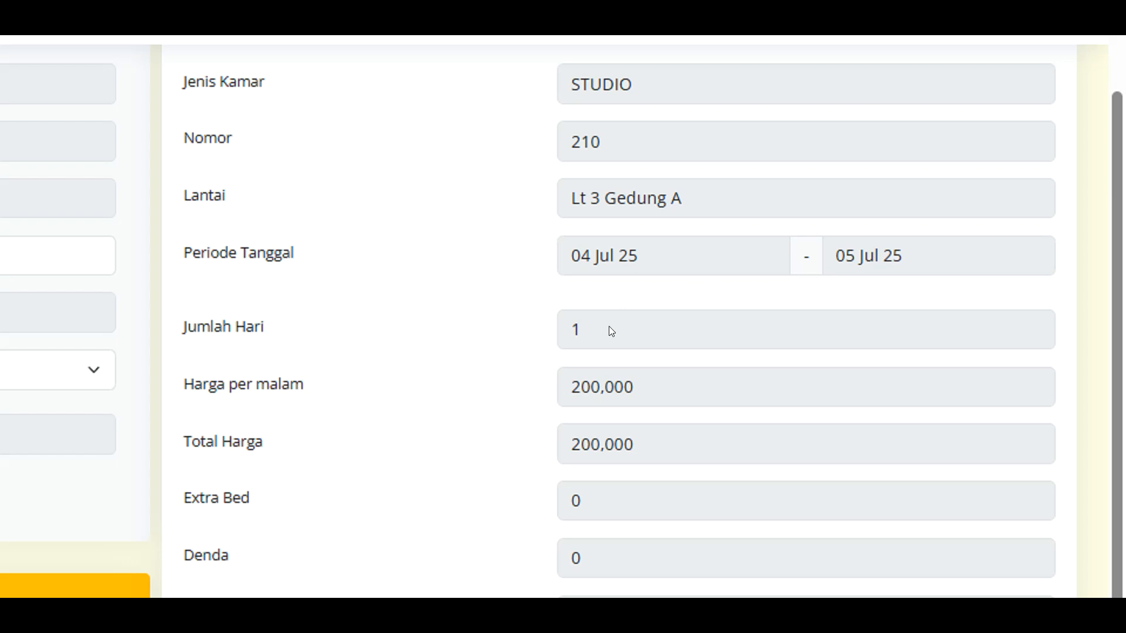
pyautogui.moveTo(867, 212); pyautogui.dragTo(827, 214)
pyautogui.click(527, 329)
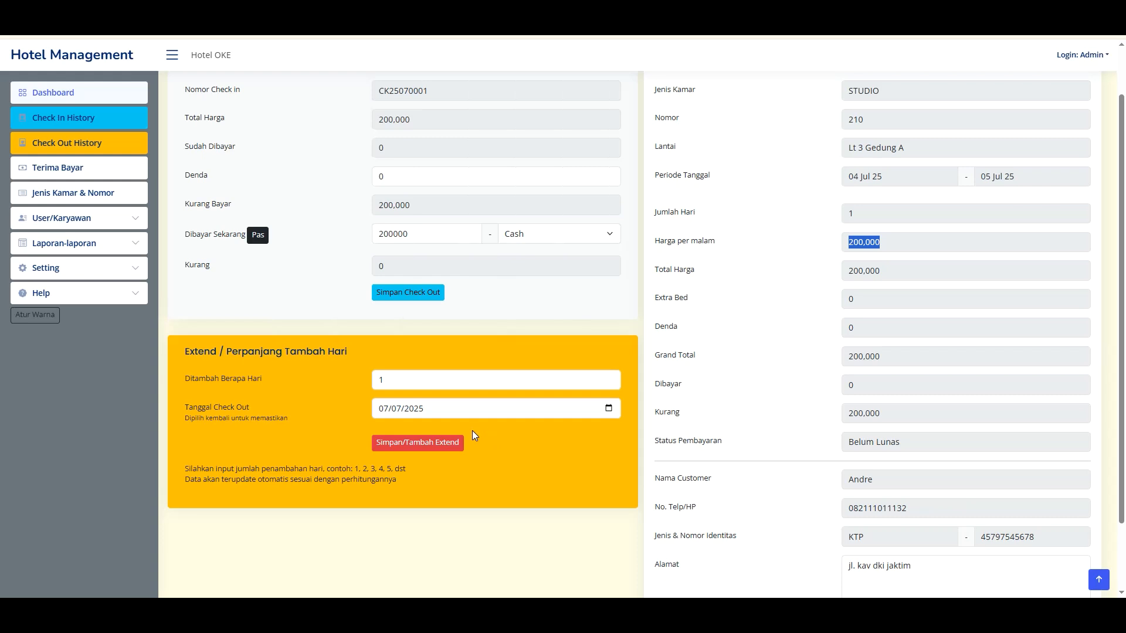
pyautogui.scroll(1, 399, 376)
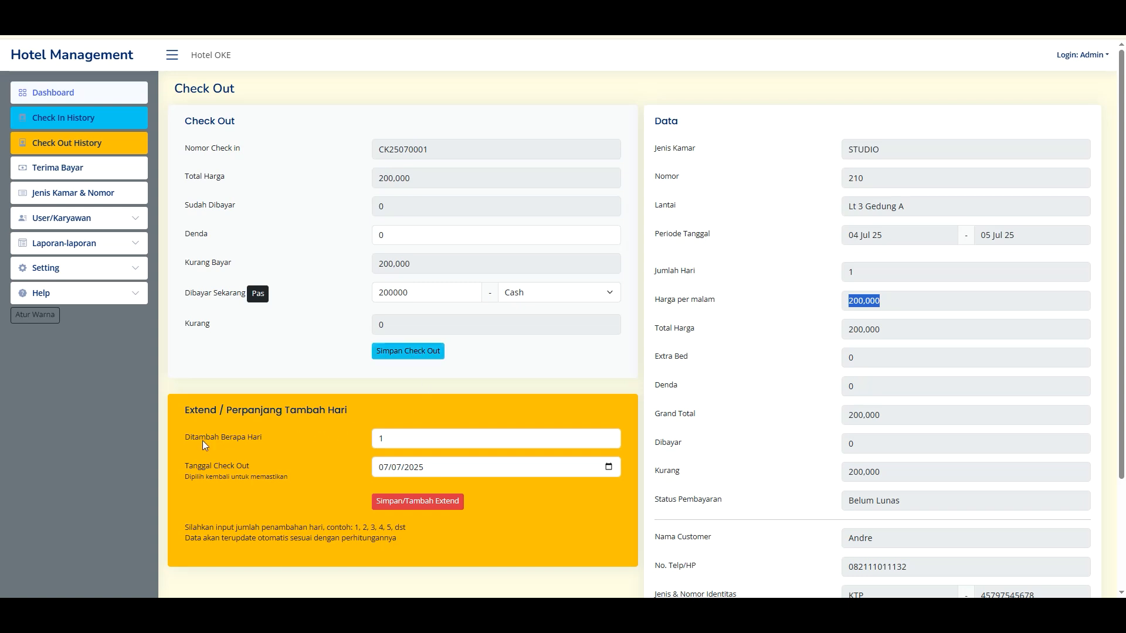
pyautogui.moveTo(205, 412); pyautogui.dragTo(343, 410)
pyautogui.click(356, 410)
# - Save and confirm room 210's checkout, then check its 04 Jul 25 23:17:36, 200,000 paid, Lunas record
pyautogui.click(817, 632)
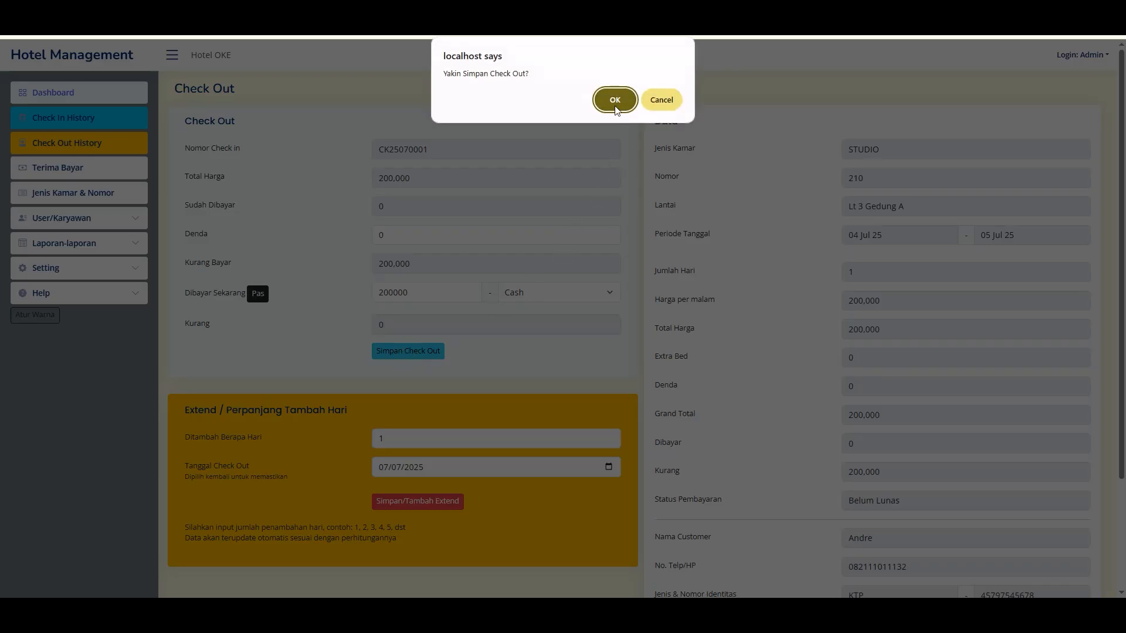
pyautogui.click(615, 102)
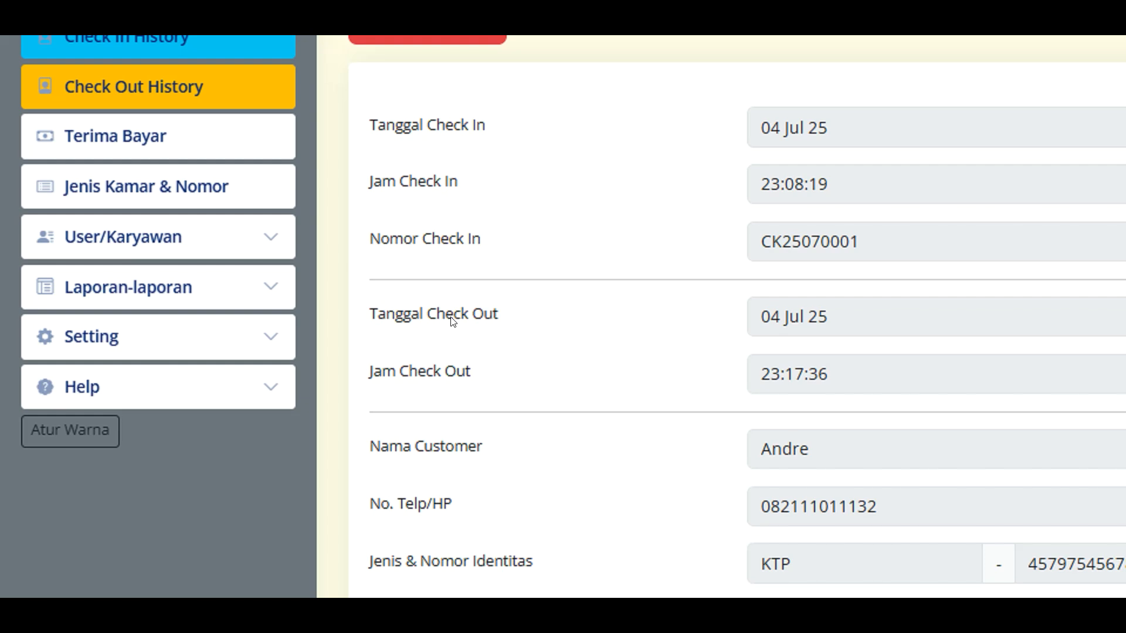
pyautogui.moveTo(463, 317); pyautogui.dragTo(736, 310)
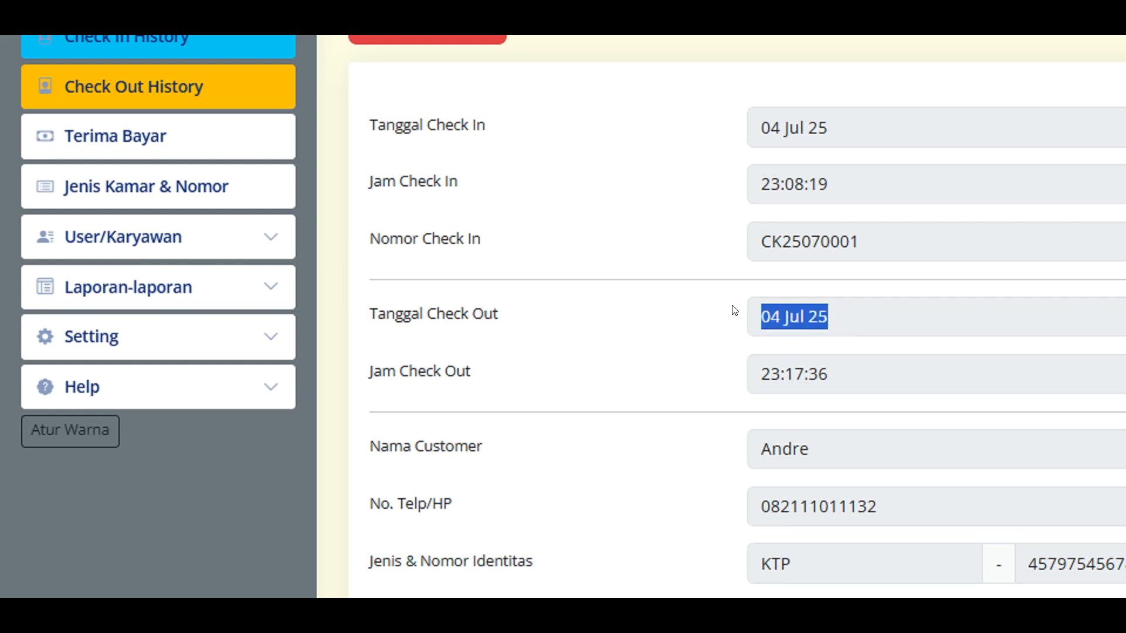
pyautogui.click(845, 343)
pyautogui.moveTo(860, 382); pyautogui.dragTo(719, 373)
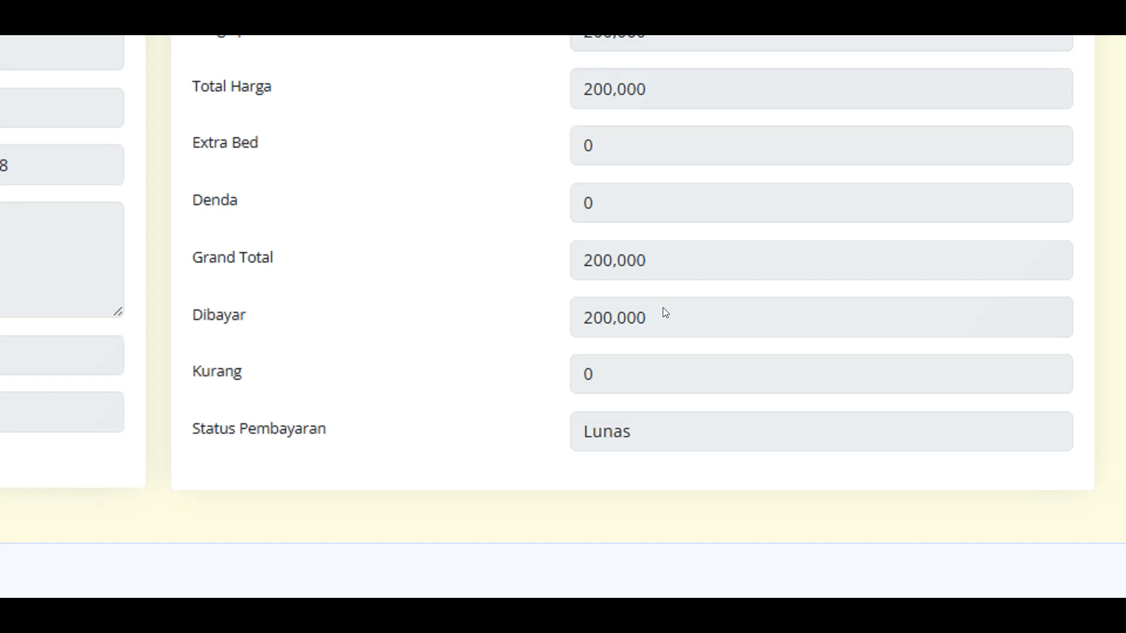
pyautogui.moveTo(662, 307); pyautogui.dragTo(544, 306)
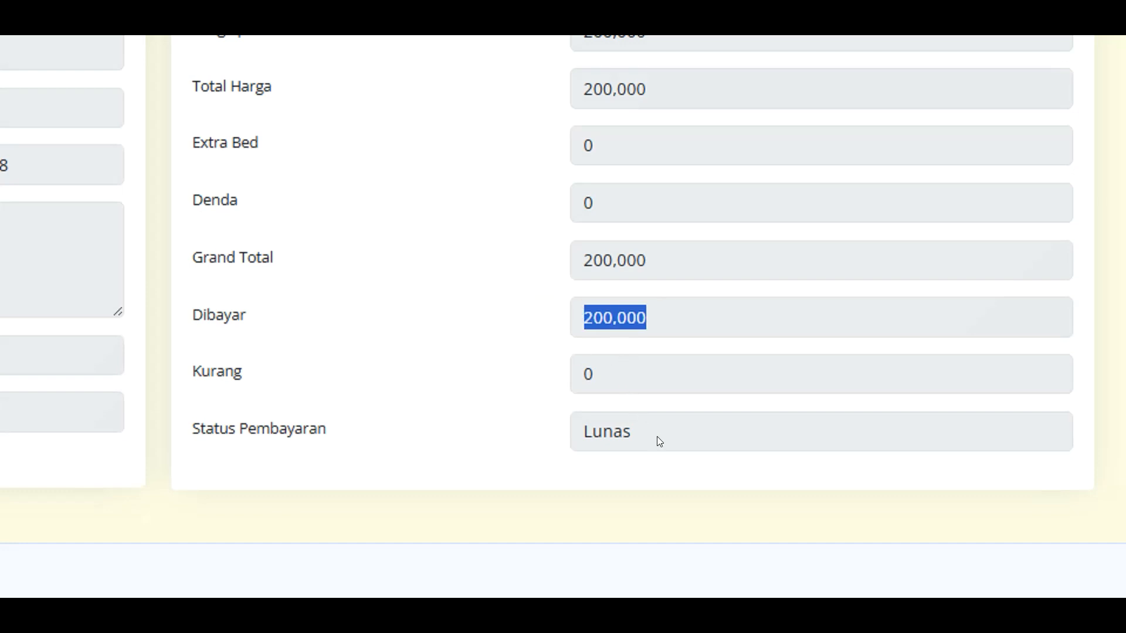
pyautogui.moveTo(657, 436); pyautogui.dragTo(546, 421)
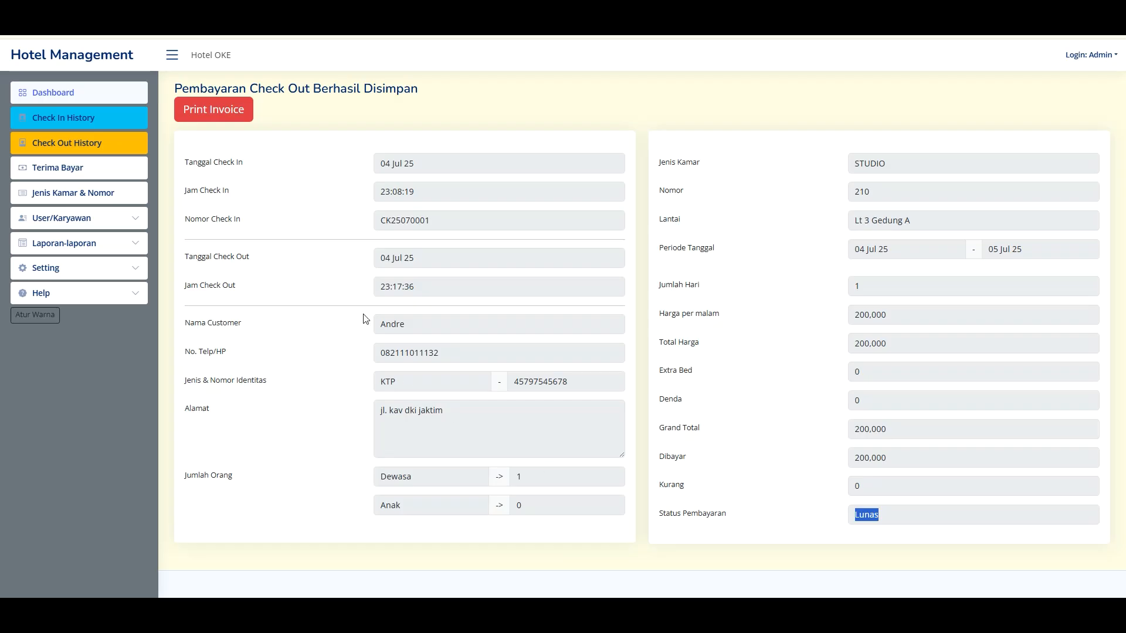
# - Cancel the invoice's print preview and zoom the invoice page up to 200%
pyautogui.click(233, 115)
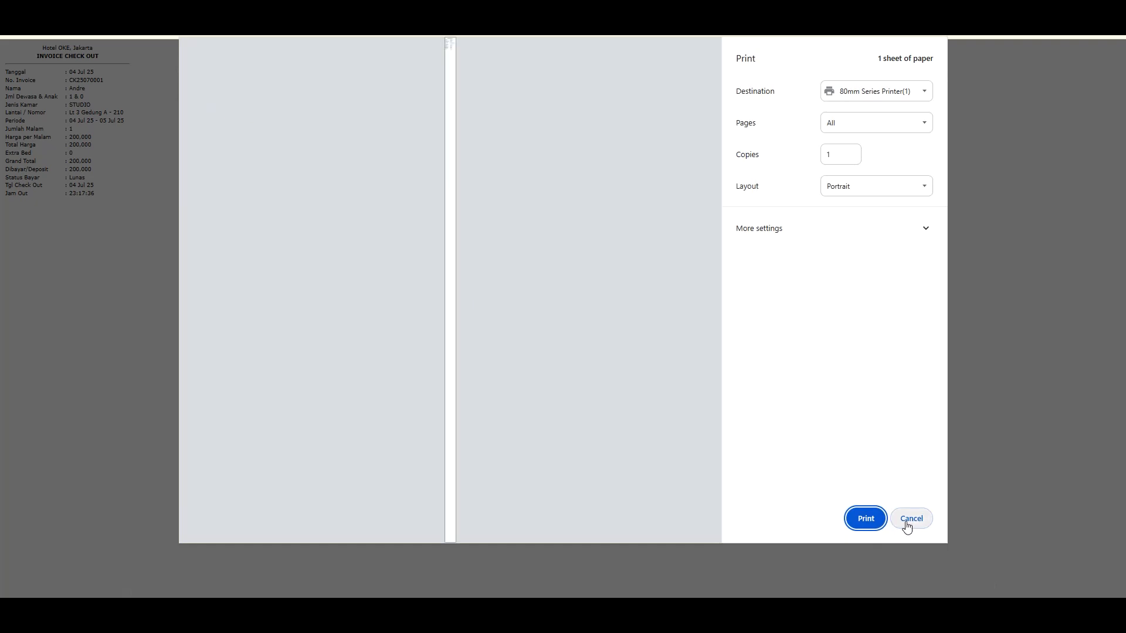
pyautogui.click(906, 522)
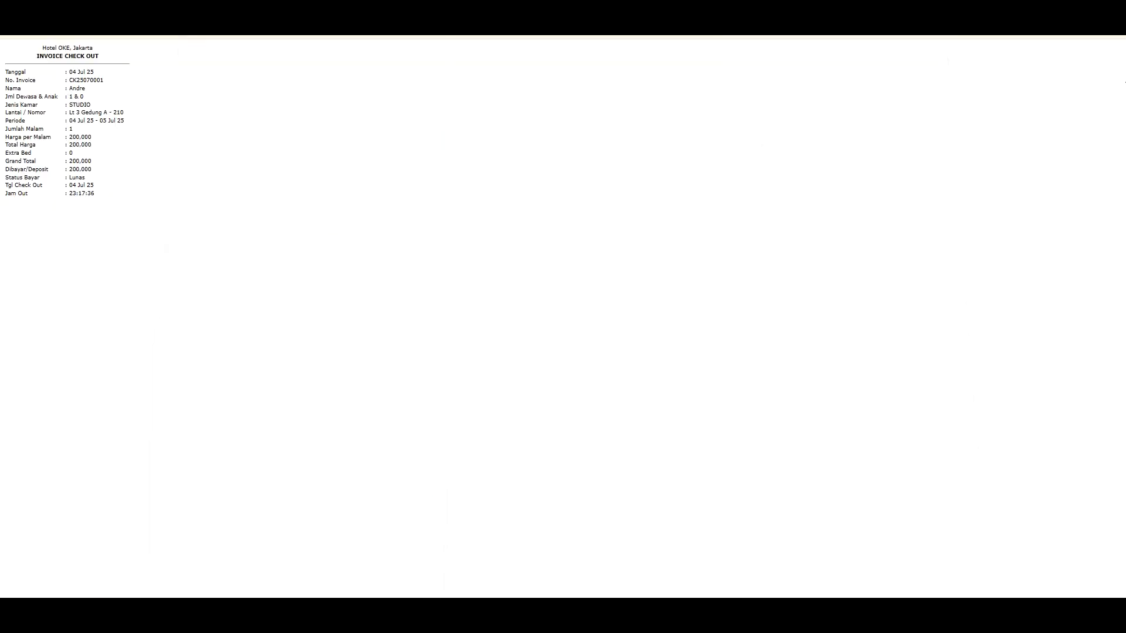
pyautogui.click(1112, 38)
pyautogui.click(1080, 291)
pyautogui.click(1084, 292)
pyautogui.click(1084, 292)
pyautogui.click(1084, 292)
pyautogui.click(1084, 292)
pyautogui.click(1084, 292)
pyautogui.click(586, 255)
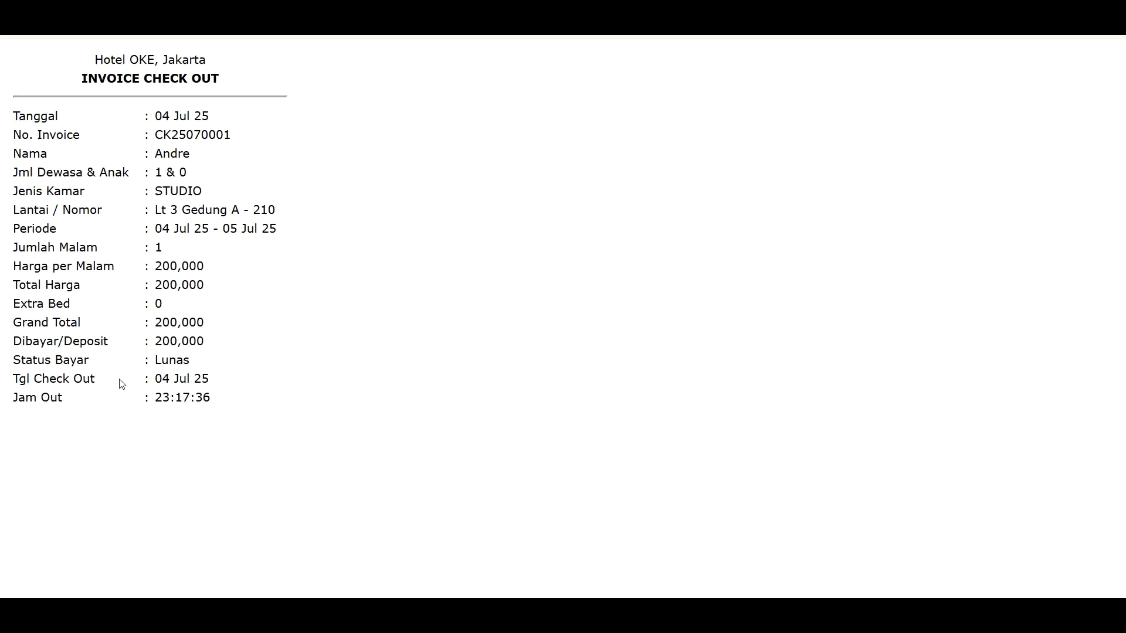
# - Highlight the invoice's check-out date, check-out time 23:17:36, and grand total and deposit amounts
pyautogui.moveTo(102, 374); pyautogui.dragTo(218, 379)
pyautogui.click(218, 379)
pyautogui.moveTo(134, 399); pyautogui.dragTo(219, 399)
pyautogui.click(215, 397)
pyautogui.moveTo(66, 323); pyautogui.dragTo(204, 349)
pyautogui.click(203, 348)
# - Zoom the invoice page out three steps, then return to the room dashboard
pyautogui.click(1116, 34)
pyautogui.click(1032, 292)
pyautogui.click(1031, 291)
pyautogui.click(1032, 291)
pyautogui.click(1032, 292)
pyautogui.click(1032, 291)
pyautogui.click(1032, 291)
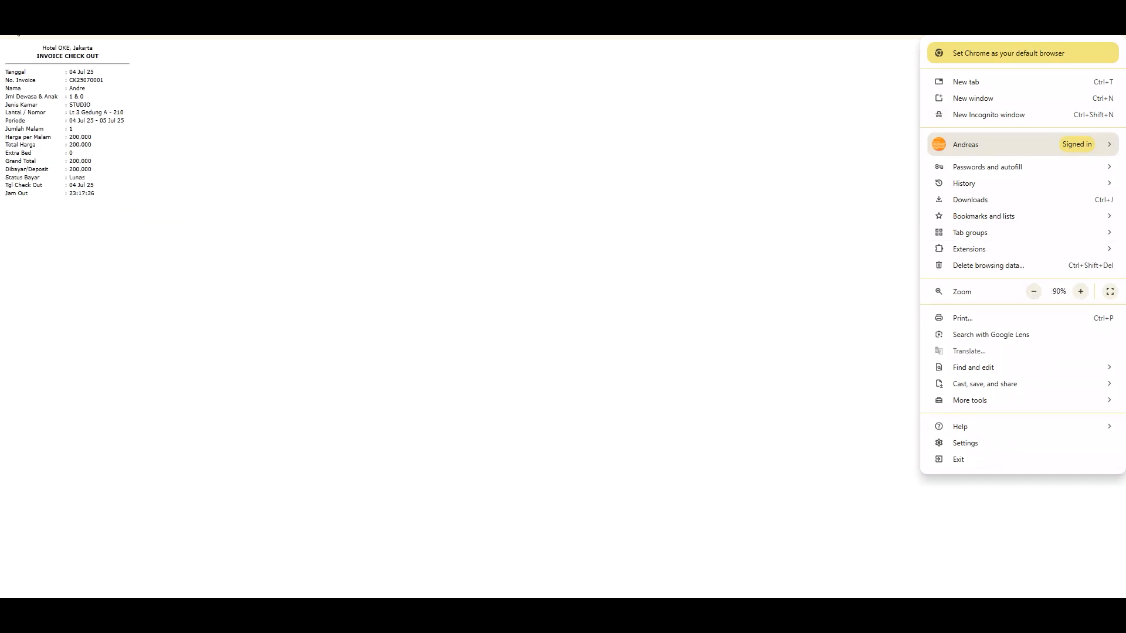
pyautogui.click(14, 27)
pyautogui.click(59, 91)
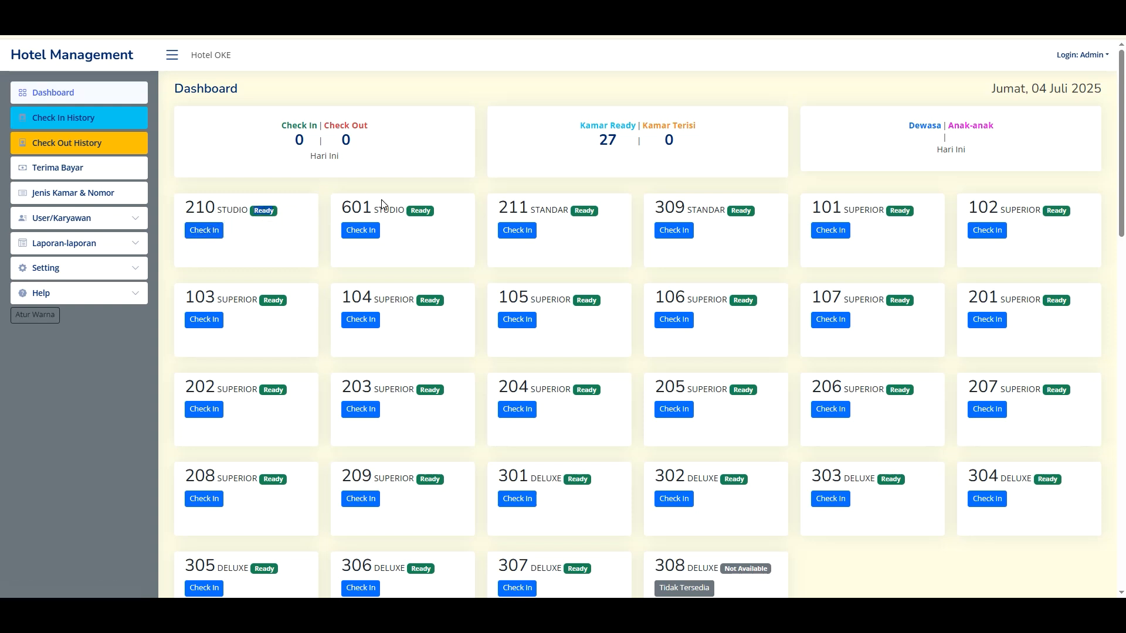
# - Open room 210's Check In form to confirm it is available, then go back to the Dashboard
pyautogui.click(216, 233)
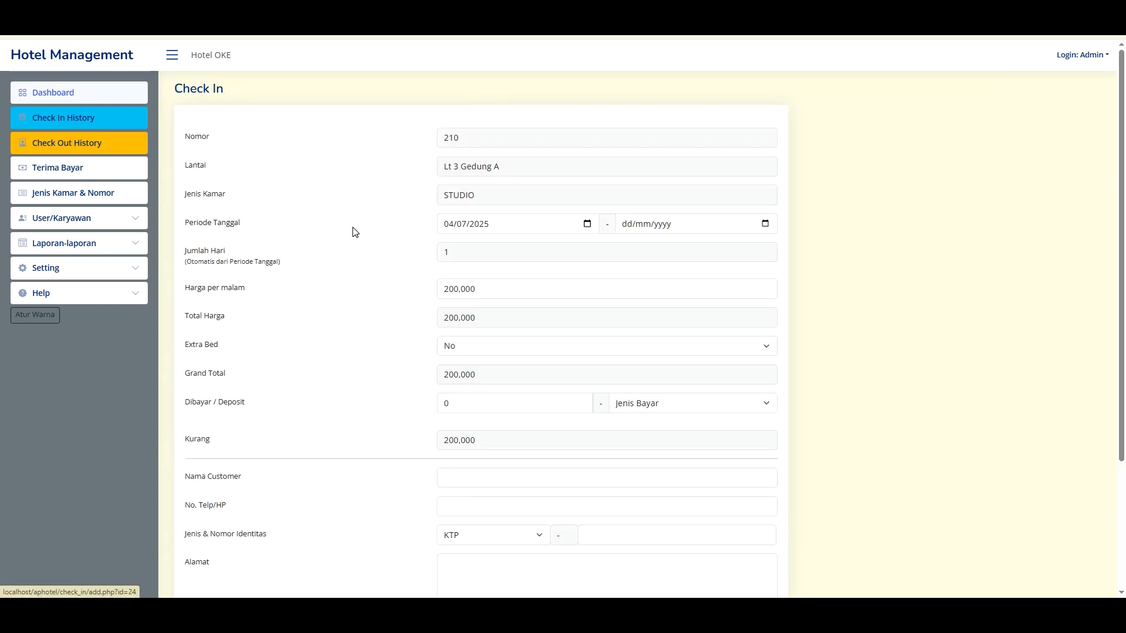
pyautogui.click(17, 26)
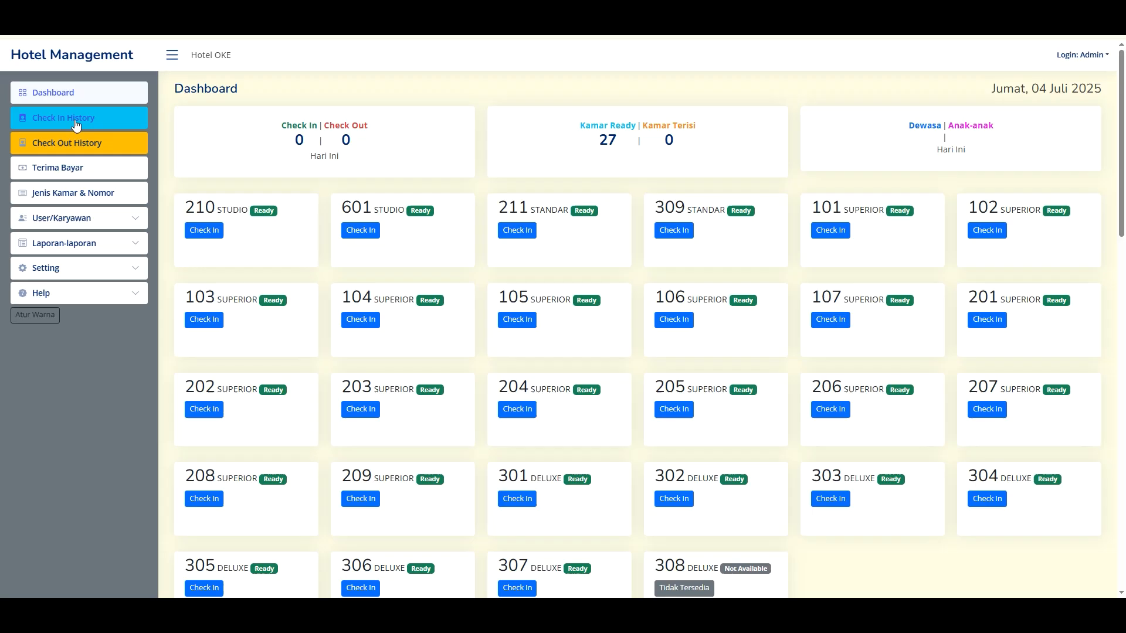
# - Review the Check In and Check Out histories, highlighting room 210's check-out date and time
pyautogui.click(75, 118)
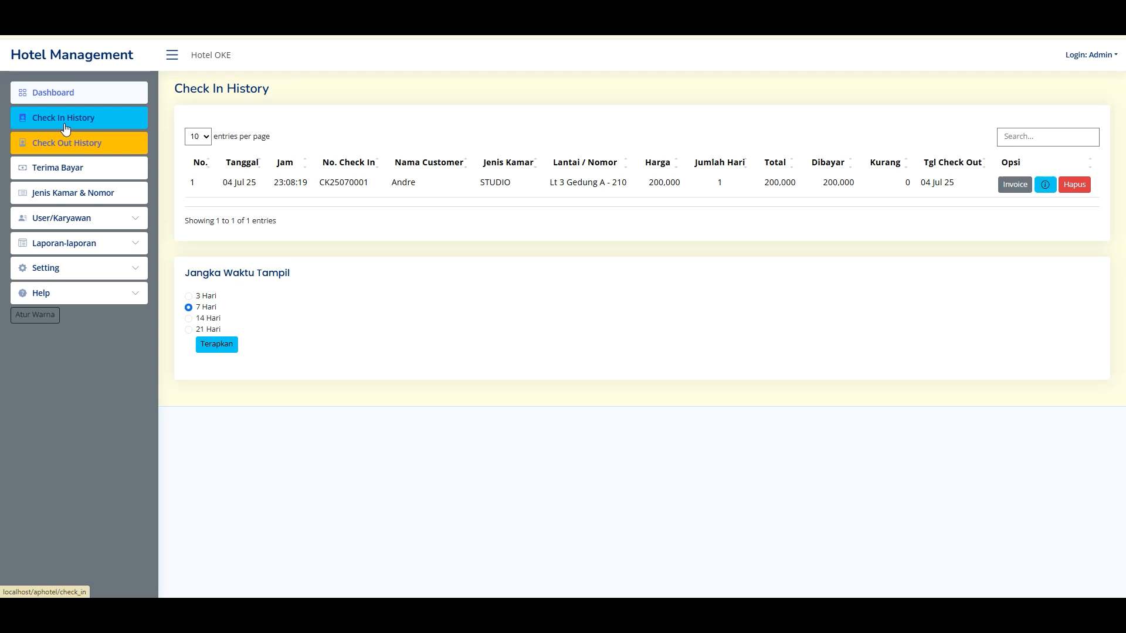
pyautogui.moveTo(934, 185); pyautogui.dragTo(955, 183)
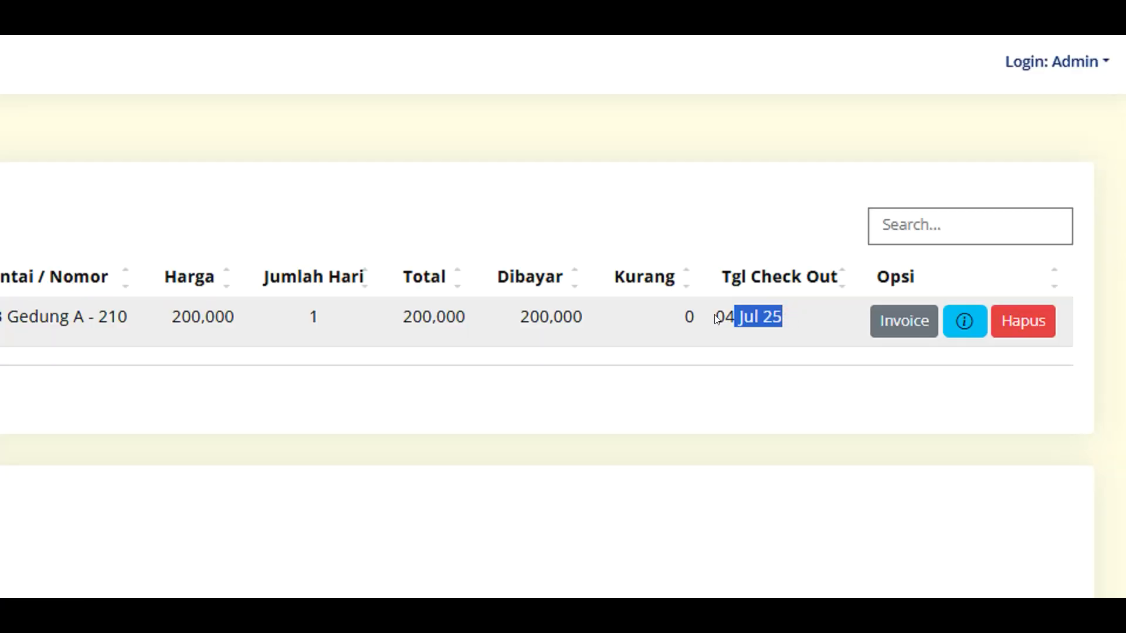
pyautogui.moveTo(716, 318); pyautogui.dragTo(759, 316)
pyautogui.click(754, 301)
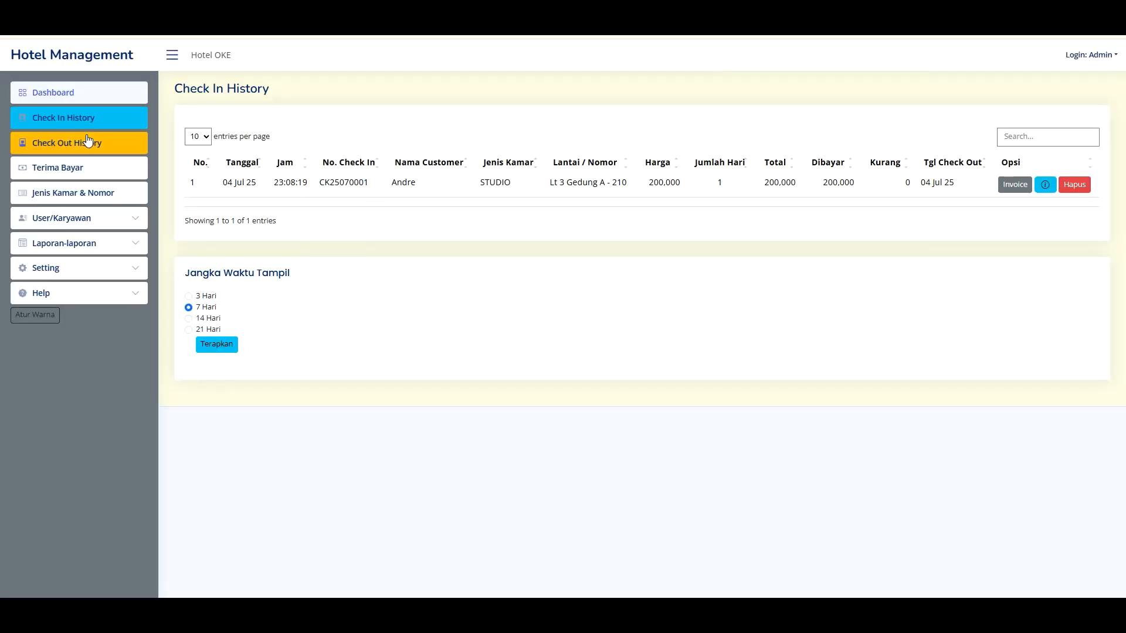
pyautogui.click(84, 144)
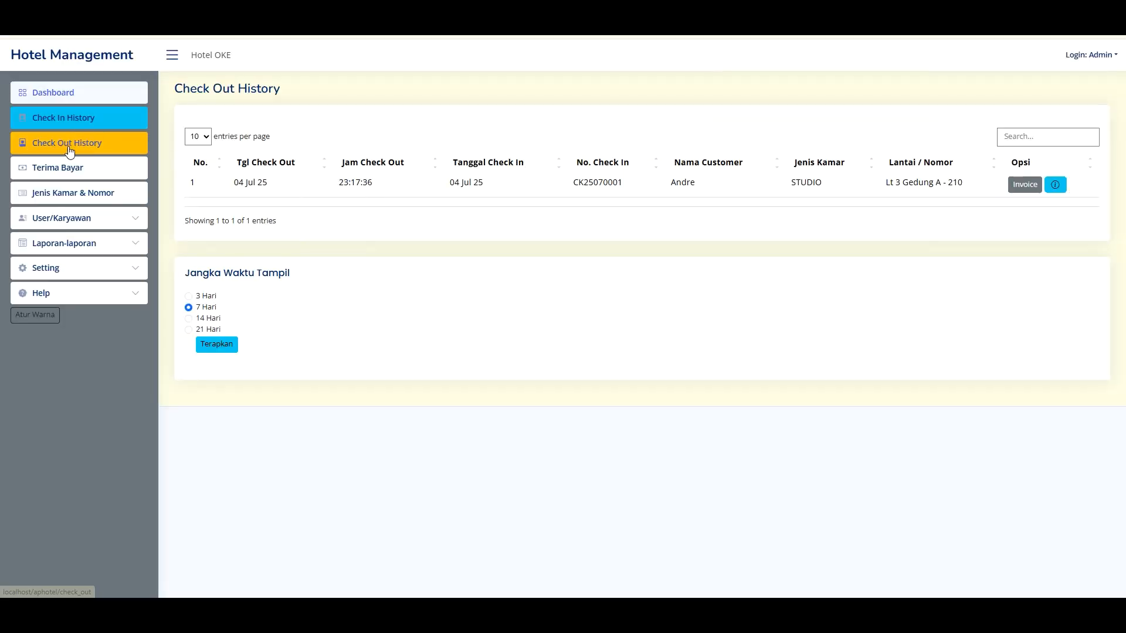
pyautogui.moveTo(338, 182); pyautogui.dragTo(490, 182)
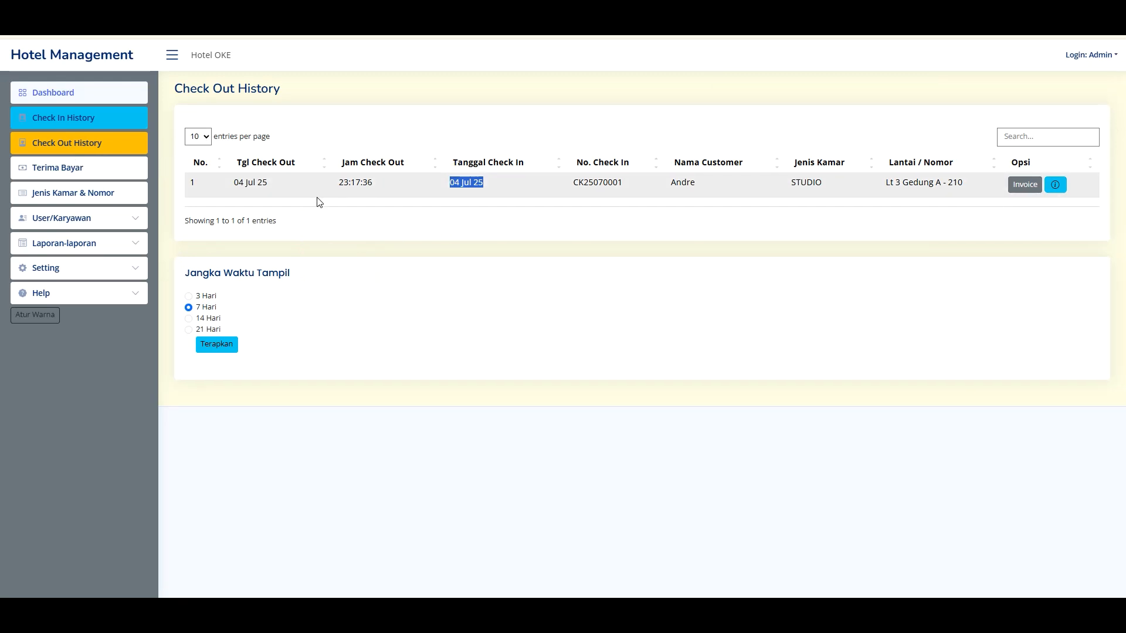
# - Preview today's Check Out report under Laporan-laporan, then return to Check In History
pyautogui.click(75, 243)
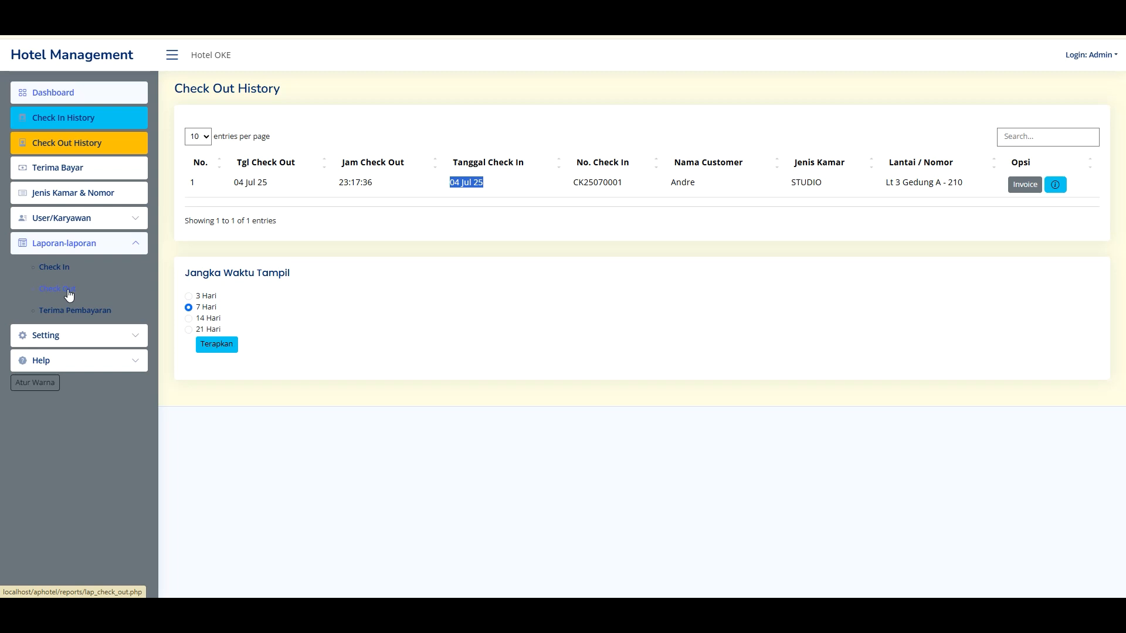
pyautogui.click(68, 293)
pyautogui.click(327, 206)
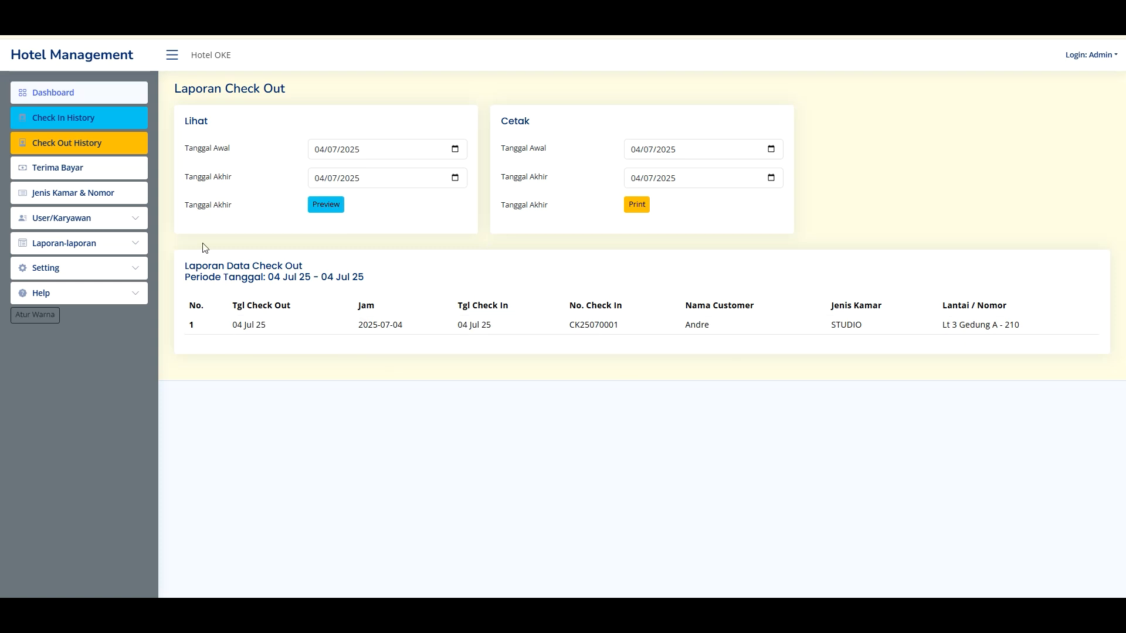
pyautogui.click(75, 120)
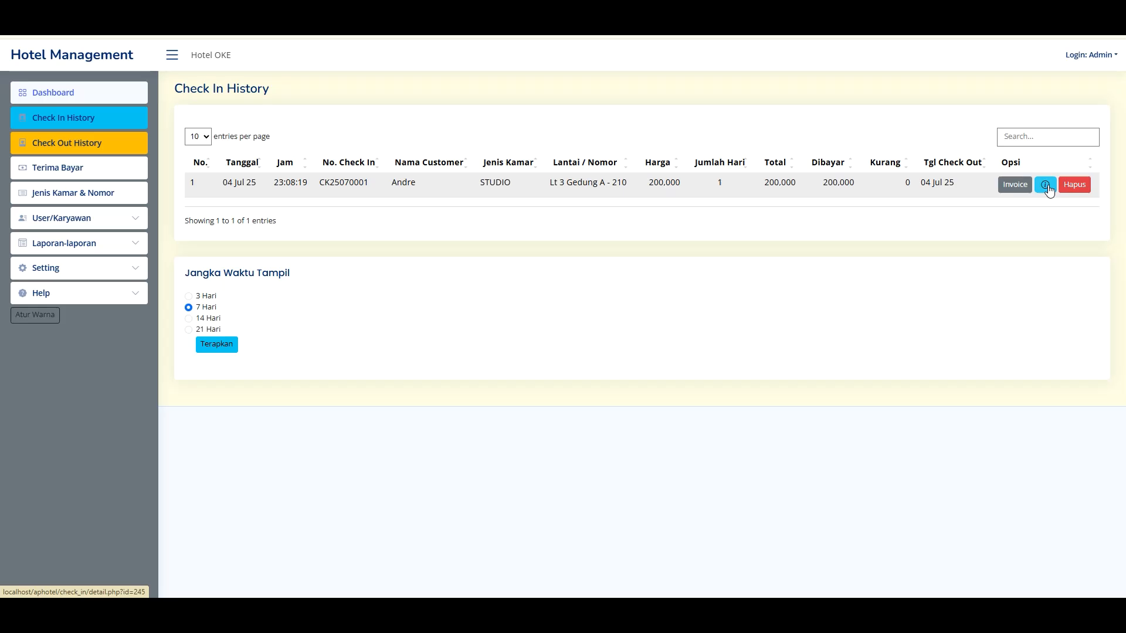
# - Open room 210's Data Check In details and highlight the users who handled check-in and check-out
pyautogui.click(1046, 185)
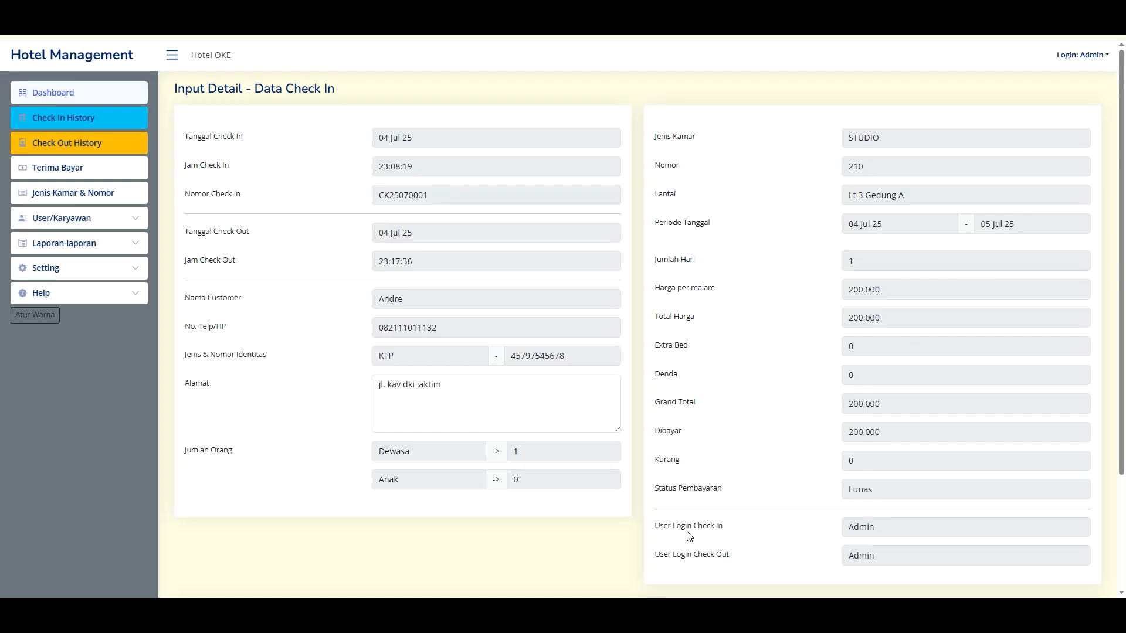
pyautogui.moveTo(692, 526); pyautogui.dragTo(876, 519)
pyautogui.click(866, 532)
pyautogui.doubleClick(886, 526)
pyautogui.moveTo(853, 530); pyautogui.dragTo(846, 548)
pyautogui.click(894, 530)
pyautogui.doubleClick(895, 527)
pyautogui.click(706, 534)
pyautogui.click(703, 529)
pyautogui.moveTo(698, 557); pyautogui.dragTo(795, 555)
pyautogui.click(885, 556)
# - Open Terima Bayar and highlight the Pelunasan note on room 210's 200,000 cash payment
pyautogui.click(72, 170)
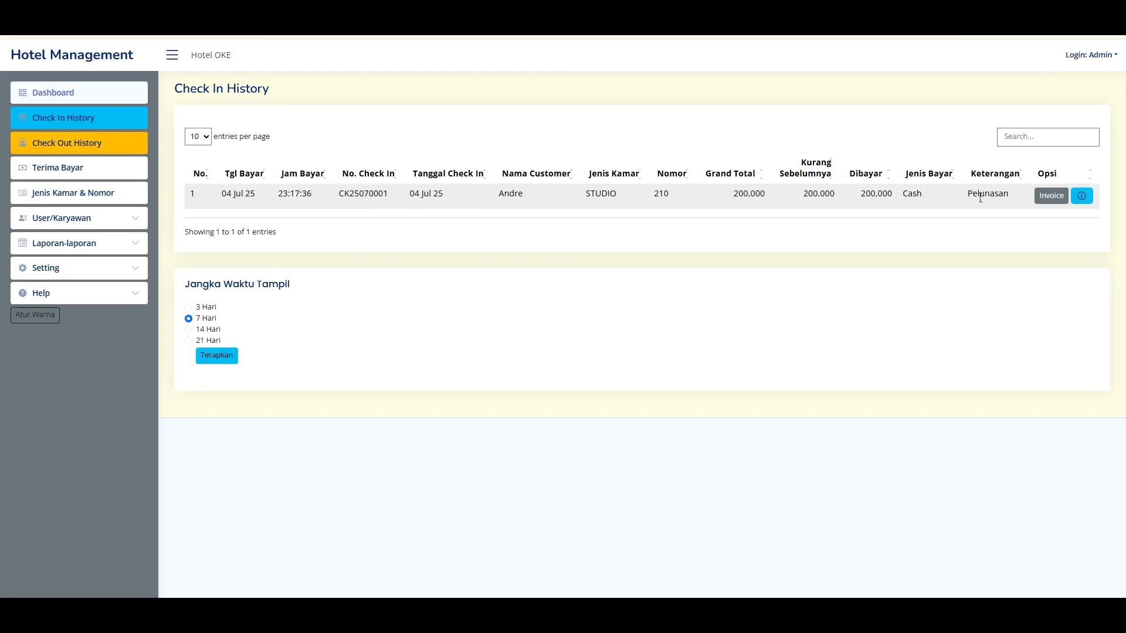
pyautogui.moveTo(972, 194); pyautogui.dragTo(1009, 193)
pyautogui.moveTo(813, 322); pyautogui.dragTo(896, 323)
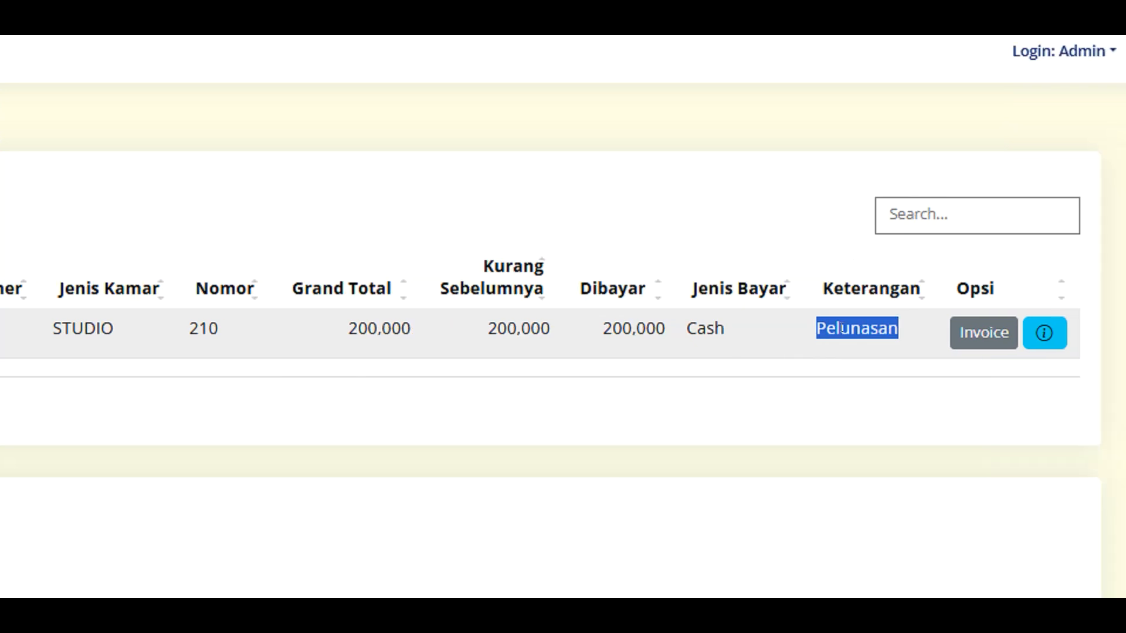
pyautogui.click(679, 337)
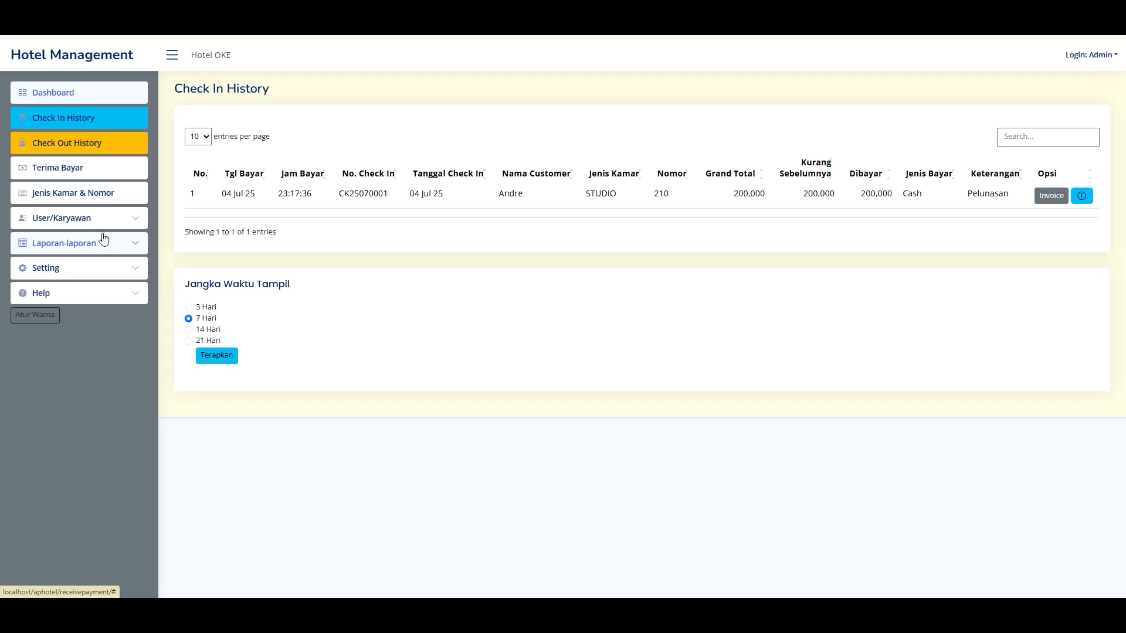
pyautogui.click(85, 223)
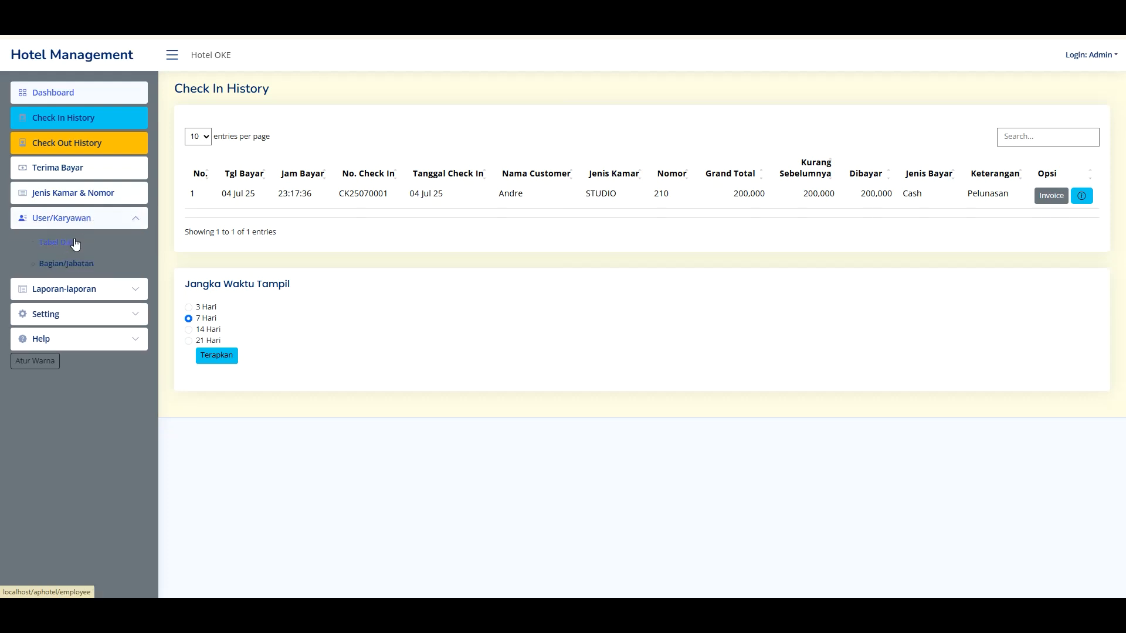
# - Open the Admin employee's edit form from Tabel Data and check its phone and position fields
pyautogui.click(69, 242)
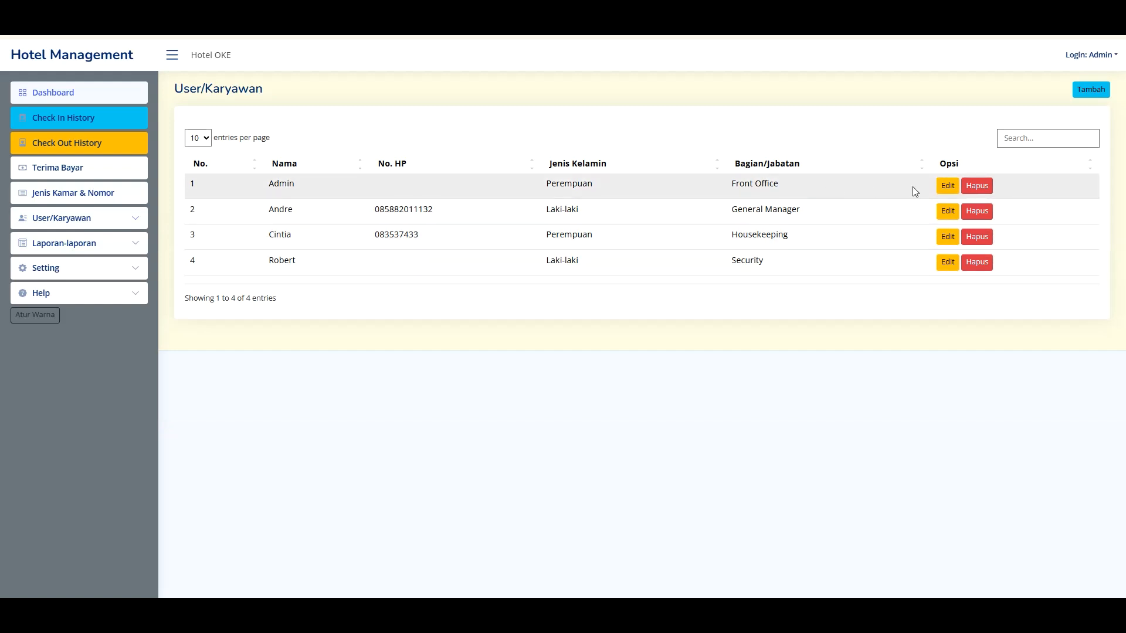
pyautogui.click(947, 187)
pyautogui.moveTo(409, 150); pyautogui.dragTo(415, 154)
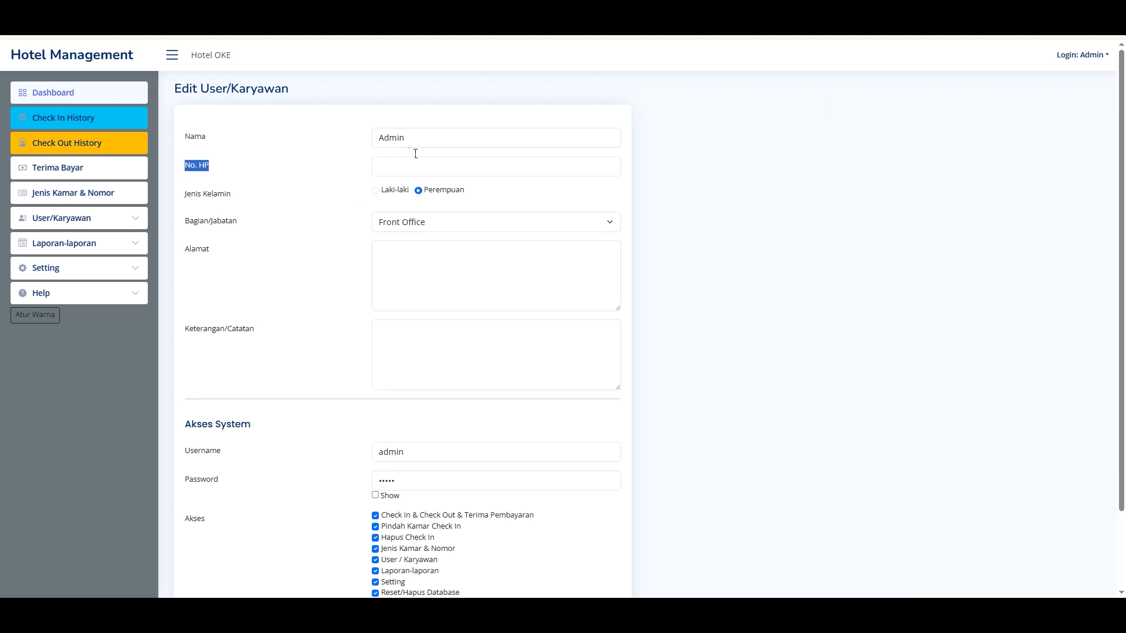
pyautogui.click(401, 172)
pyautogui.click(384, 193)
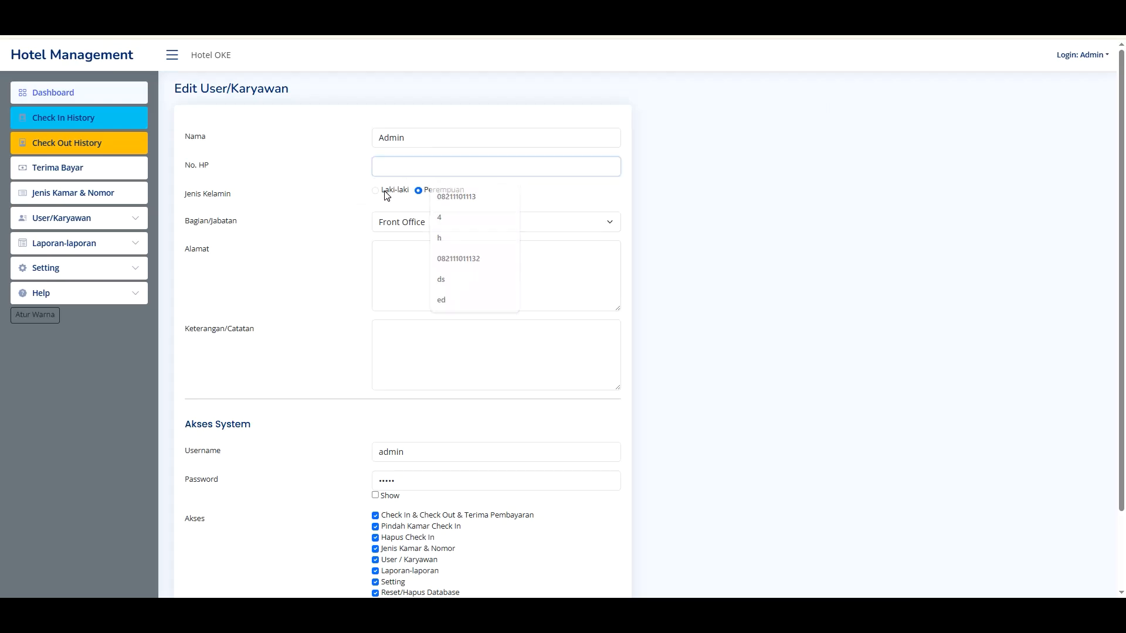
pyautogui.click(403, 223)
pyautogui.click(403, 222)
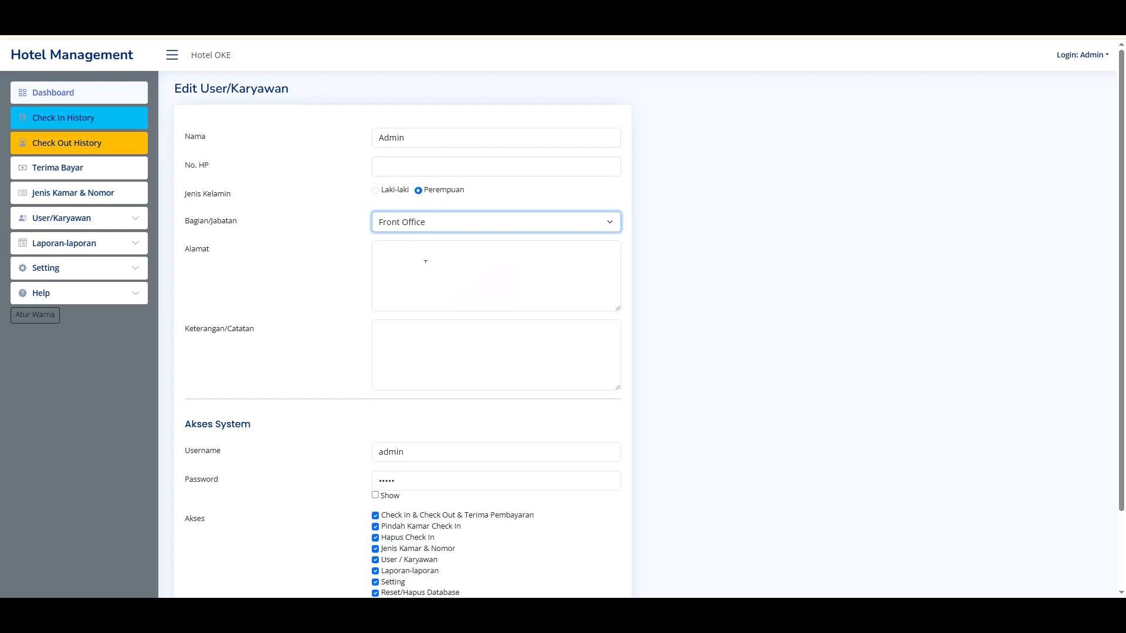
pyautogui.press('Tab')
# - Select the Admin account username and toggle password visibility, leaving the password hidden
pyautogui.scroll(-1, 427, 314)
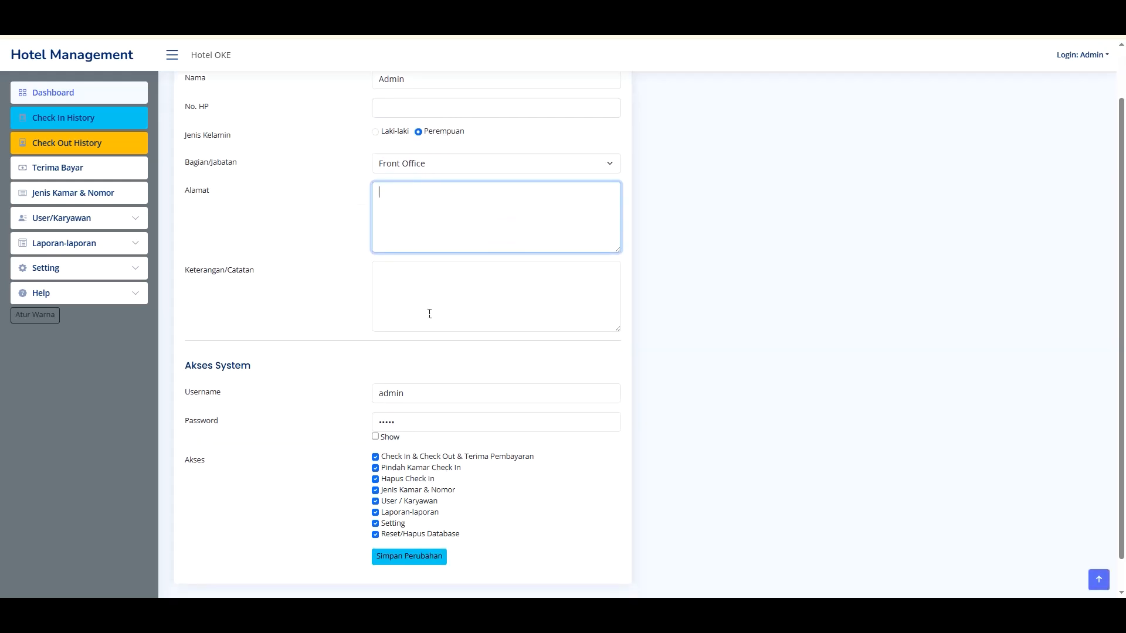
pyautogui.doubleClick(417, 394)
pyautogui.click(376, 438)
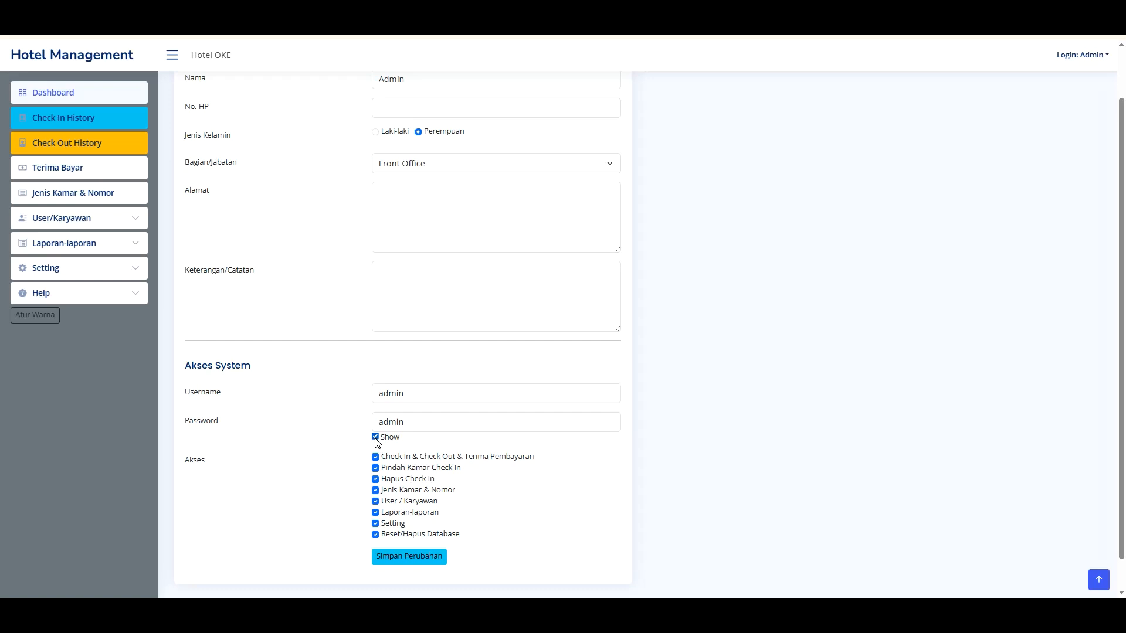
pyautogui.click(375, 438)
pyautogui.click(375, 438)
pyautogui.click(375, 438)
pyautogui.click(375, 438)
pyautogui.click(375, 438)
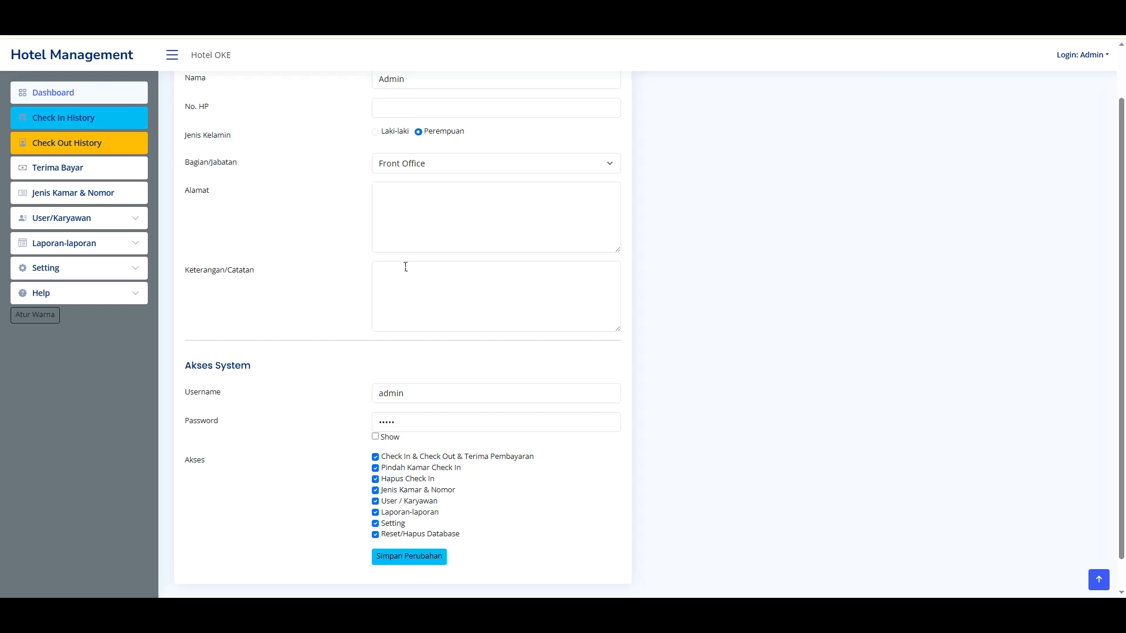
# - Check the Bagian/Jabatan dropdown again, keeping the position as Front Office
pyautogui.click(421, 170)
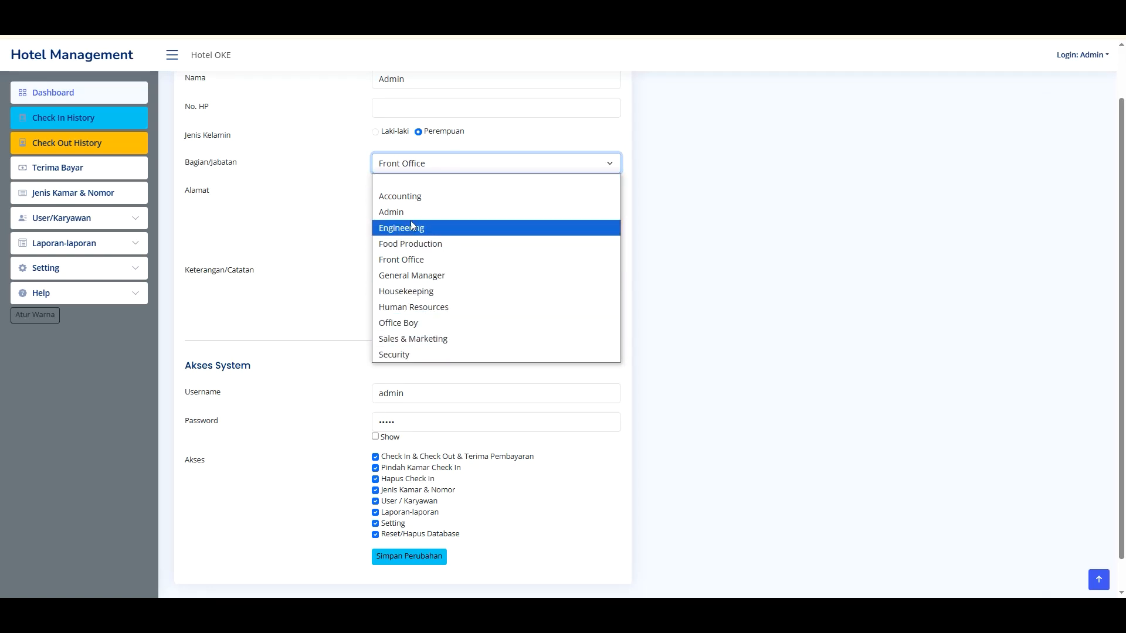
pyautogui.click(350, 198)
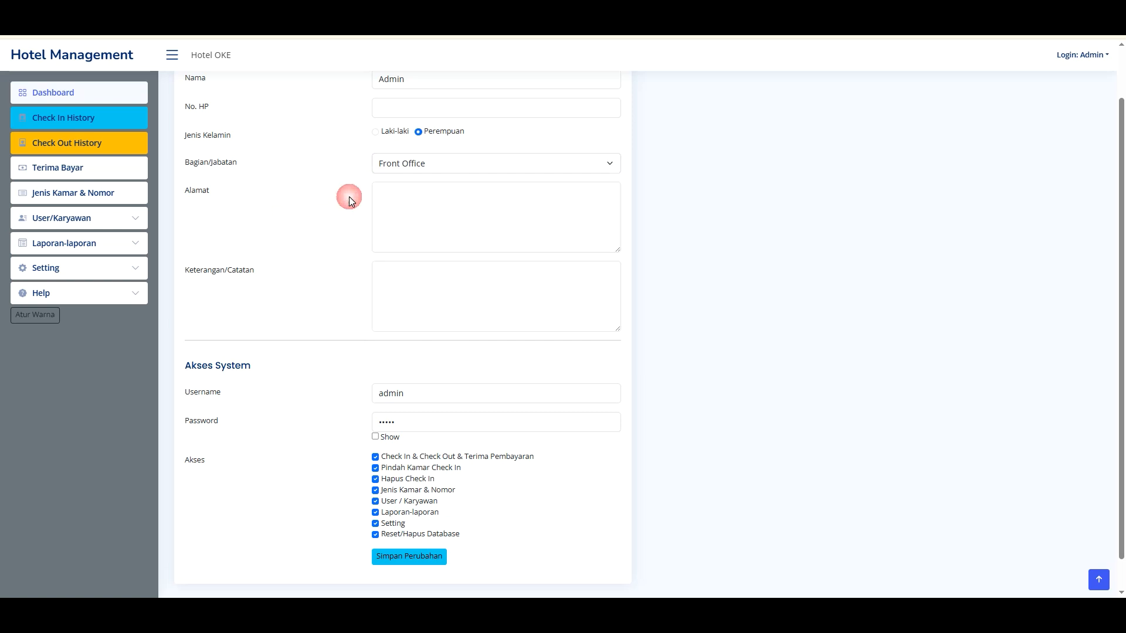
pyautogui.click(420, 167)
pyautogui.click(261, 254)
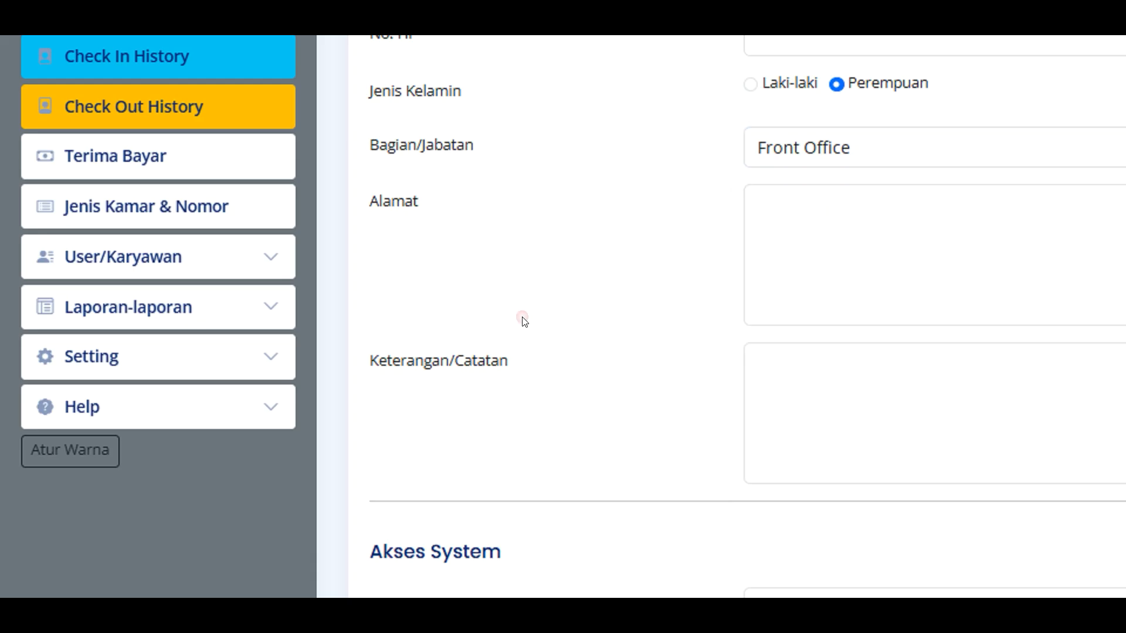
pyautogui.click(49, 267)
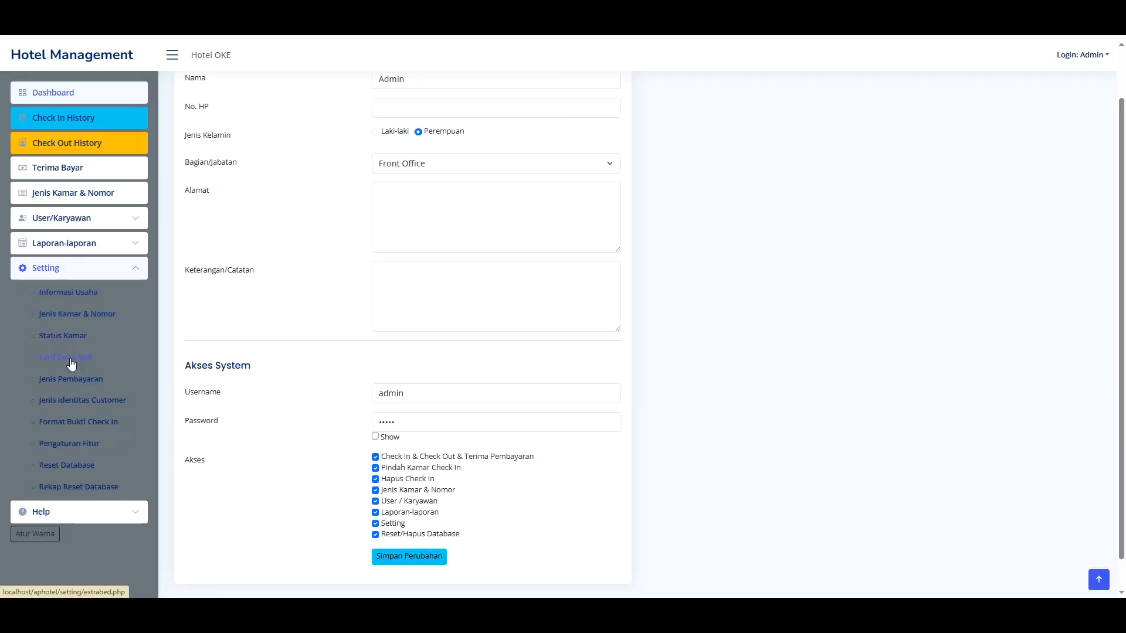
pyautogui.click(68, 229)
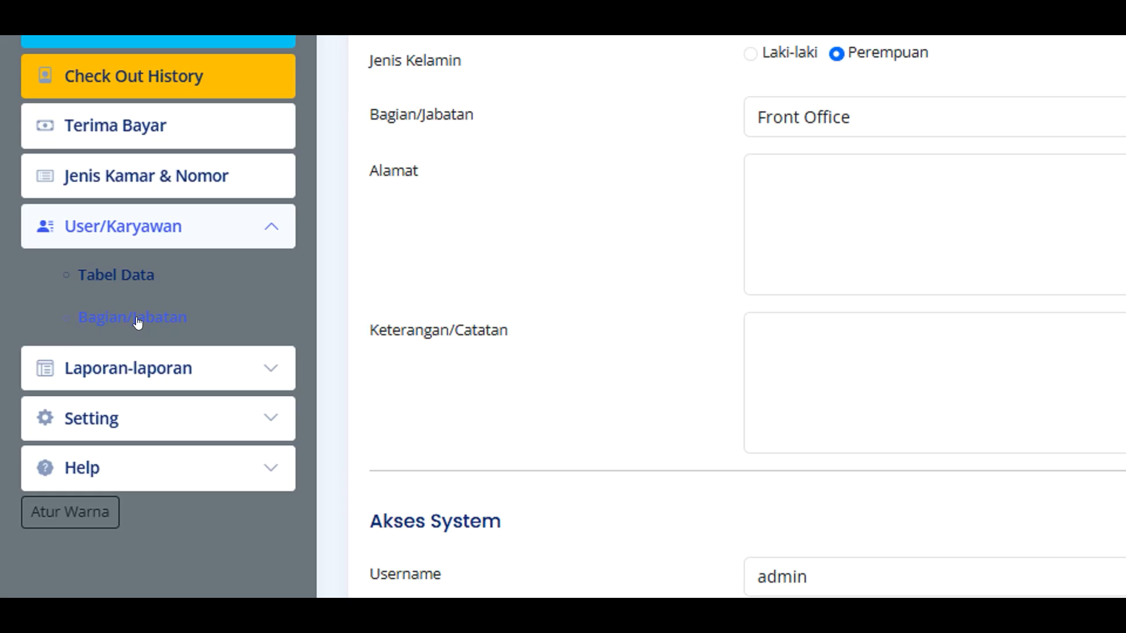
pyautogui.click(137, 322)
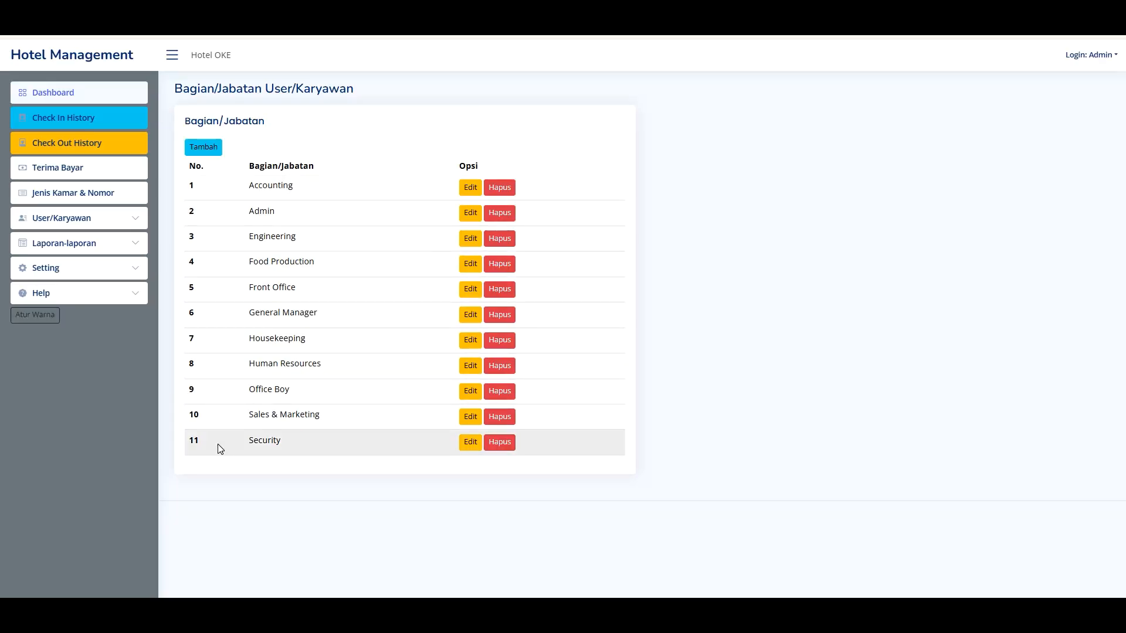
pyautogui.click(211, 151)
pyautogui.click(576, 104)
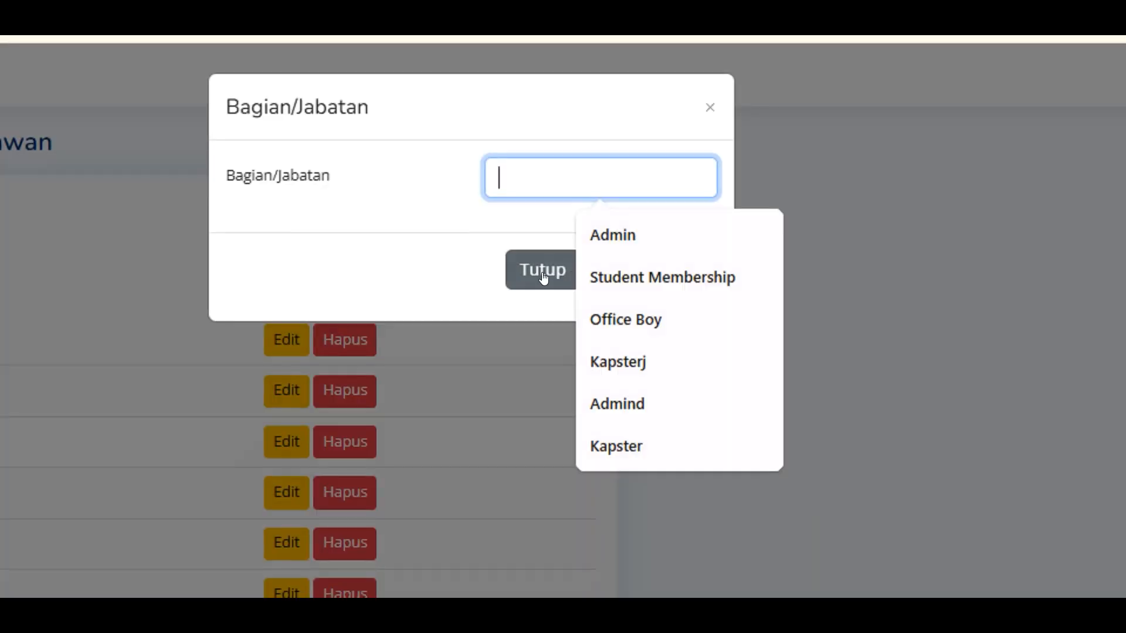
pyautogui.click(500, 160)
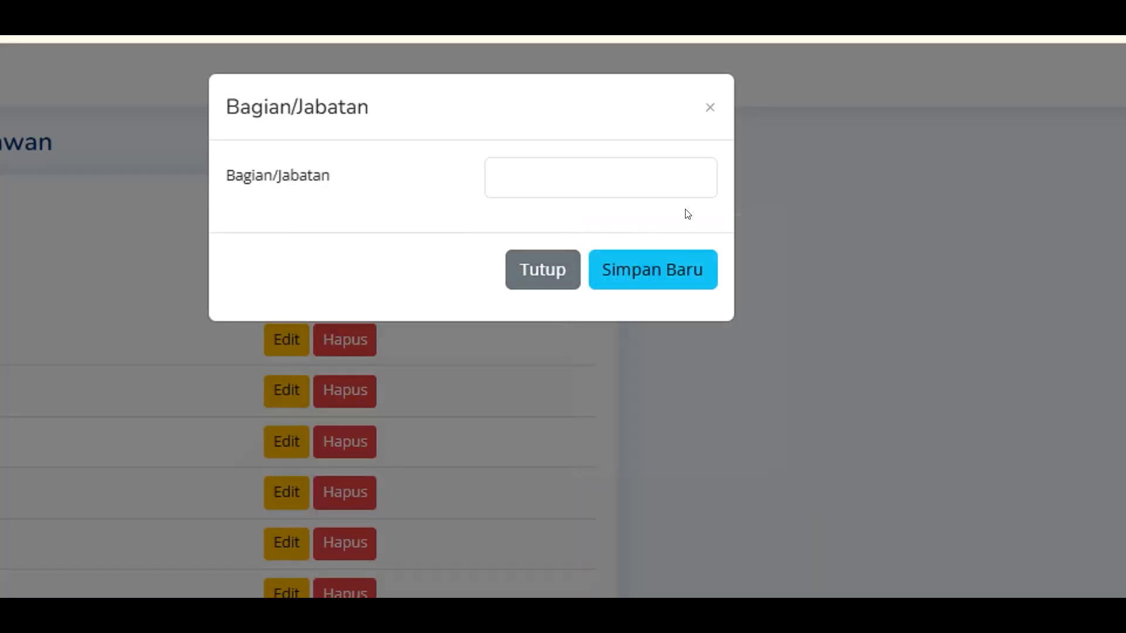
pyautogui.click(702, 109)
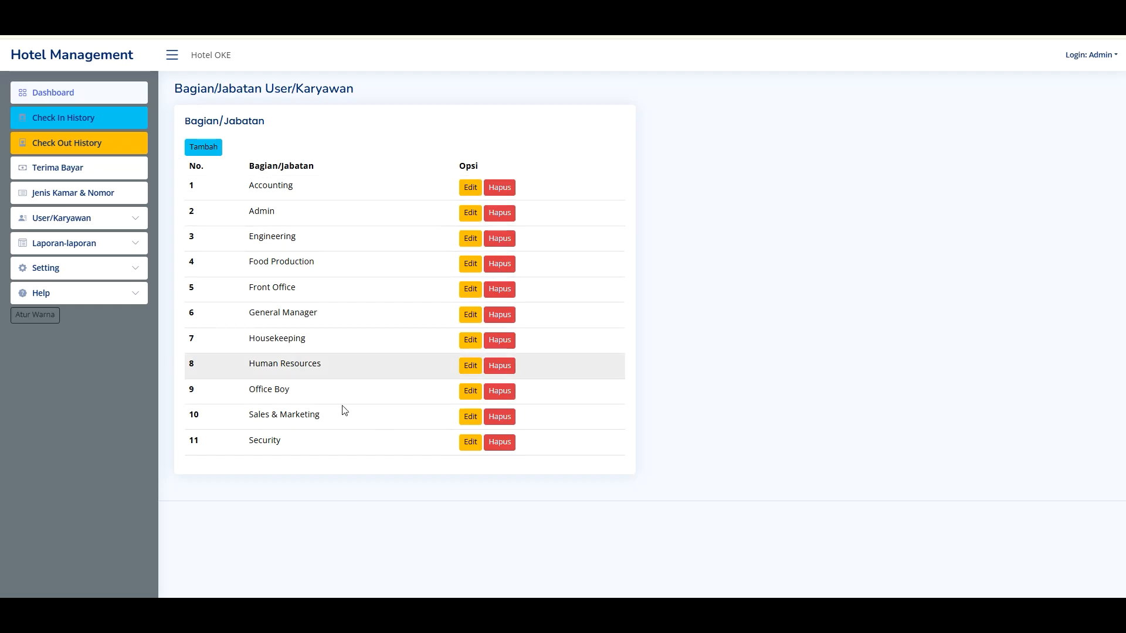
pyautogui.click(87, 225)
# - Open the Tabel Data employee list of four staff, then expand and collapse the Setting menu
pyautogui.click(58, 243)
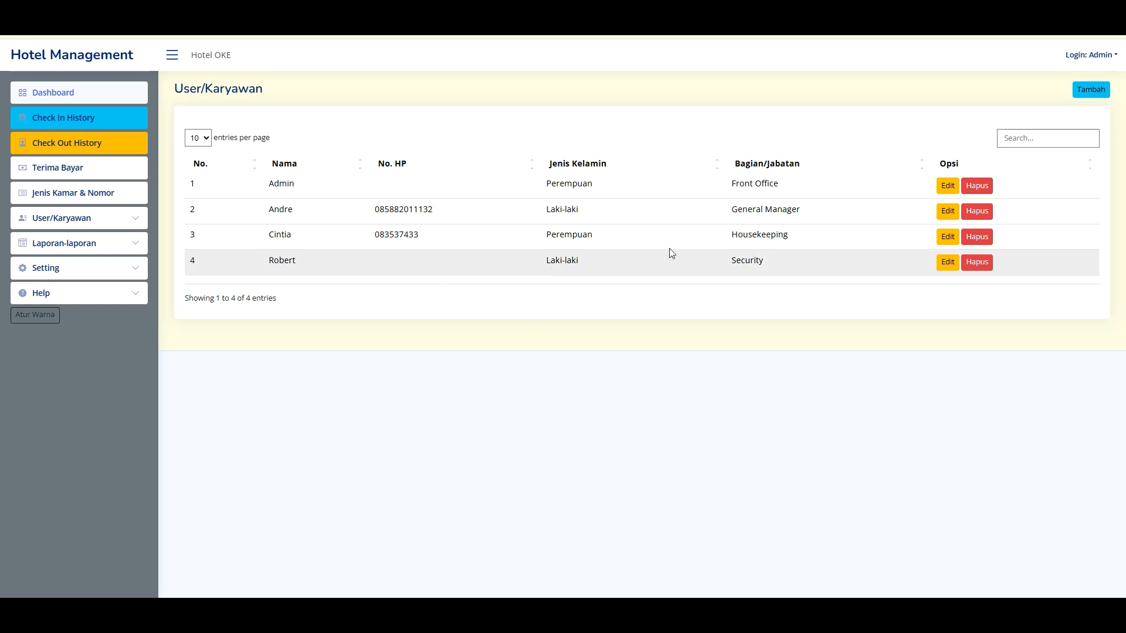
pyautogui.click(98, 270)
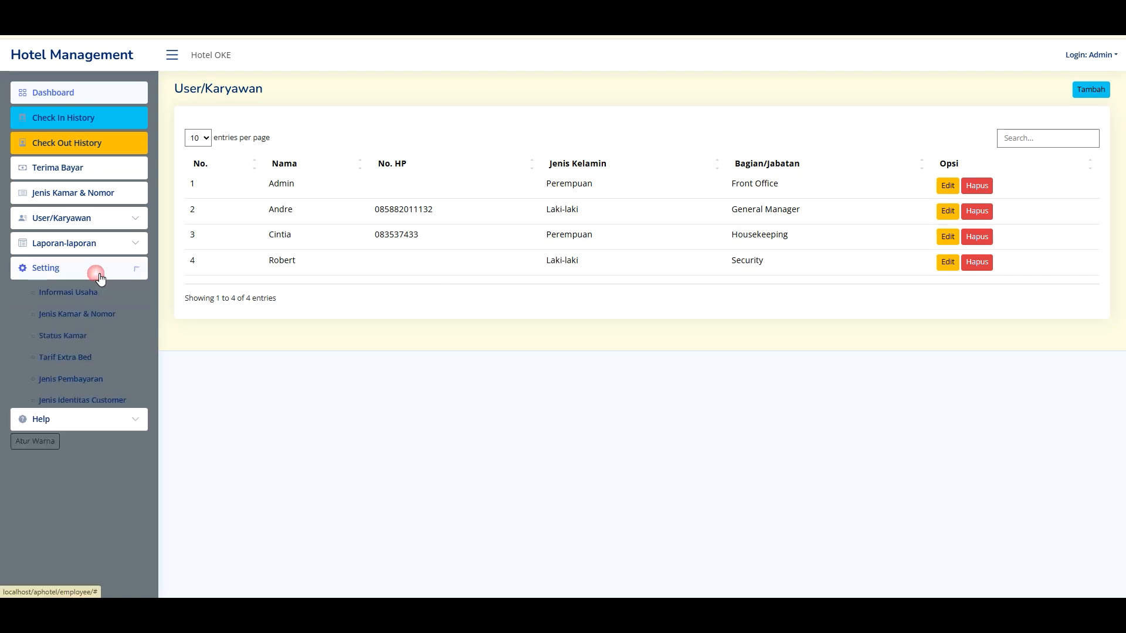
pyautogui.click(216, 391)
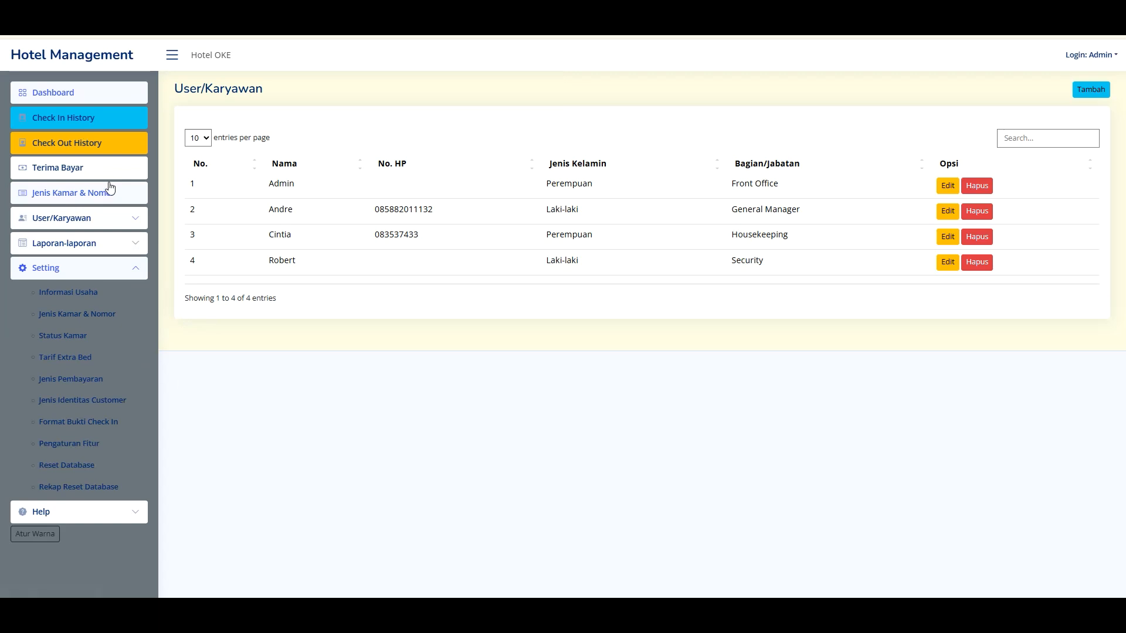
pyautogui.click(113, 276)
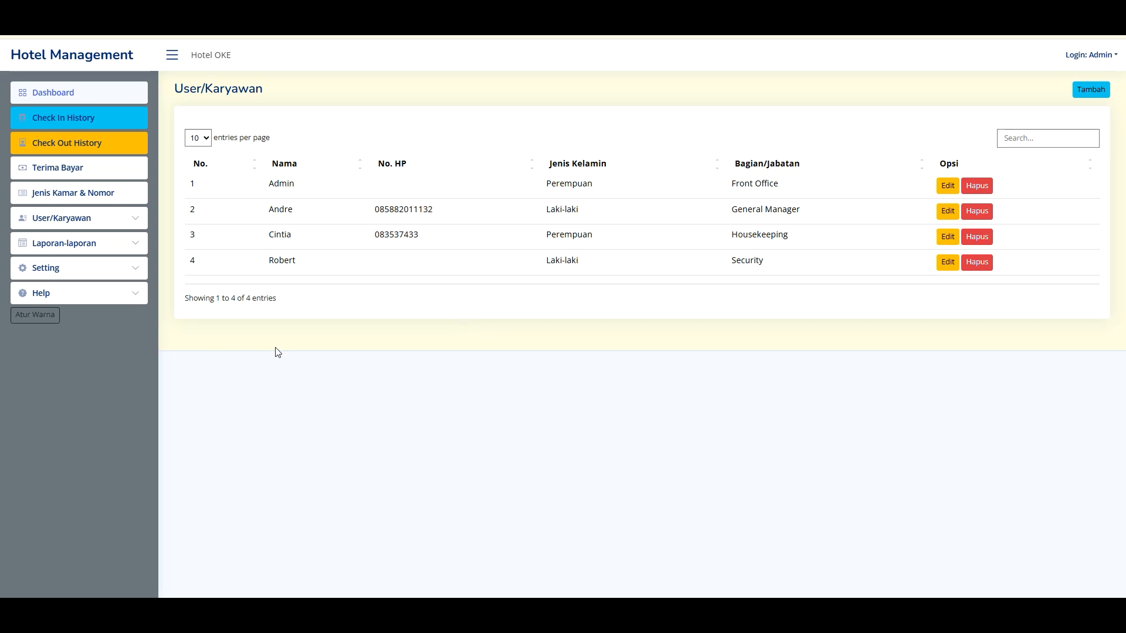
# - Go to the Dashboard, scroll through the rooms and back up, then toggle Setting open and closed
pyautogui.click(80, 91)
pyautogui.scroll(-3, 631, 341)
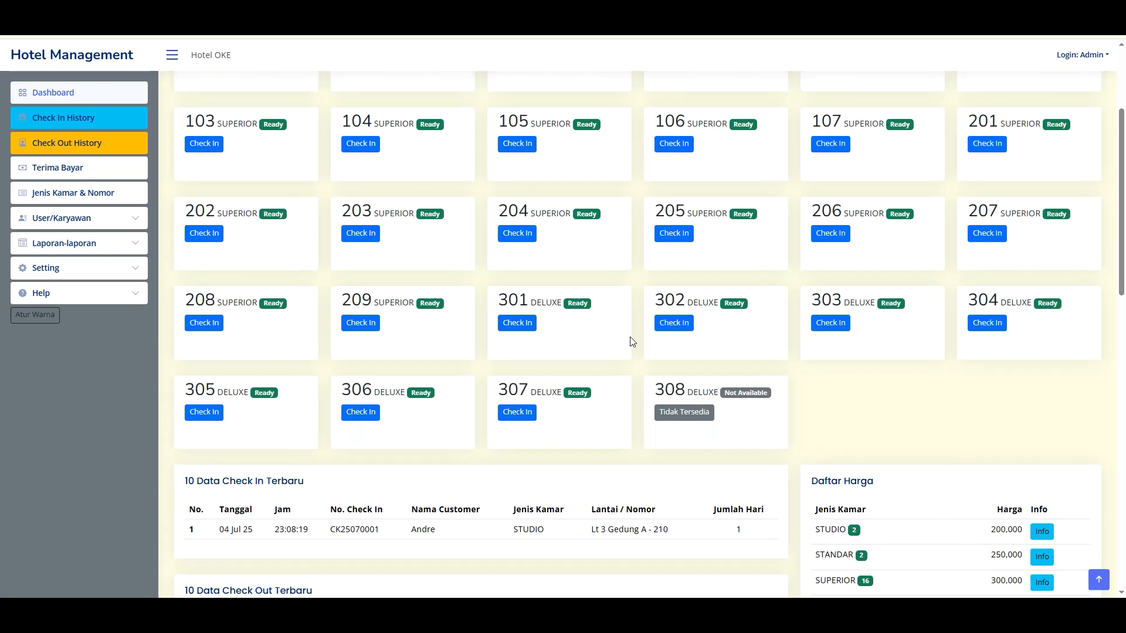
pyautogui.scroll(-5, 680, 396)
pyautogui.scroll(-5, 763, 387)
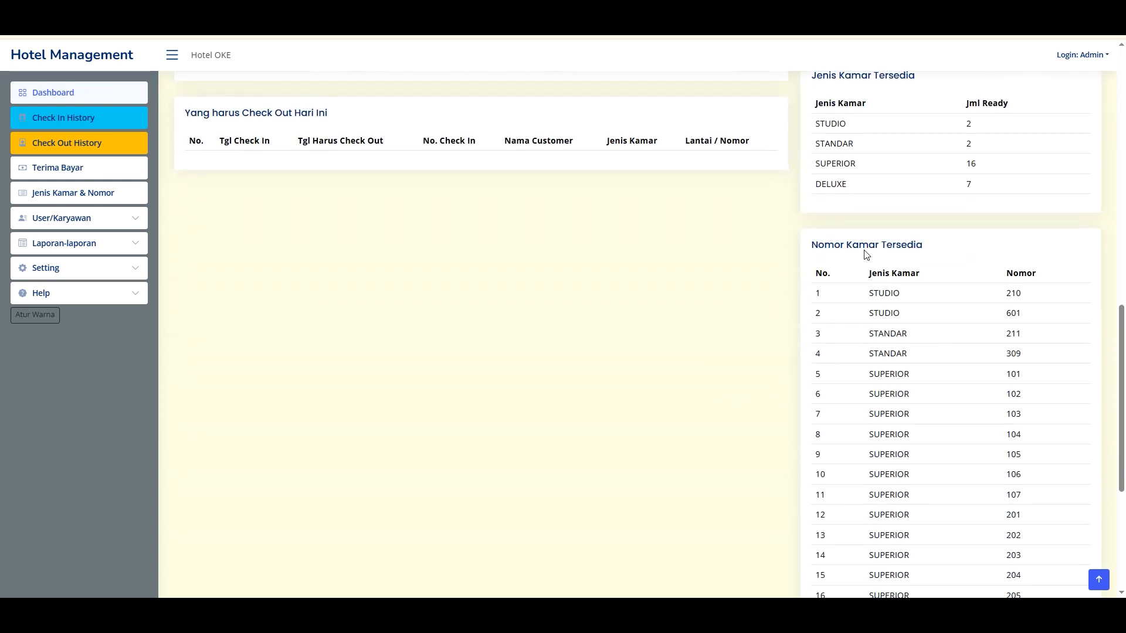
pyautogui.scroll(-5, 868, 249)
pyautogui.scroll(15, 738, 228)
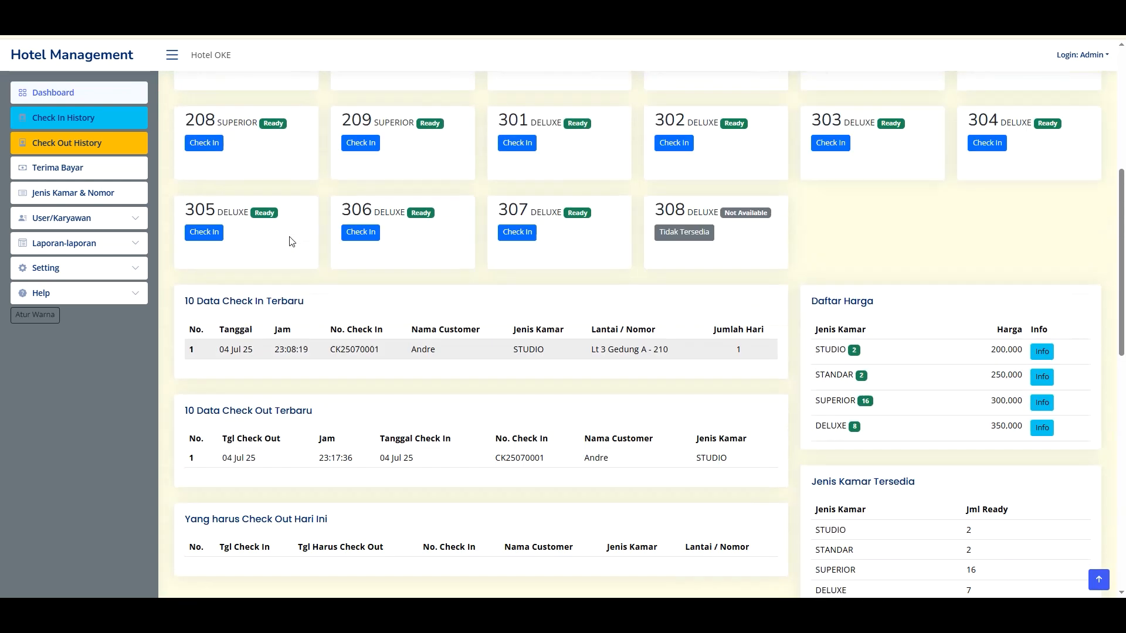
pyautogui.scroll(2, 176, 226)
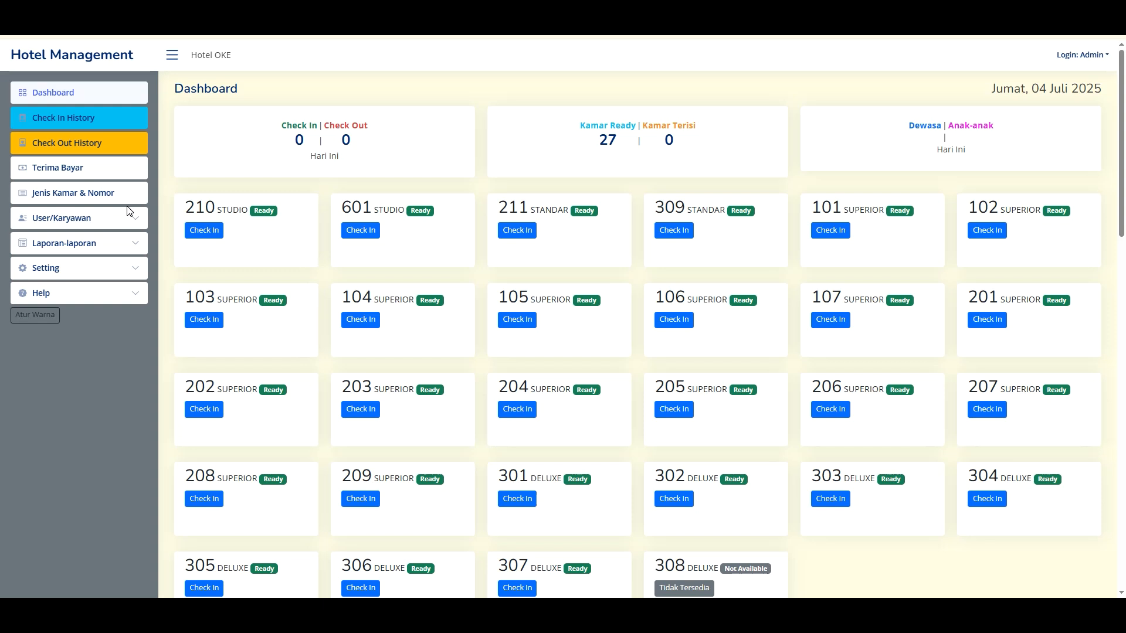
pyautogui.click(87, 268)
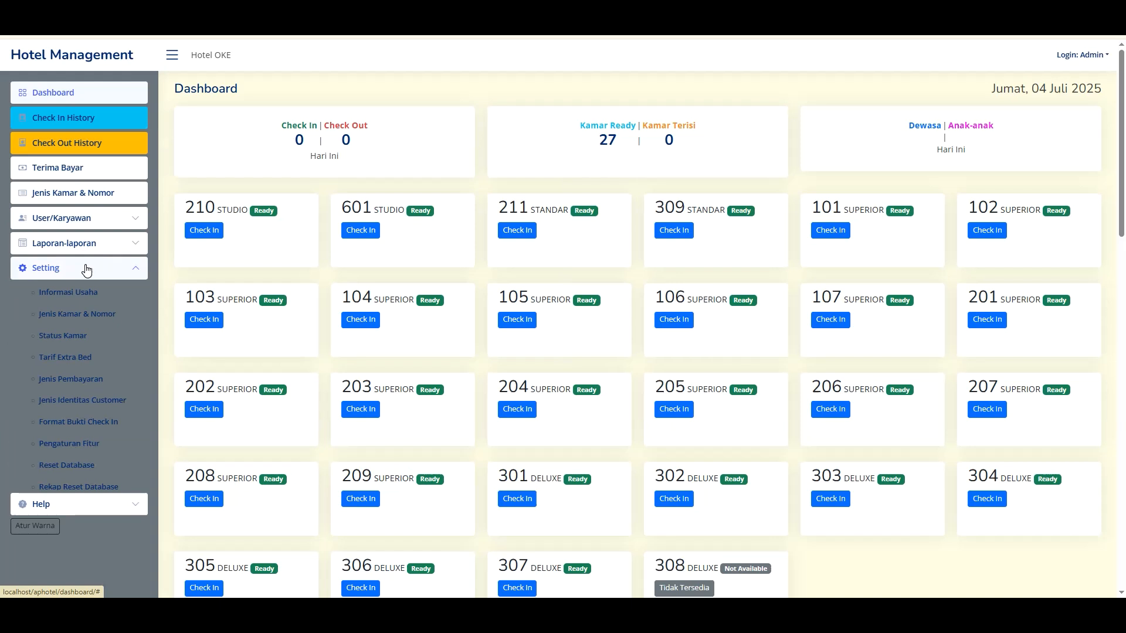
pyautogui.click(83, 267)
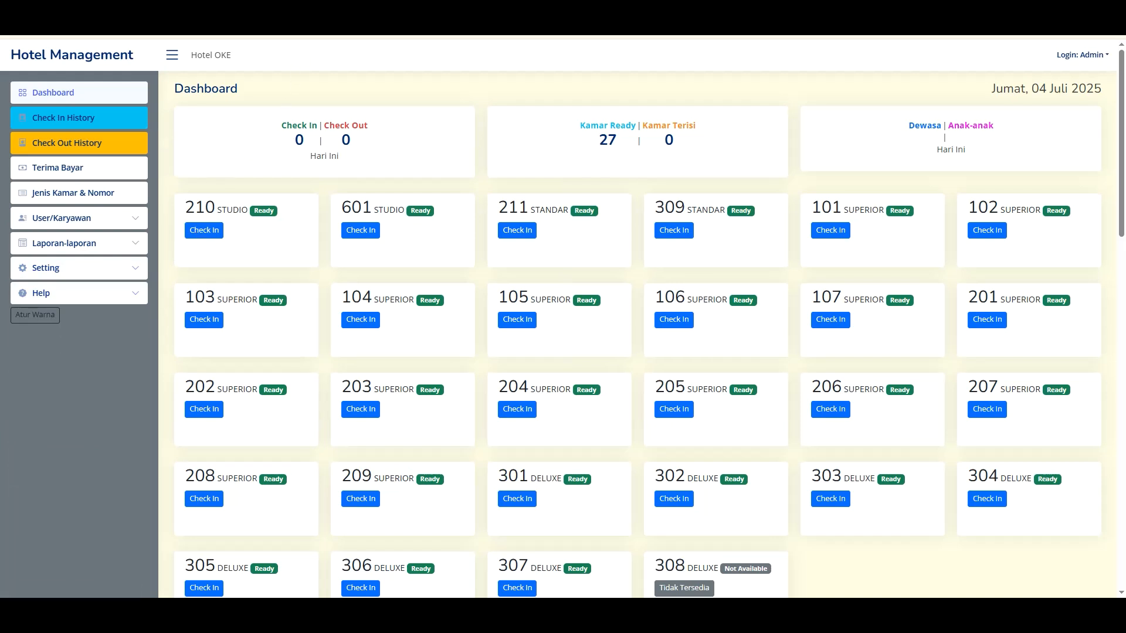
# - Load jakartaitsolution.com in a new tab and scroll through its Web Base Application list
pyautogui.hotkey('ctrl', 't')
pyautogui.write('jak')
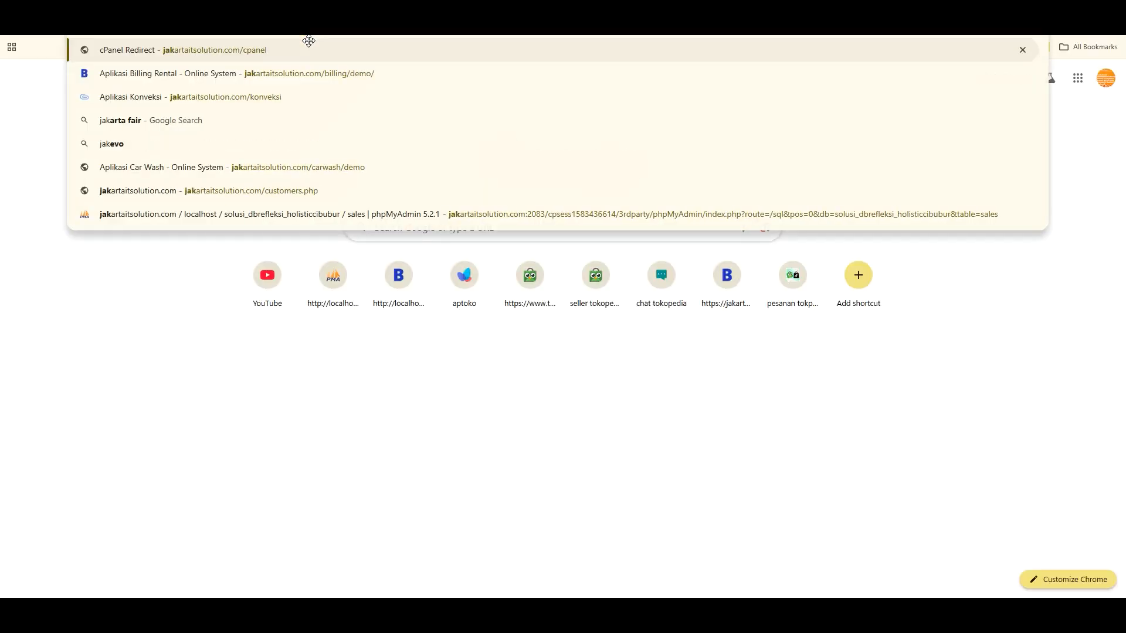
pyautogui.press('Right')
pyautogui.press('BackSpace')
pyautogui.press('BackSpace')
pyautogui.press('BackSpace')
pyautogui.press('BackSpace')
pyautogui.press('BackSpace')
pyautogui.press('BackSpace')
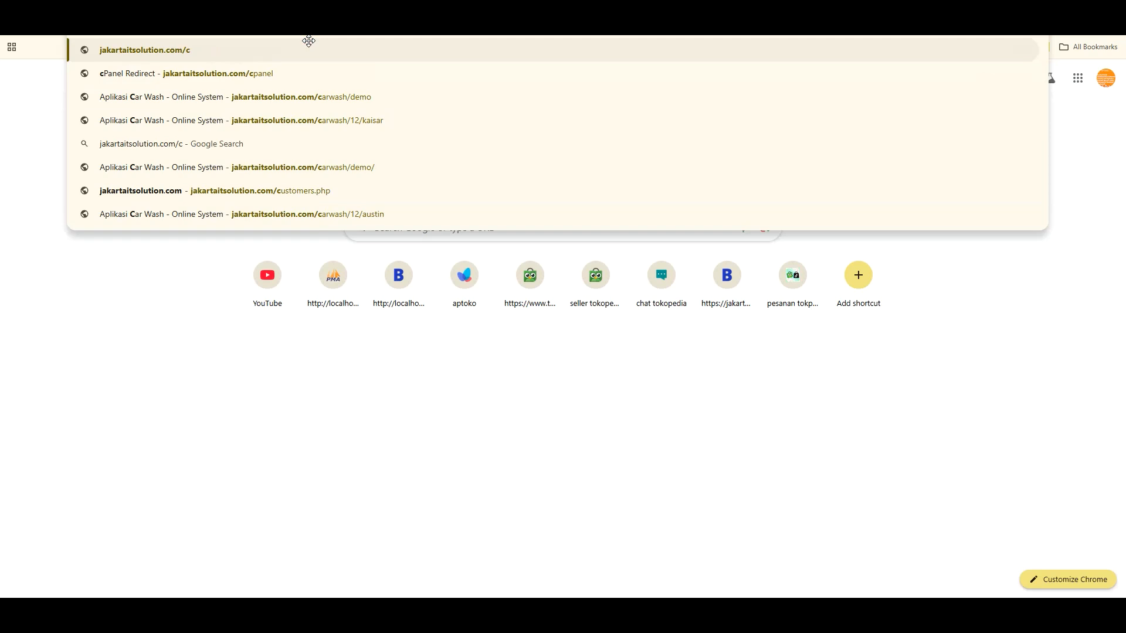
pyautogui.press('Return')
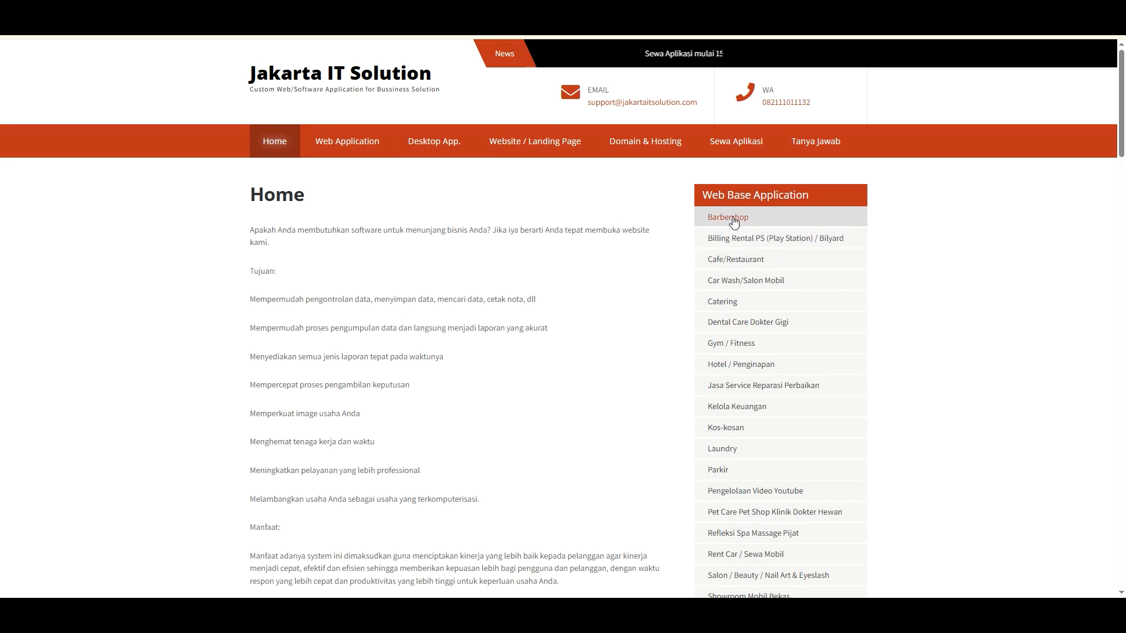
pyautogui.press('Tab')
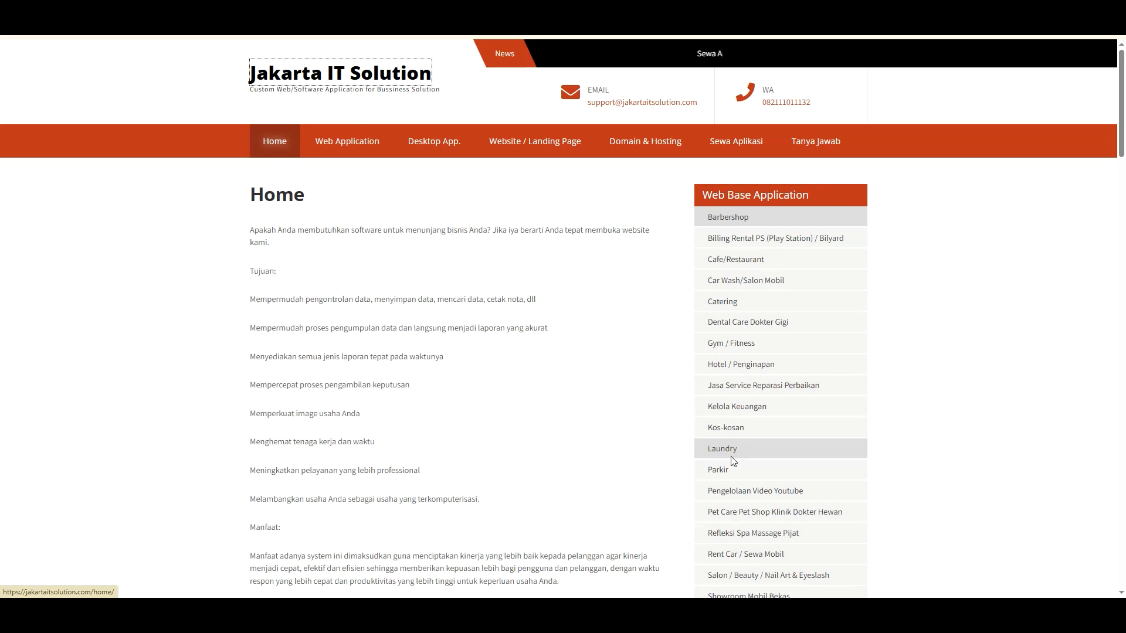
pyautogui.scroll(-2, 737, 483)
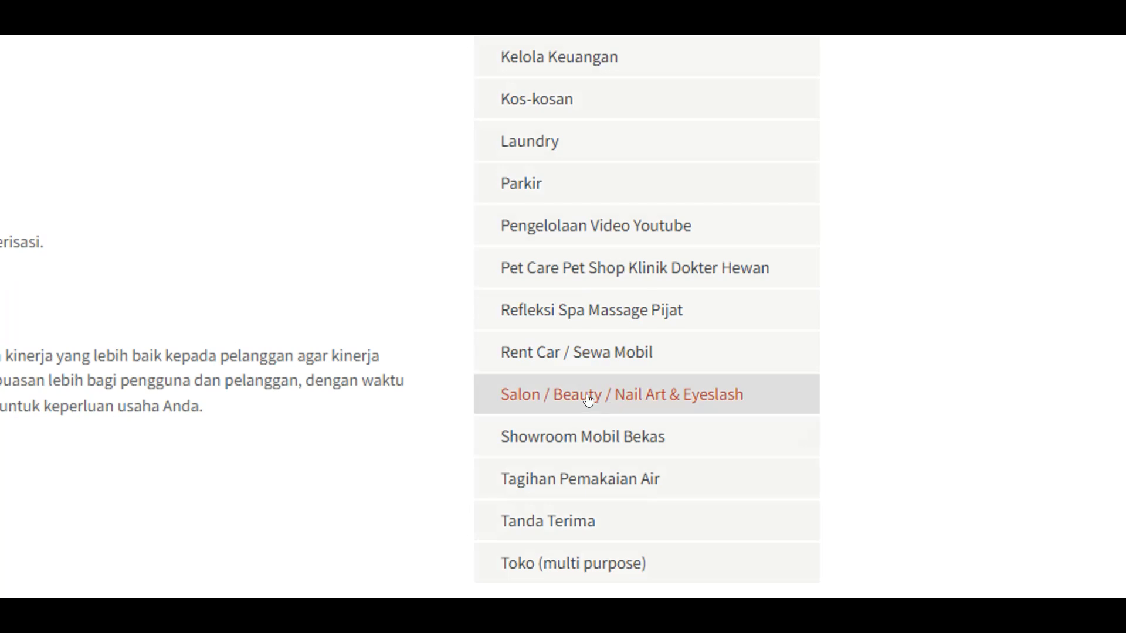
pyautogui.scroll(-1, 583, 454)
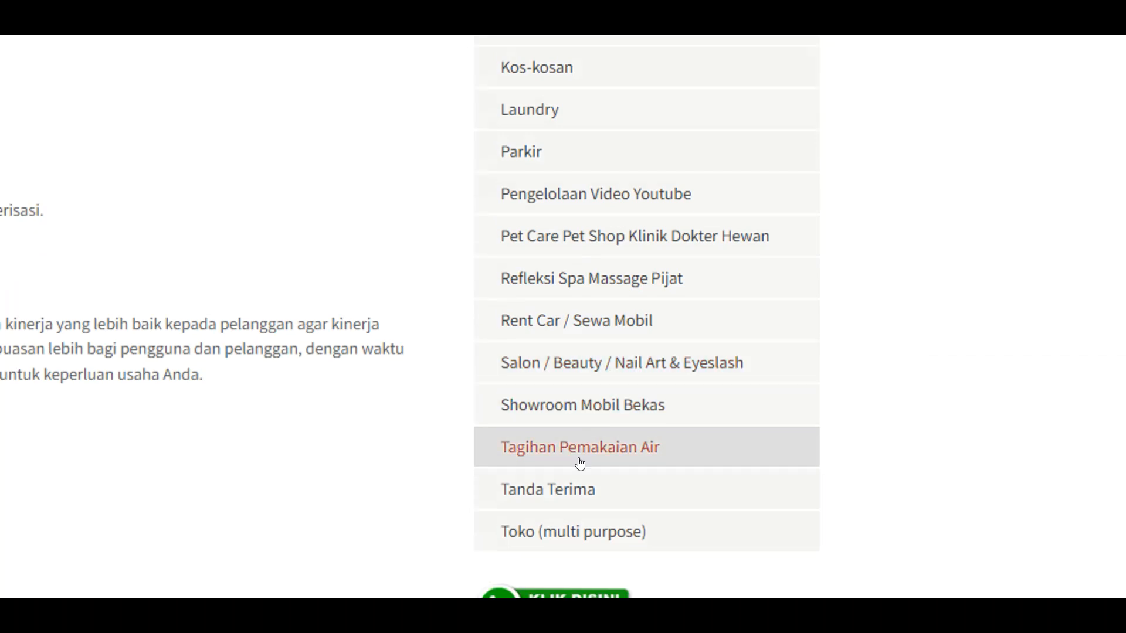
pyautogui.scroll(-1, 566, 460)
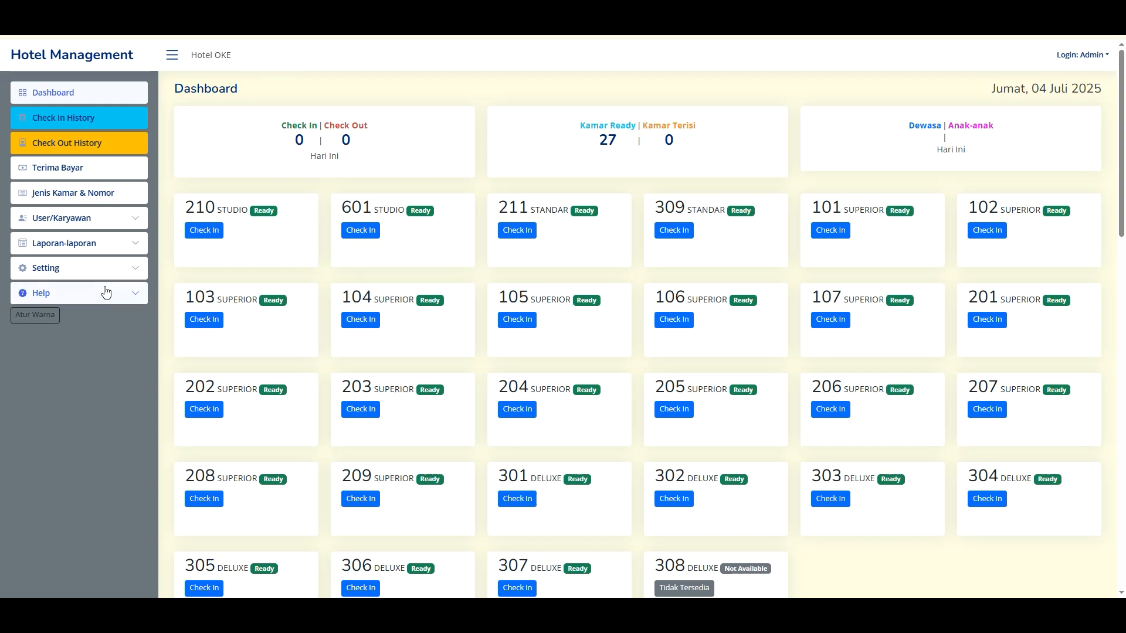
pyautogui.click(100, 290)
pyautogui.click(58, 337)
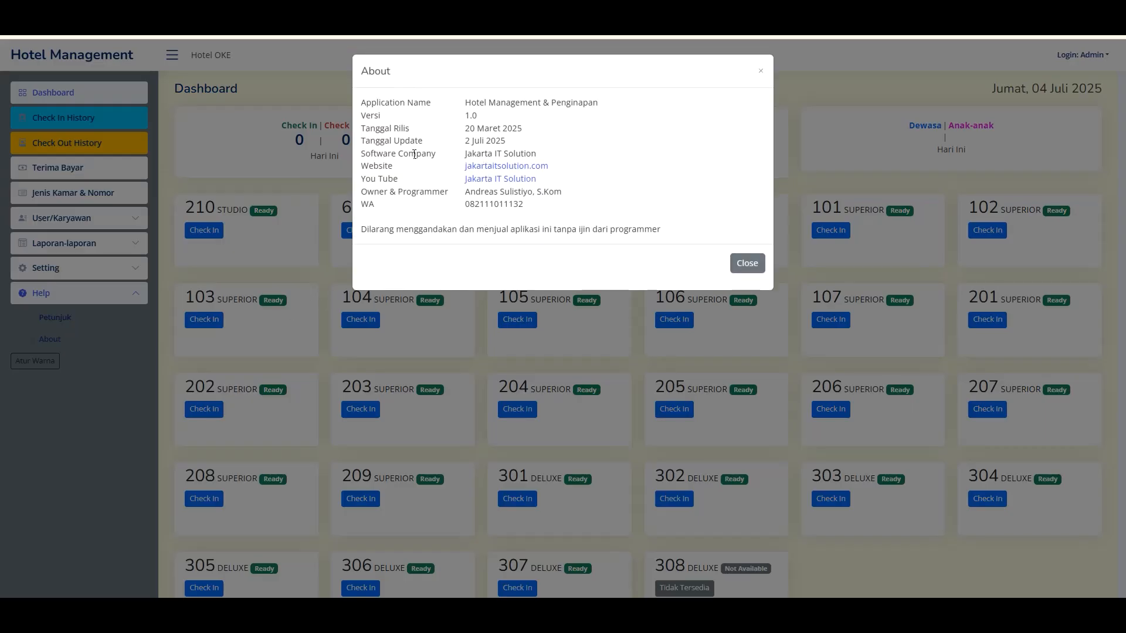
pyautogui.click(754, 265)
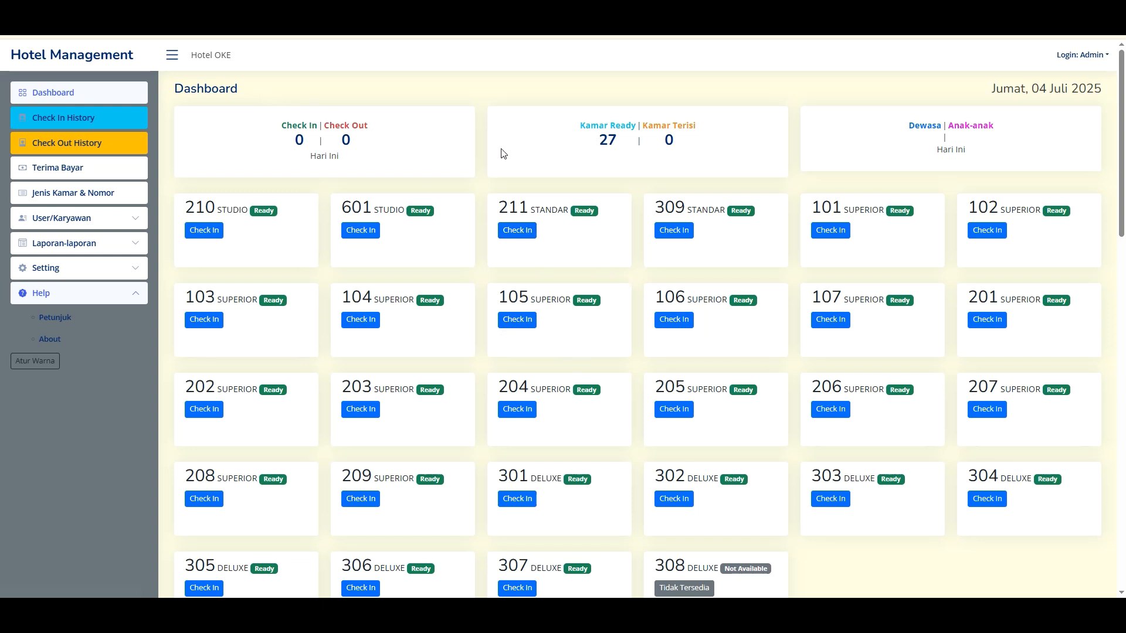
pyautogui.click(66, 97)
pyautogui.scroll(-2, 562, 360)
pyautogui.scroll(-10, 562, 364)
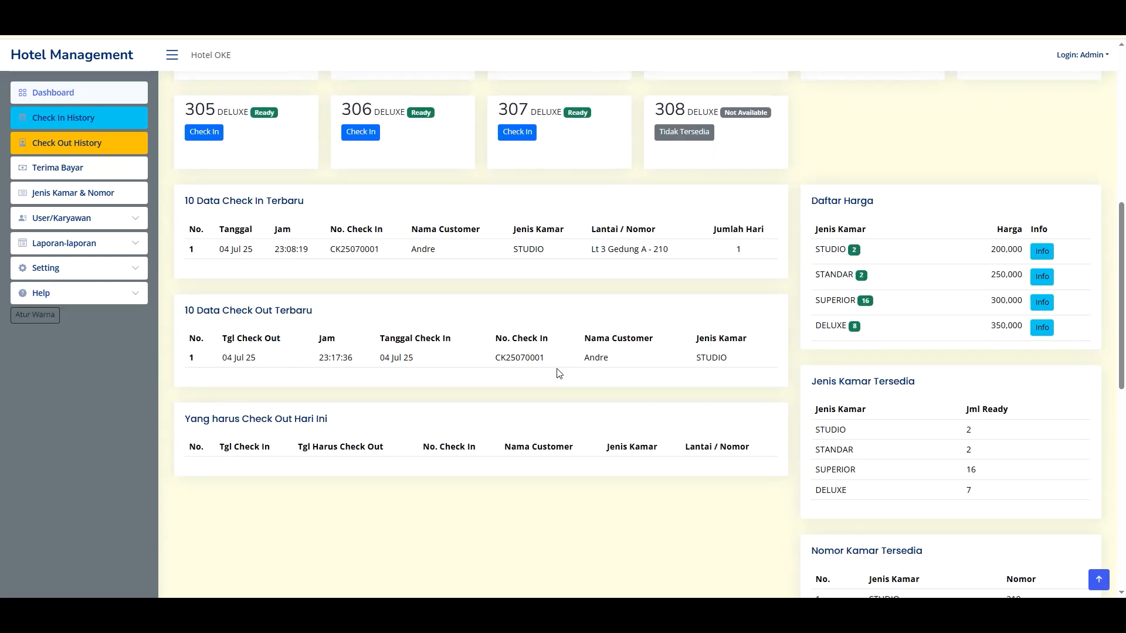
pyautogui.scroll(-6, 620, 373)
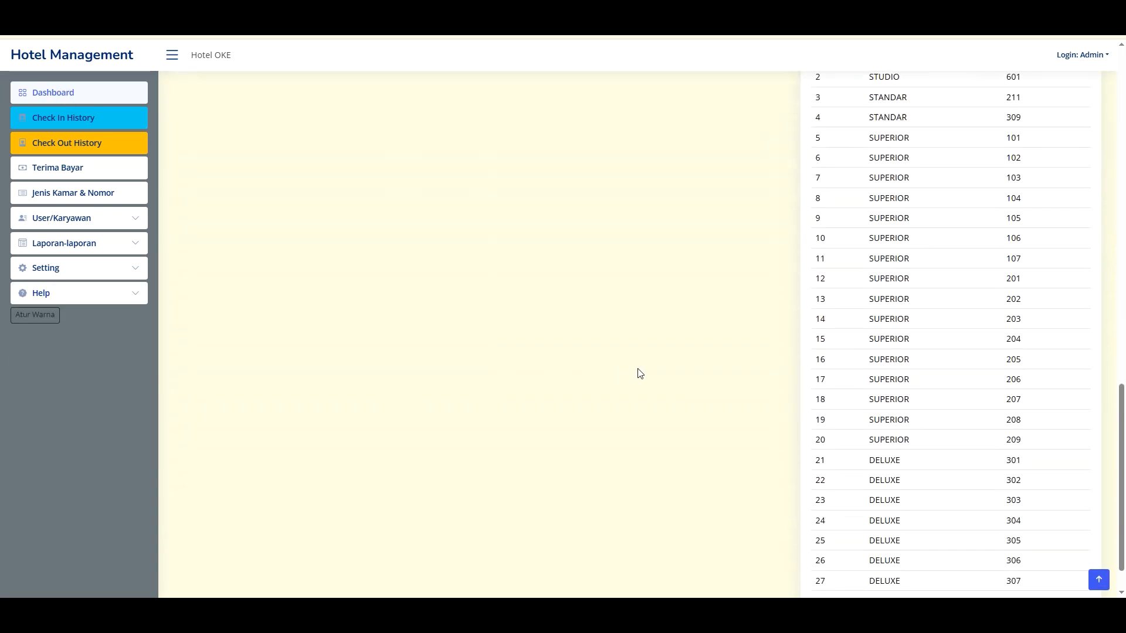
pyautogui.scroll(8, 644, 361)
pyautogui.scroll(6, 650, 356)
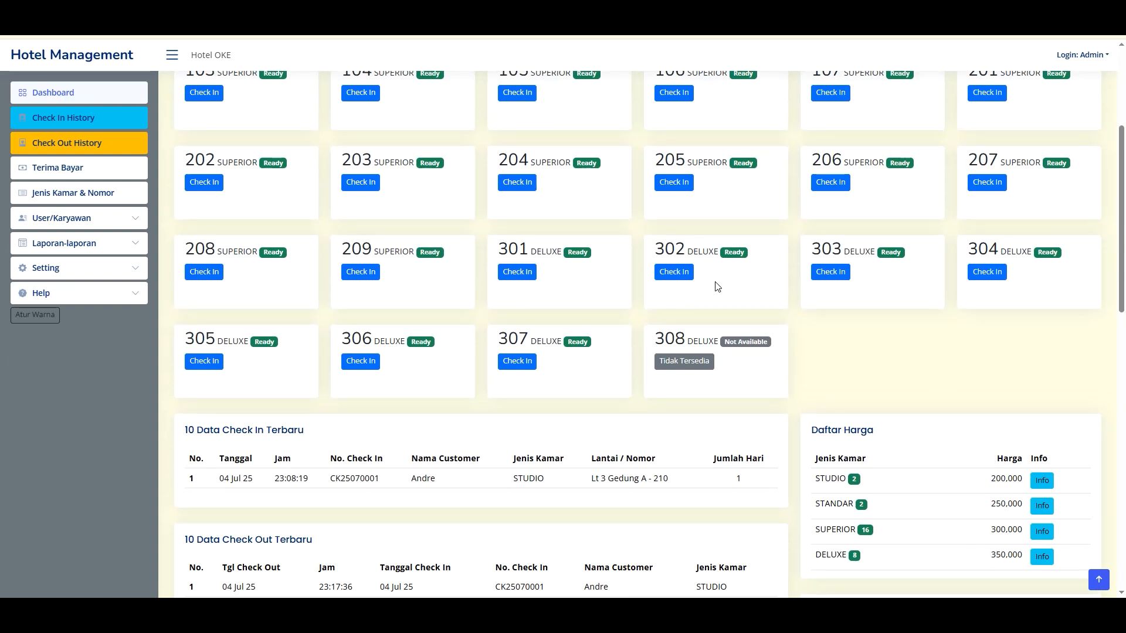
pyautogui.scroll(3, 279, 266)
pyautogui.scroll(1, 280, 267)
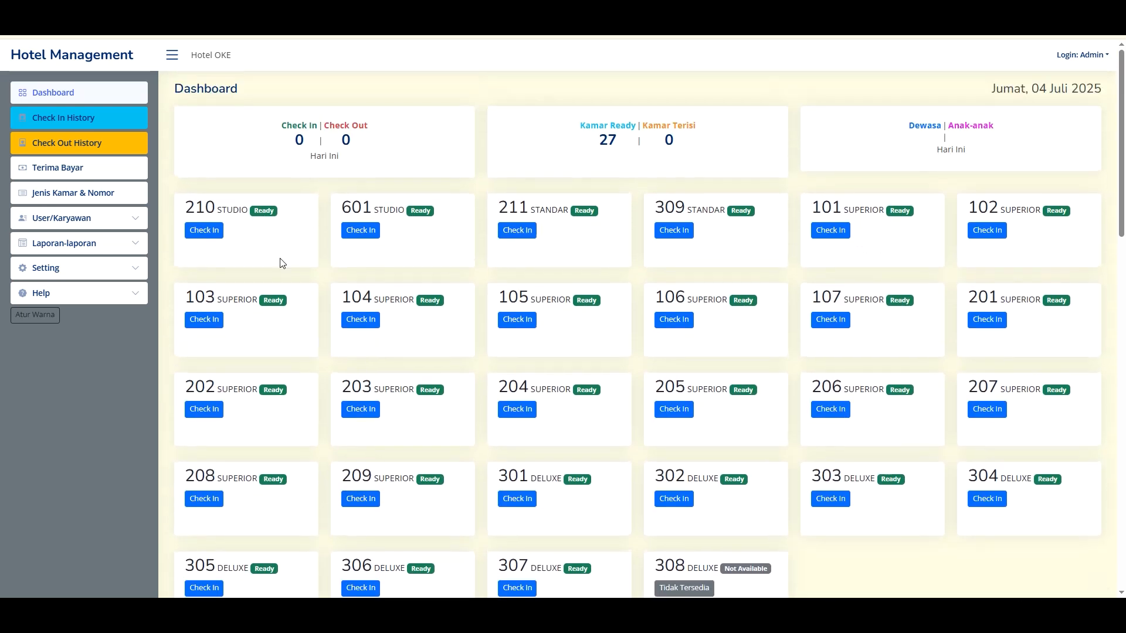
# - View and close the Help > About information, then sign out of the Admin account
pyautogui.click(68, 293)
pyautogui.click(55, 339)
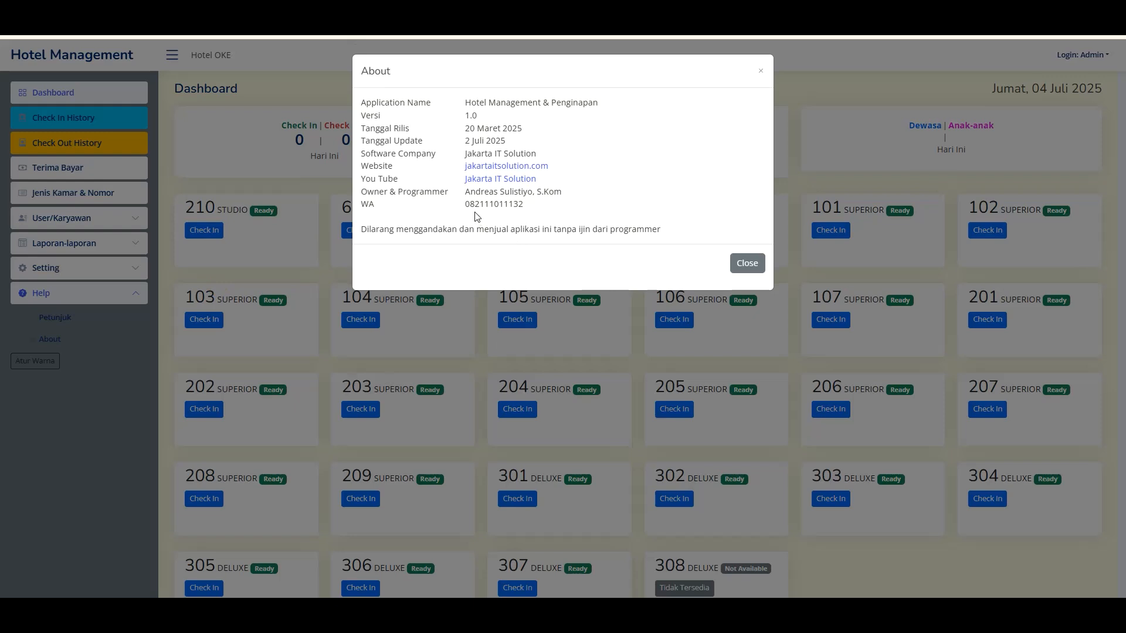
pyautogui.moveTo(494, 209); pyautogui.dragTo(530, 210)
pyautogui.click(494, 210)
pyautogui.click(530, 209)
pyautogui.click(756, 267)
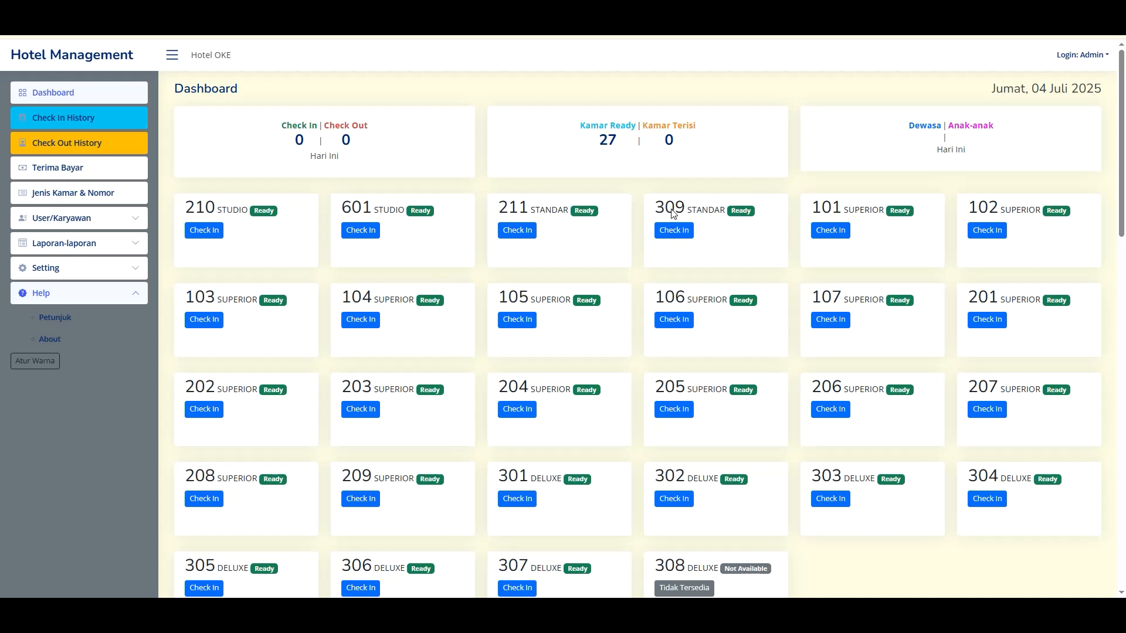
pyautogui.click(1084, 54)
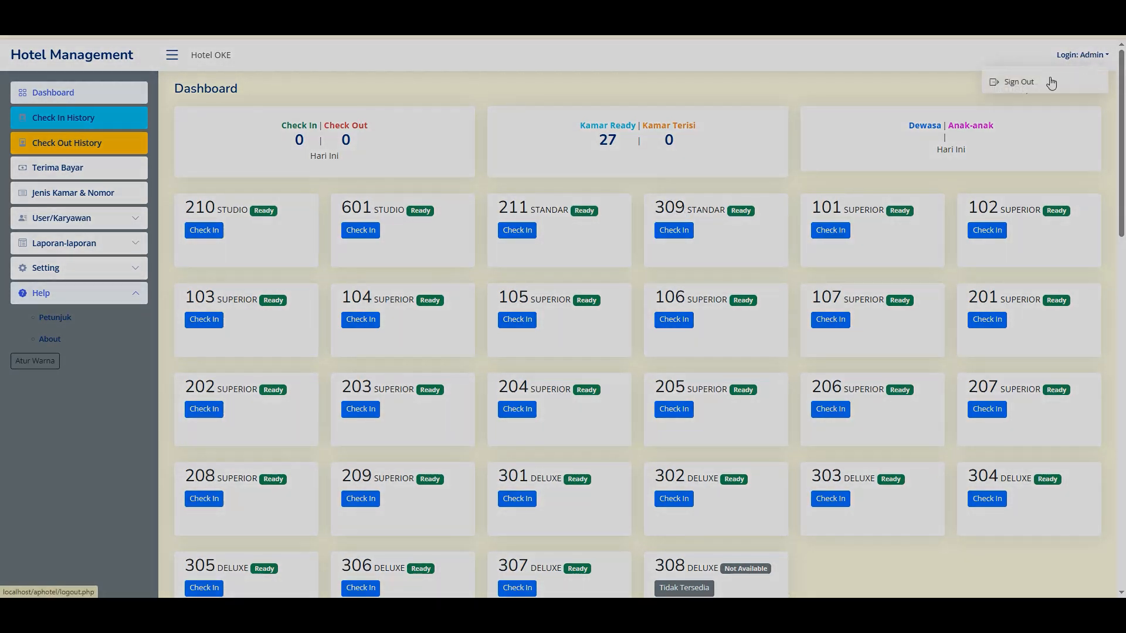
pyautogui.click(1050, 83)
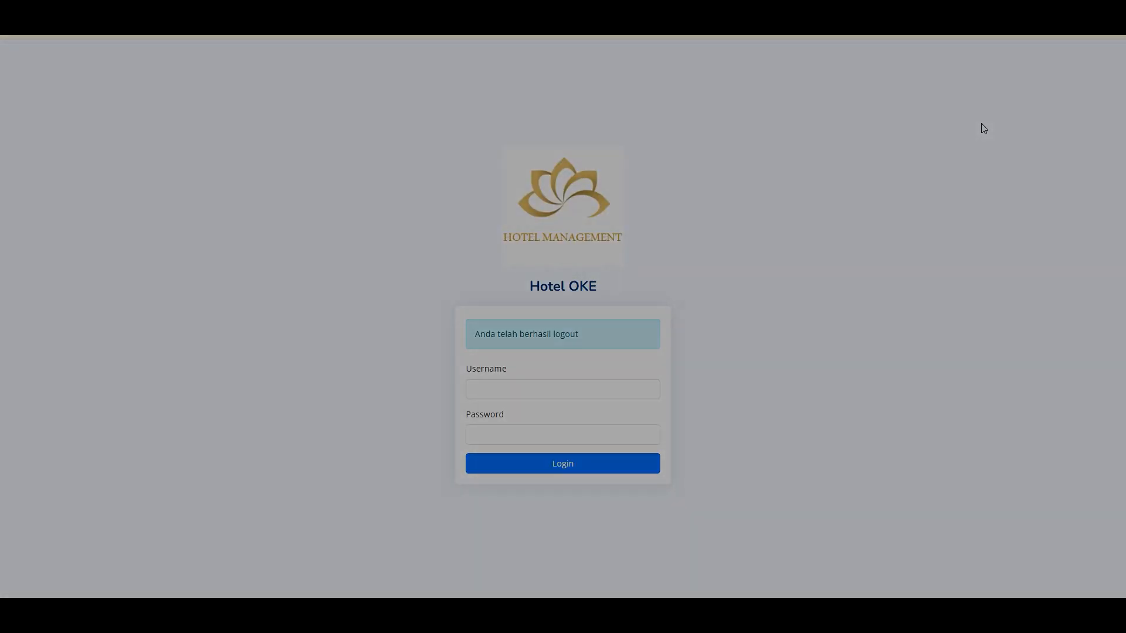